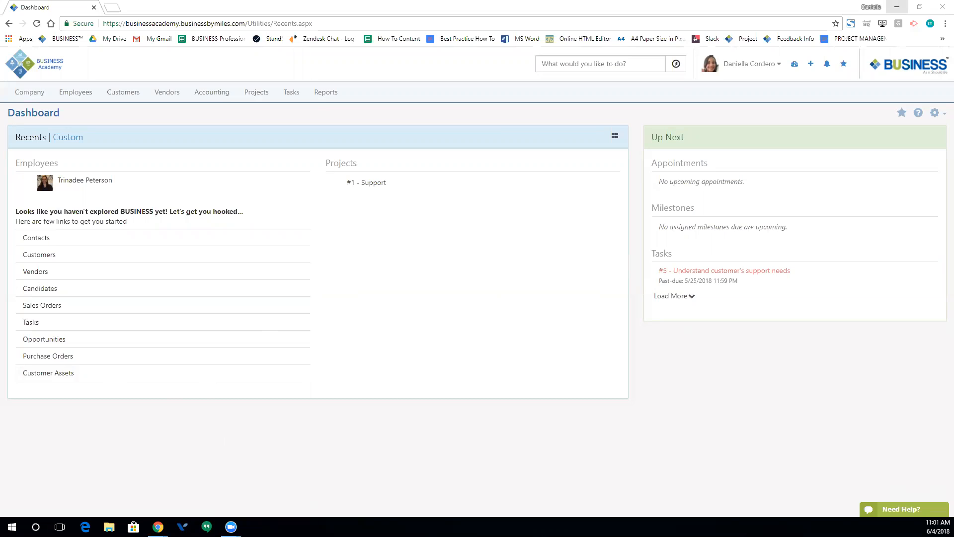
- Go to Company > Settings and filter the settings list with the search 'shi'
click(29, 92)
click(202, 123)
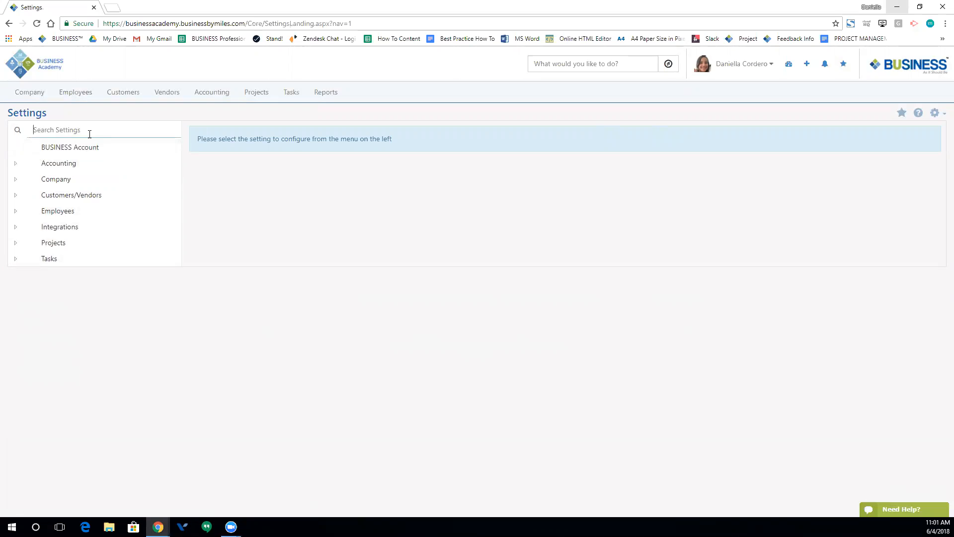
text(shifts)
- Open Employees > Shifts and review the default 08:00 AM – 05:00 PM weekday shifts
click(66, 162)
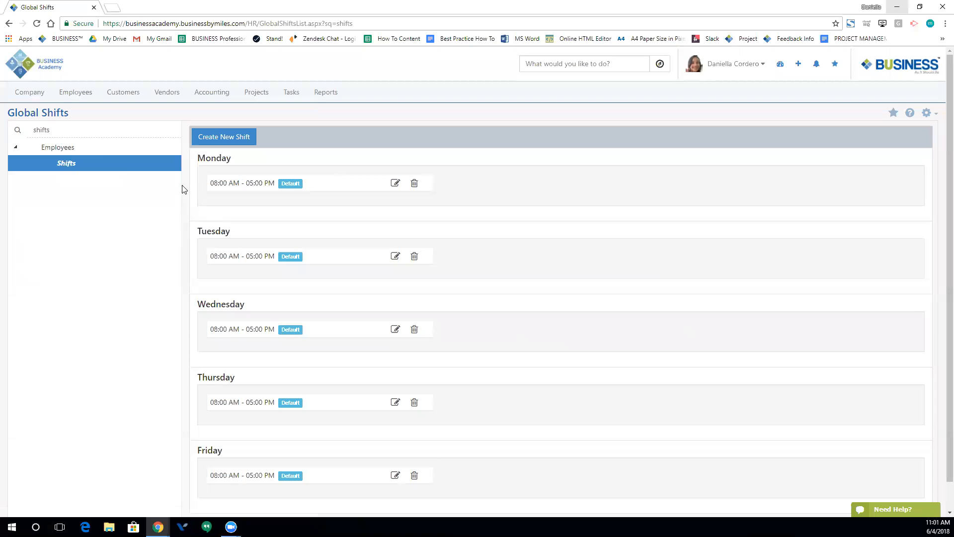
scroll(196, 186, down, 1)
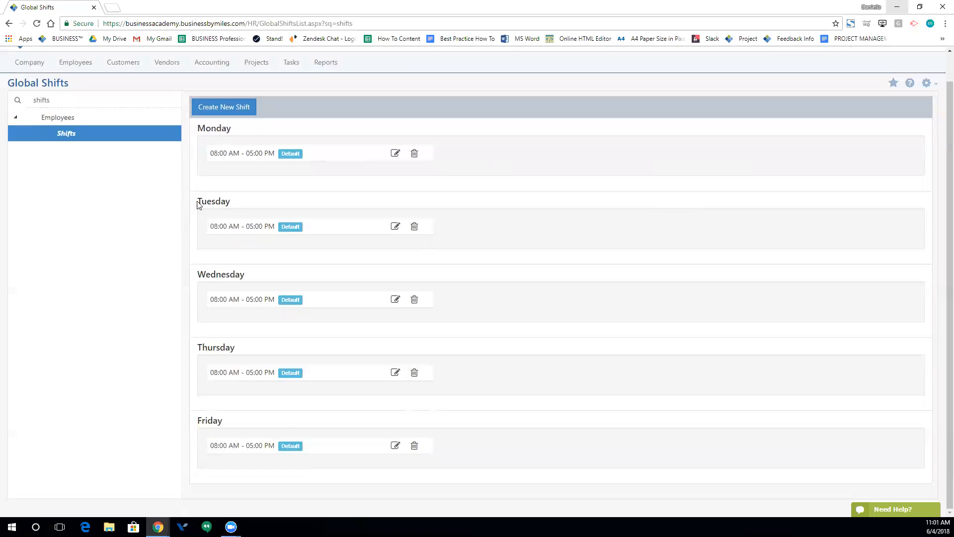
scroll(198, 348, up, 1)
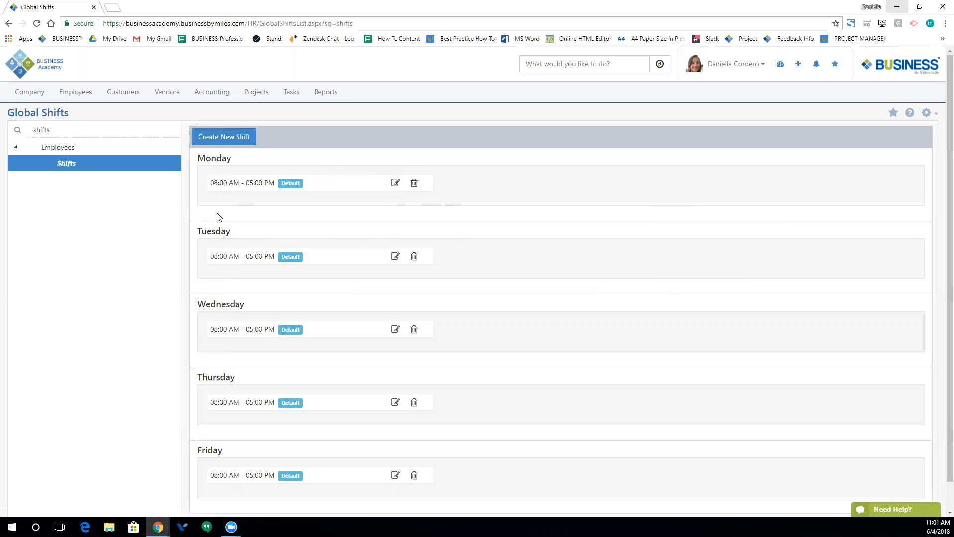
scroll(216, 217, down, 1)
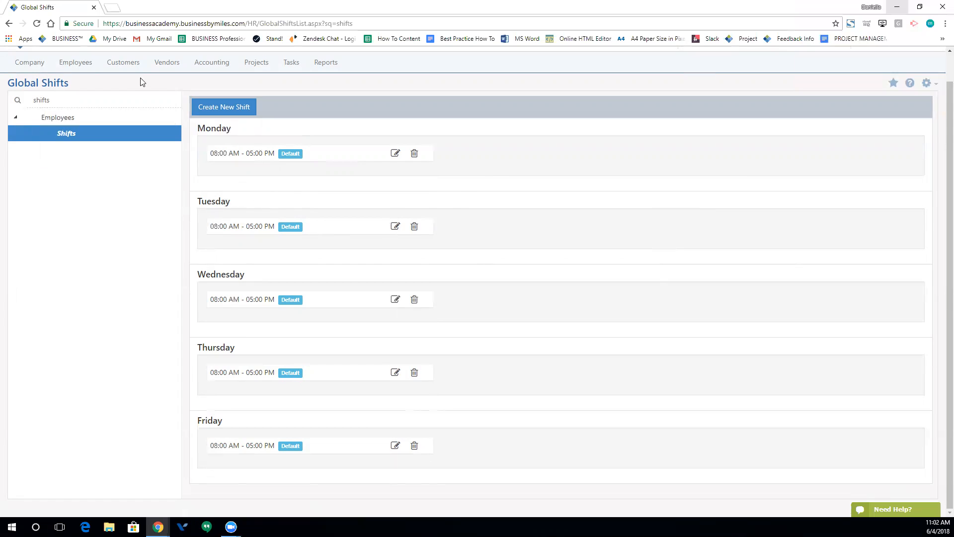
- Search the settings for 'time-off', find no matches, and return to the main Settings page
double_click(80, 98)
text(time-off)
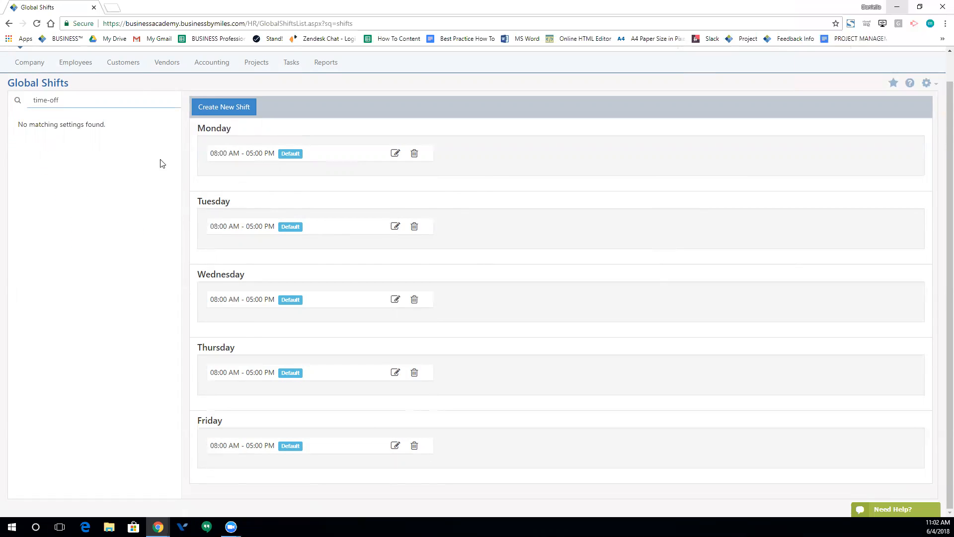
key(ctrl+a)
key(BackSpace)
text(time-off)
click(8, 23)
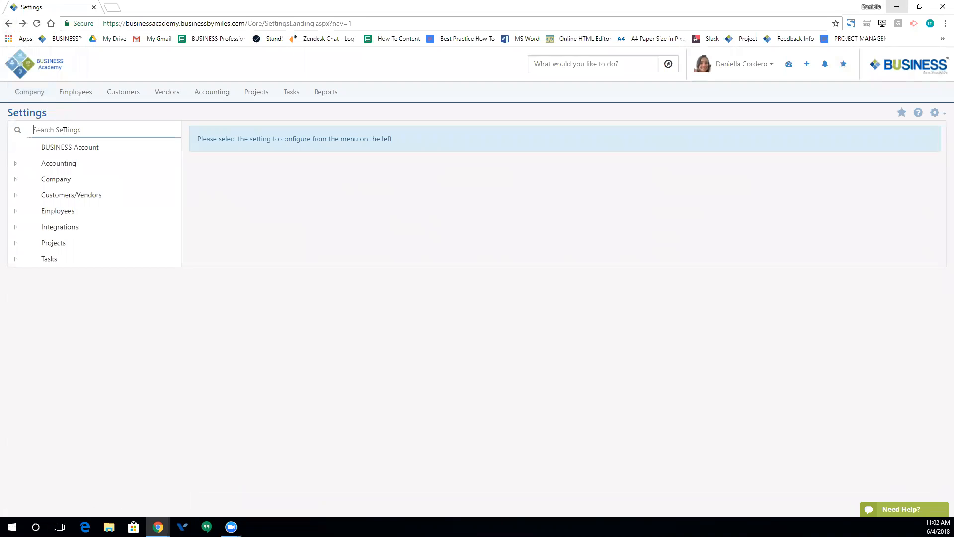
- Search the settings for 'time-off', then trim the search term down to 'time'
click(65, 130)
text(time-off)
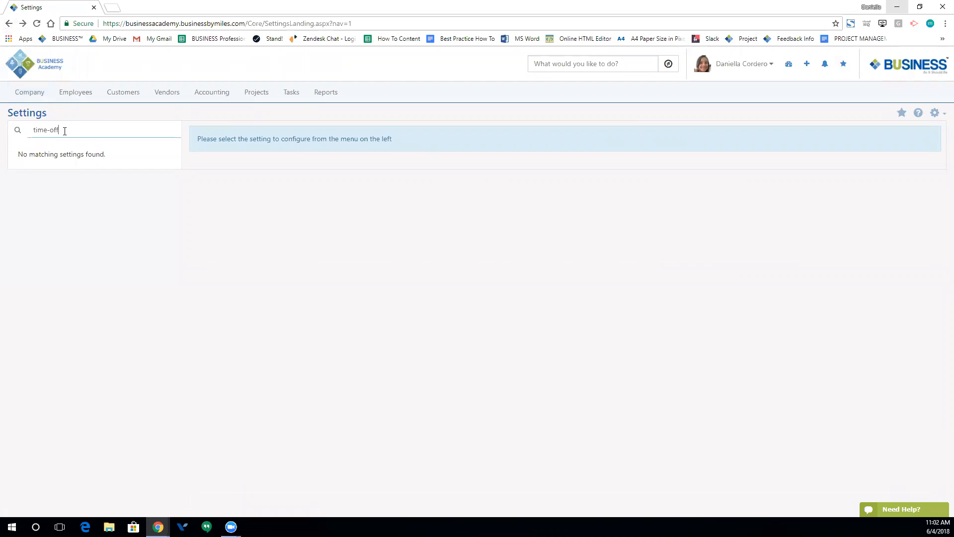
drag(79, 131, 43, 126)
key(BackSpace)
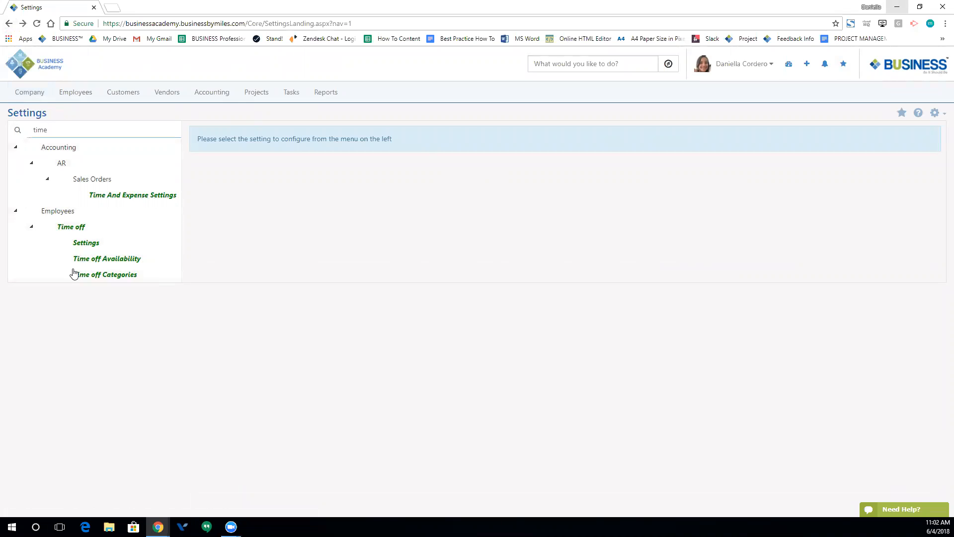
- Save the time-off settings (8-hour workday, 15-minute minimum request) and view Time Off Availability
click(82, 243)
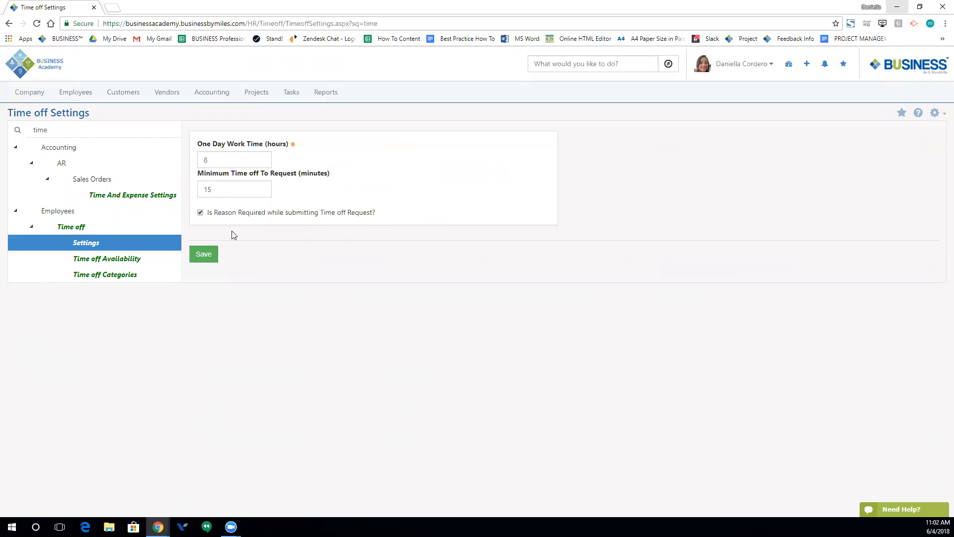
click(201, 256)
click(100, 258)
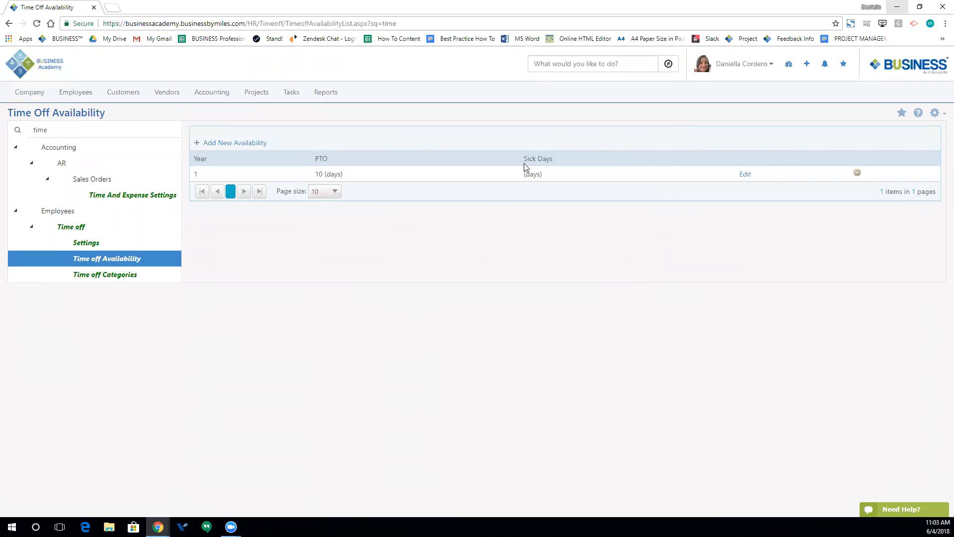
- Update the year 1 availability row to include 2 sick days, then start a new row
click(745, 175)
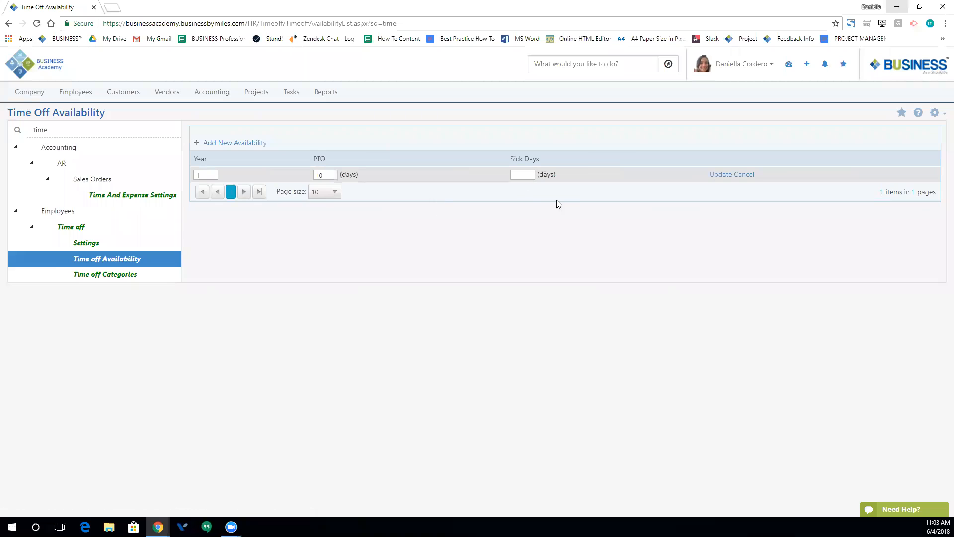
click(719, 175)
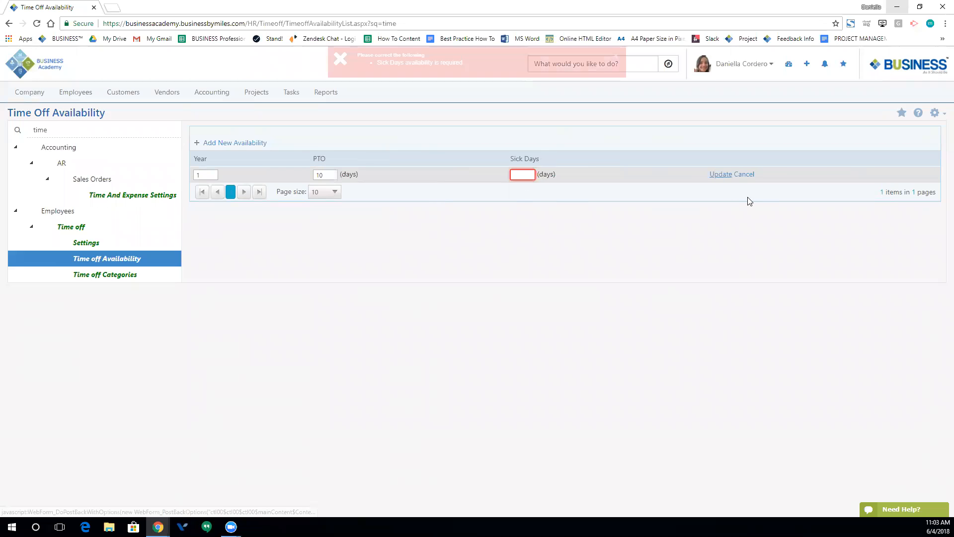
click(514, 176)
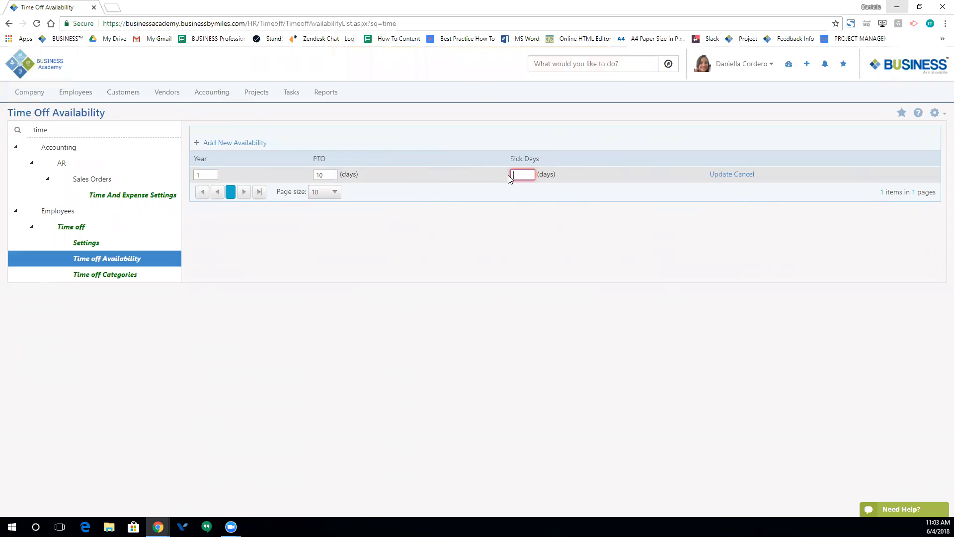
click(527, 211)
click(718, 174)
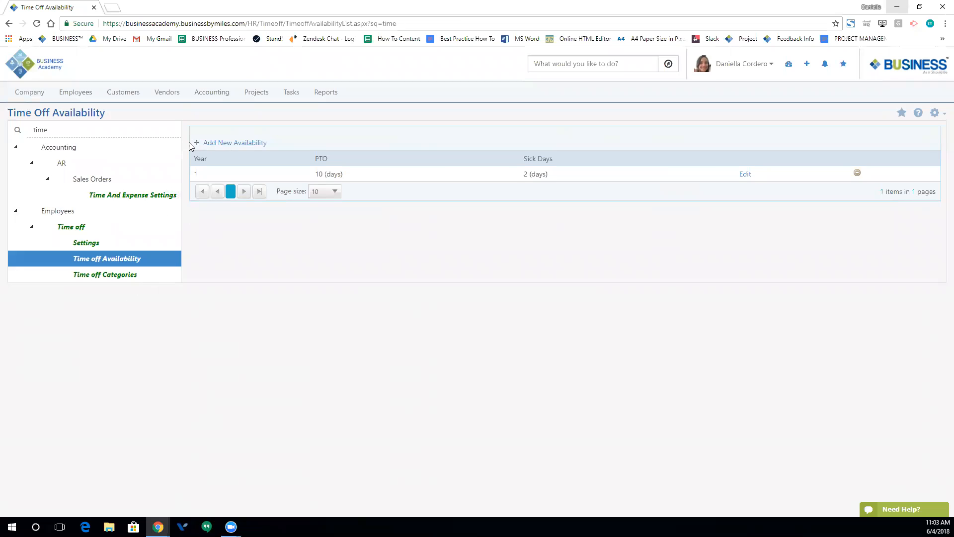
click(216, 145)
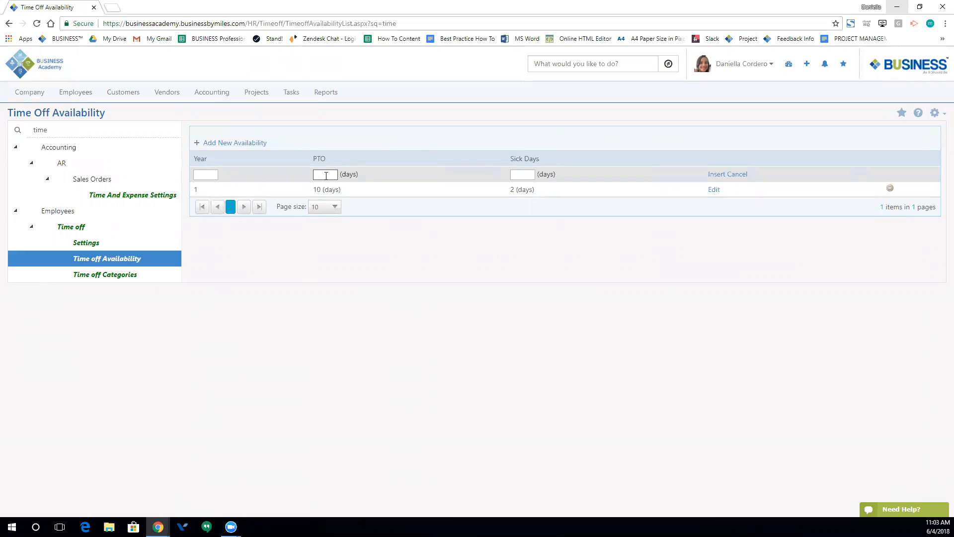
- Insert a year 2 availability row with 11 PTO days and 3 sick days, then view Time off Categories
click(209, 170)
click(321, 178)
text(11)
click(515, 177)
click(711, 174)
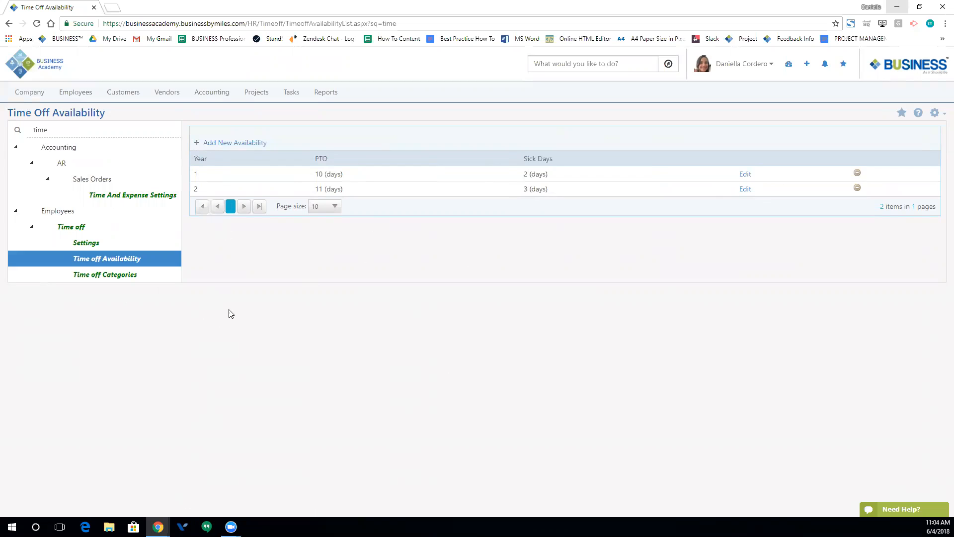
click(121, 277)
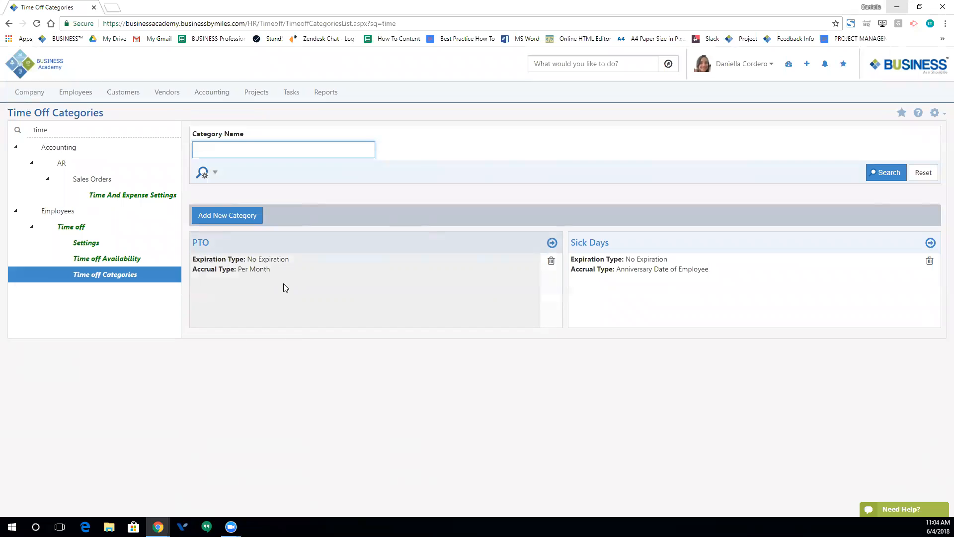
- Look over the new time-off category form, then find Employees > Job Titles via a 'job title' search
click(239, 220)
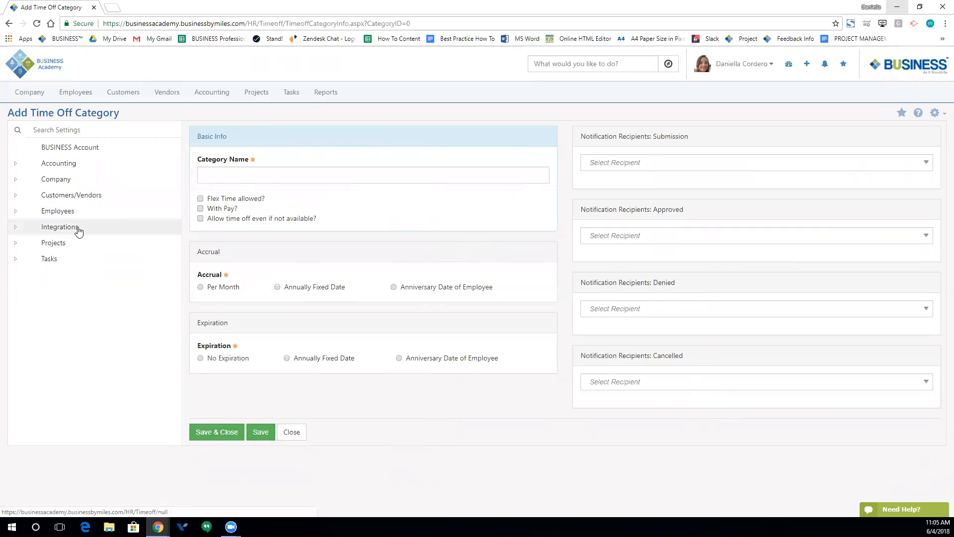
click(114, 130)
text(job title)
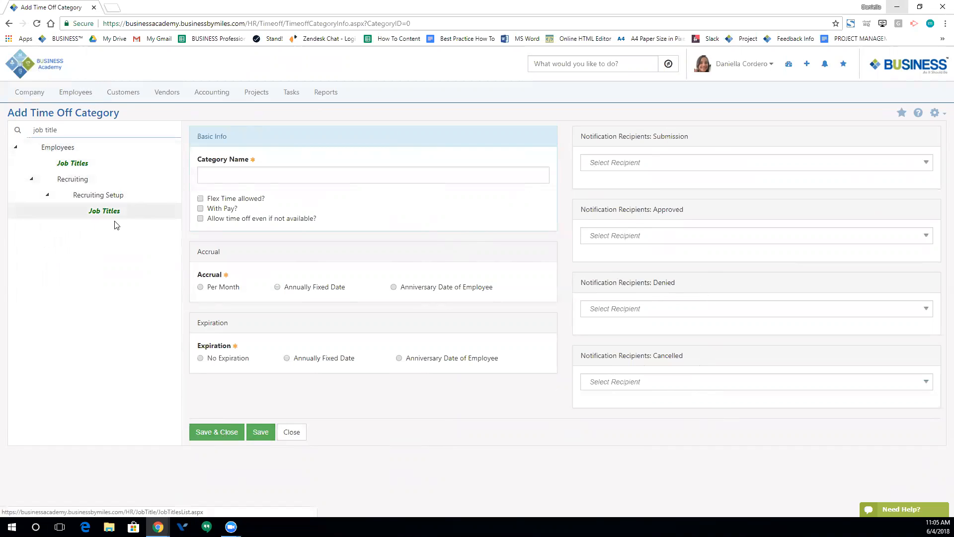
click(69, 170)
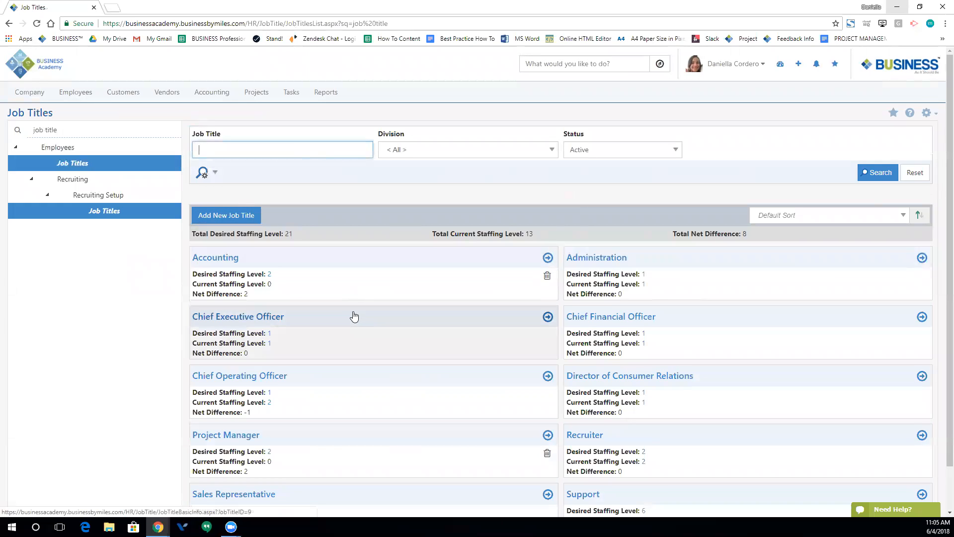
- Scroll the Job Titles list and open the Accounting job title's details
scroll(557, 293, down, 1)
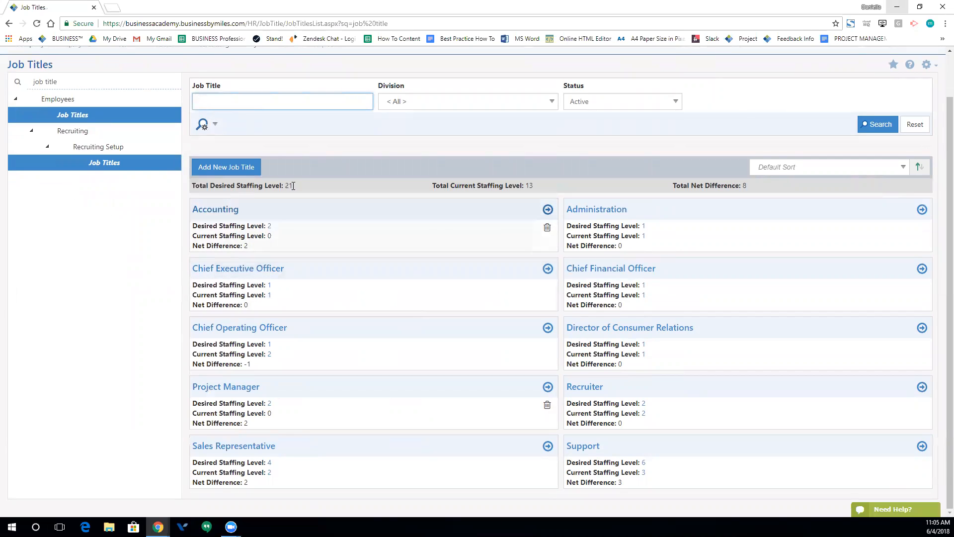
click(231, 210)
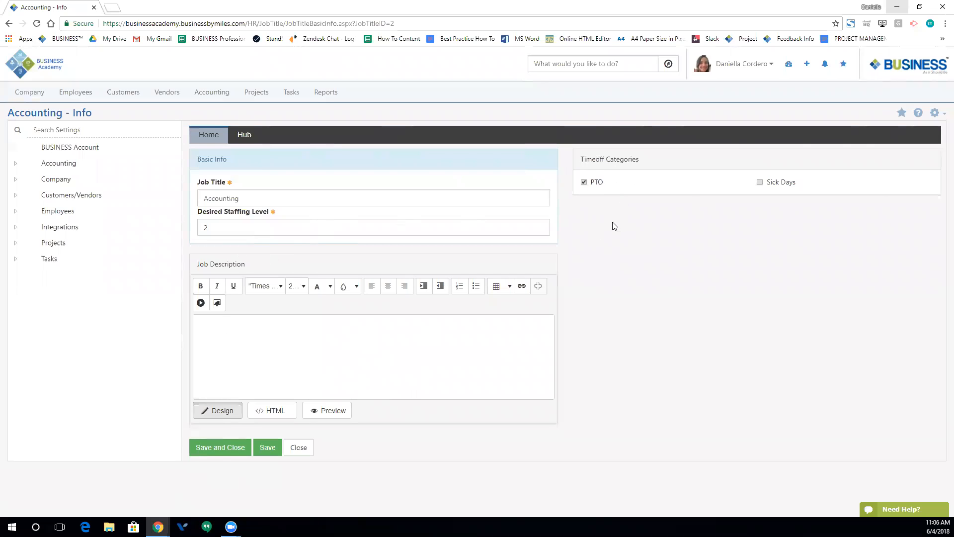
- Enable the Sick Days time-off category for Accounting and switch to its Hub tab
click(760, 182)
click(241, 139)
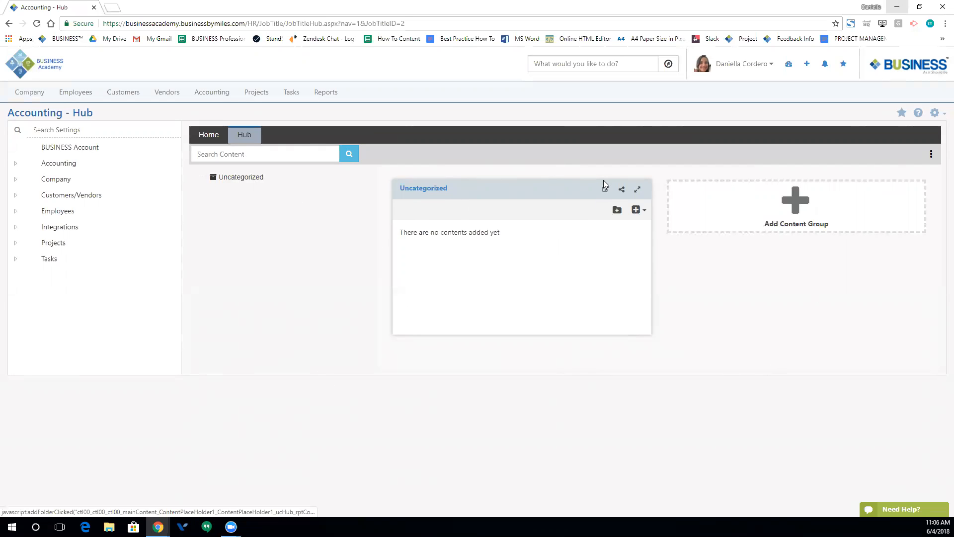
- Check the hub's add-content choices, then reach Employees > Divisions via a 'divisio' settings search
click(637, 209)
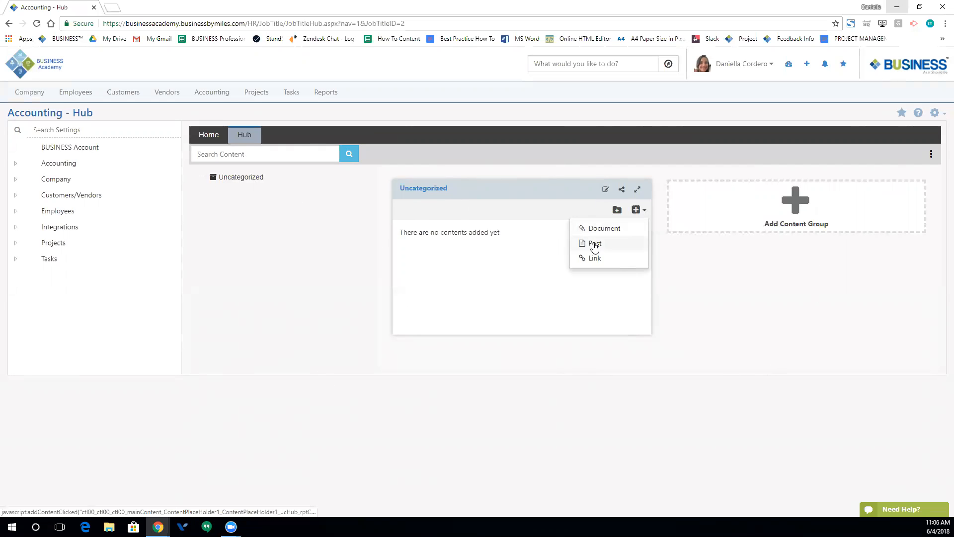
click(403, 257)
click(46, 130)
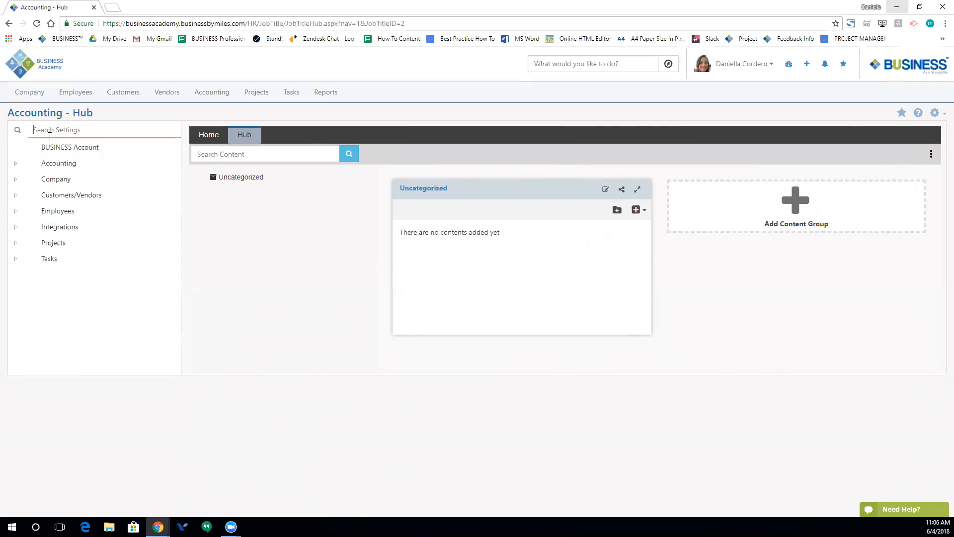
text(di)
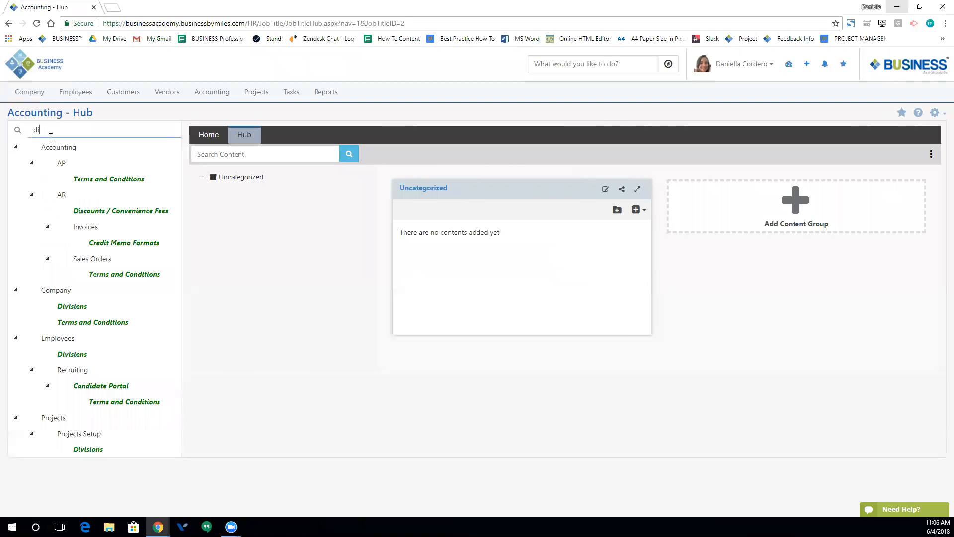
text(visio)
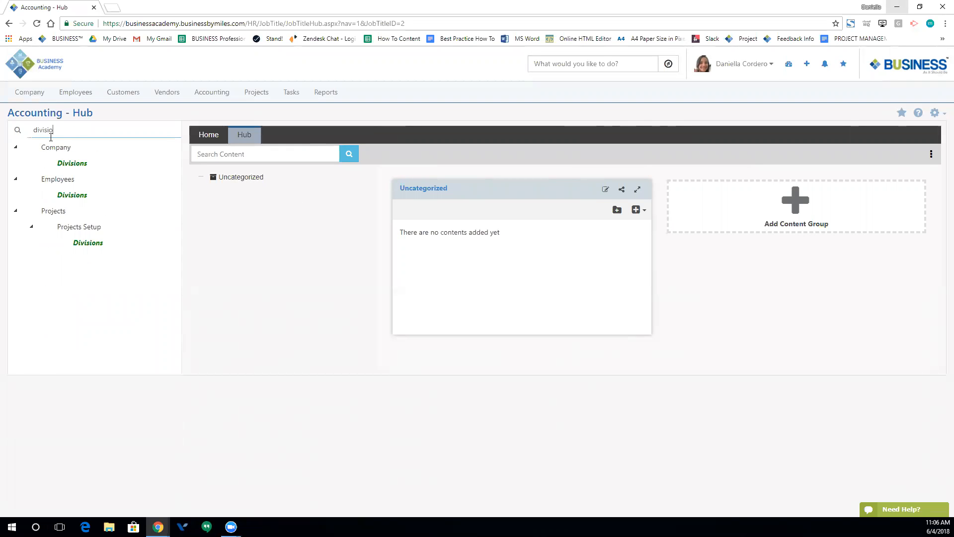
click(73, 200)
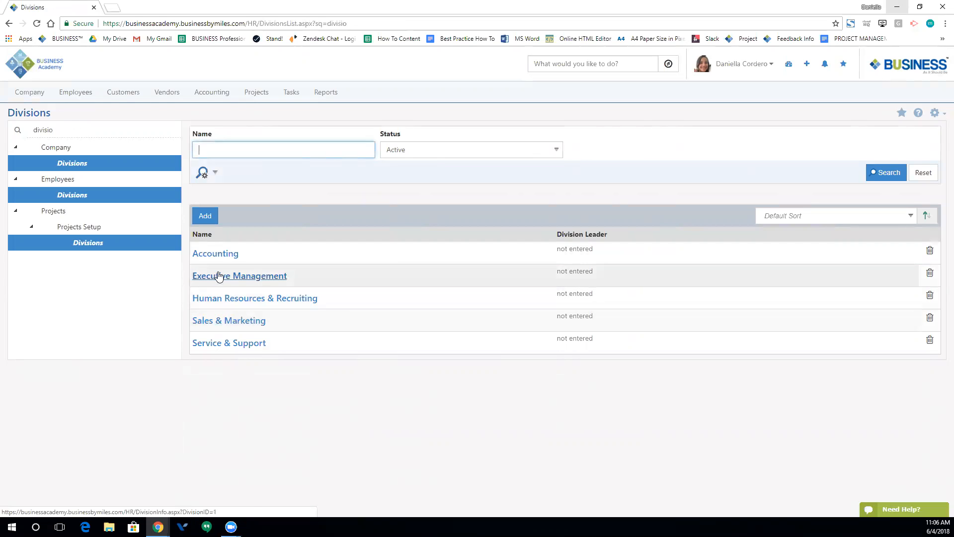
- Start a new division and choose its Division Leader from the employee list
click(205, 215)
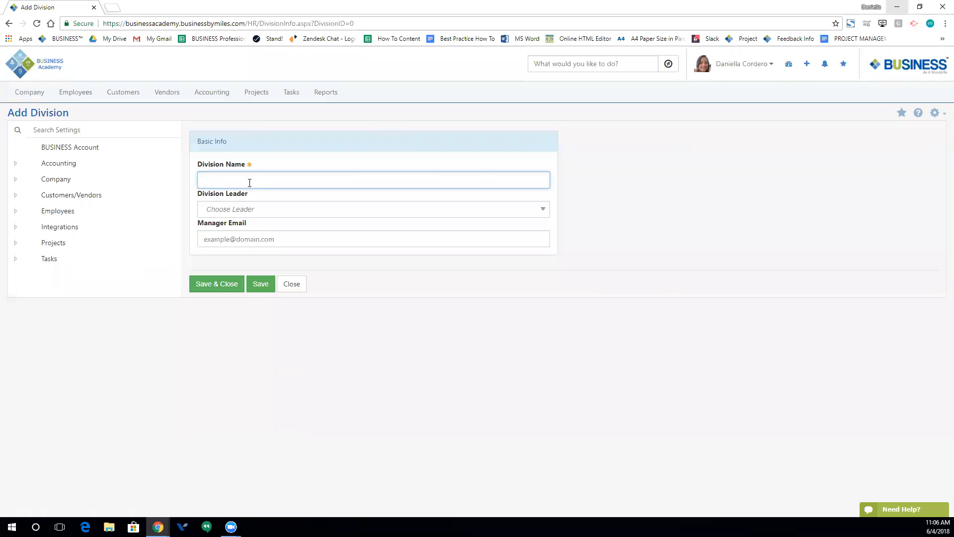
click(229, 211)
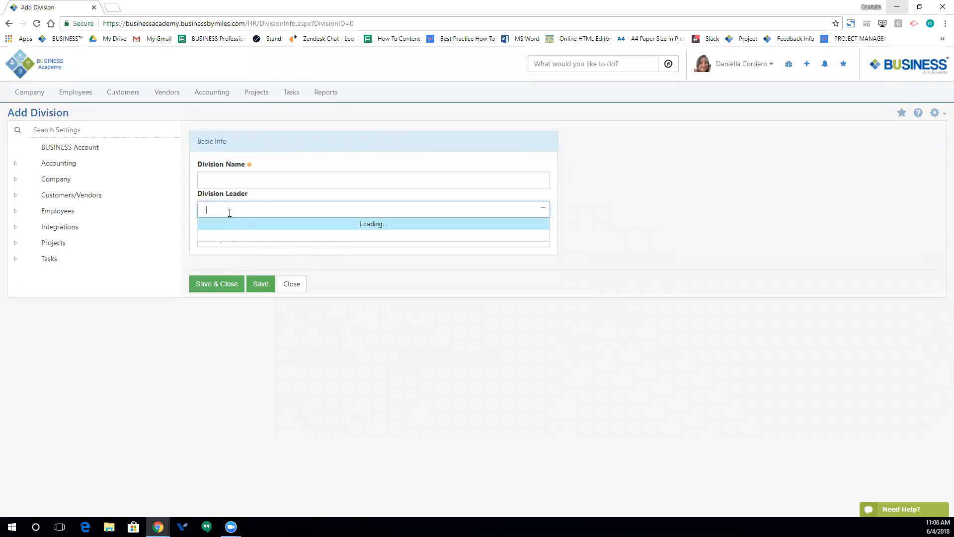
click(460, 362)
click(248, 240)
key(Down)
click(262, 208)
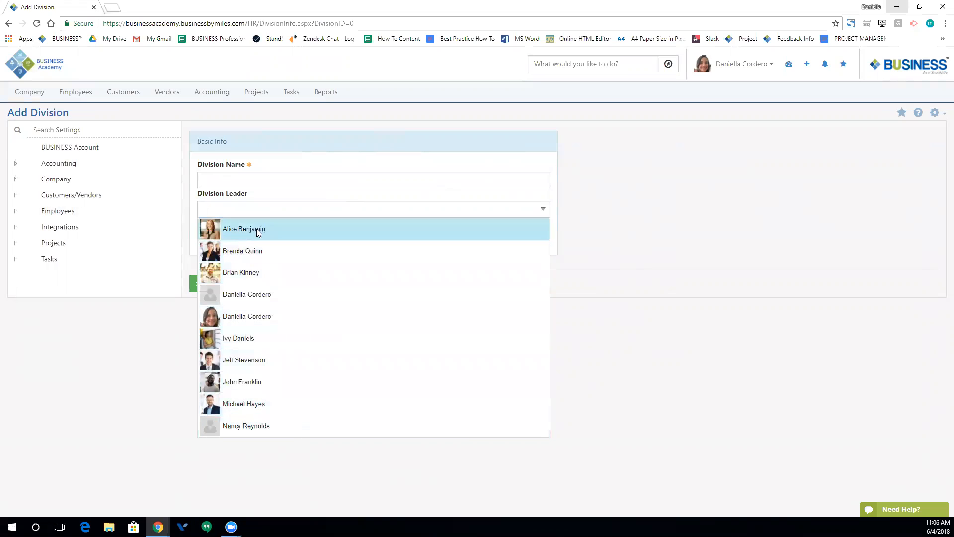
click(247, 273)
- Name the division Human Resources, enter the manager's e-mail, and save and close it
click(224, 180)
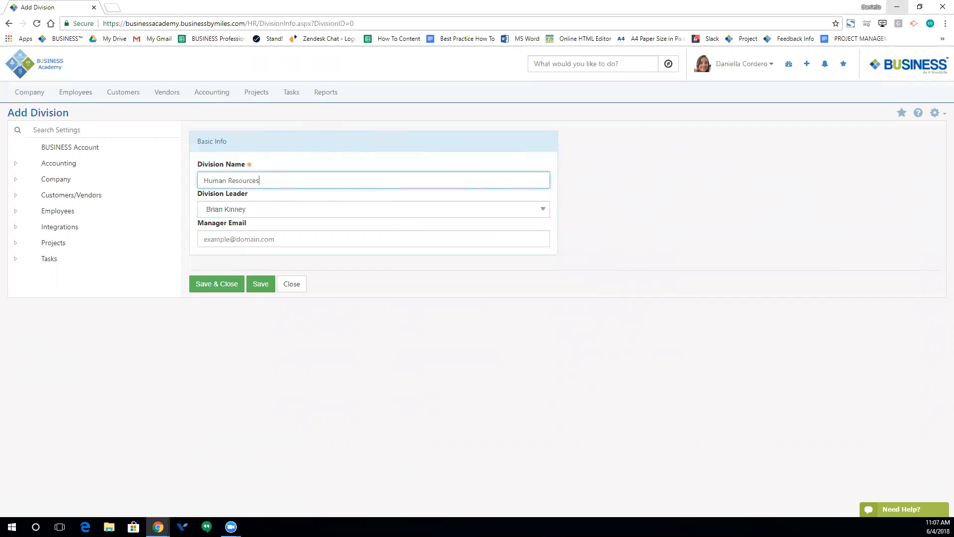
click(263, 235)
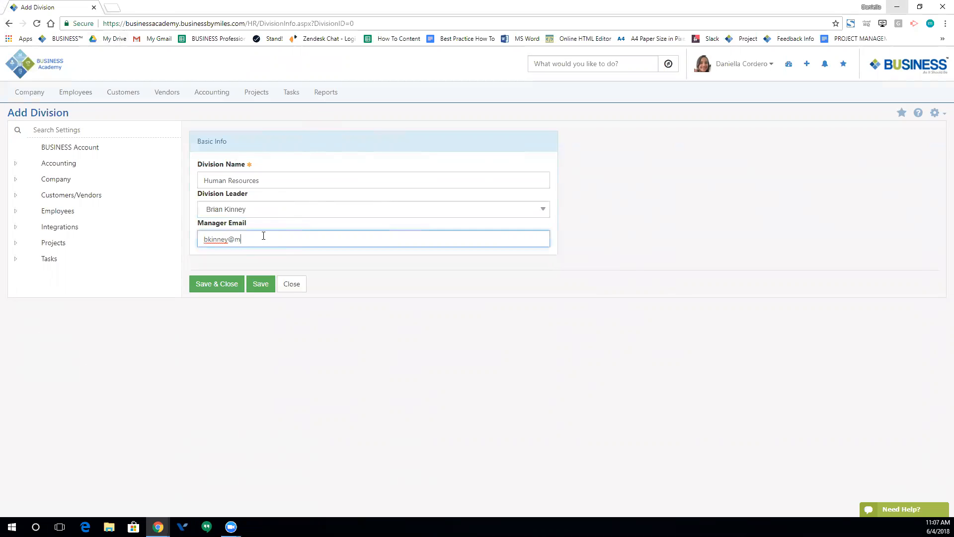
click(208, 287)
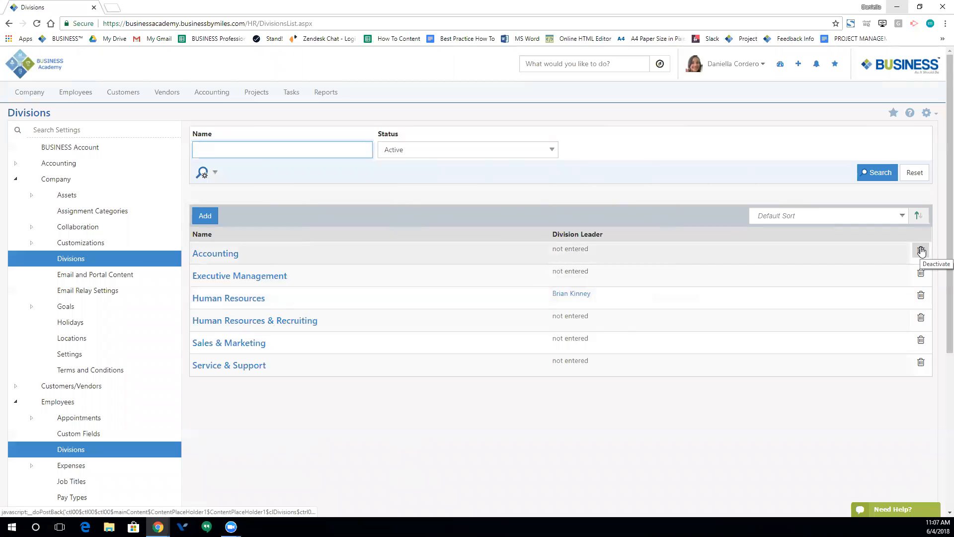
click(478, 151)
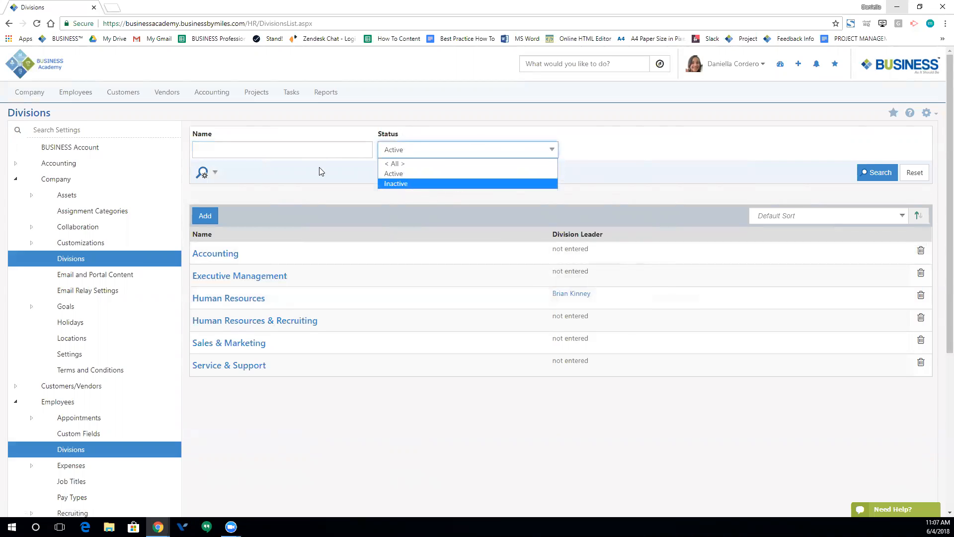
click(260, 154)
click(306, 195)
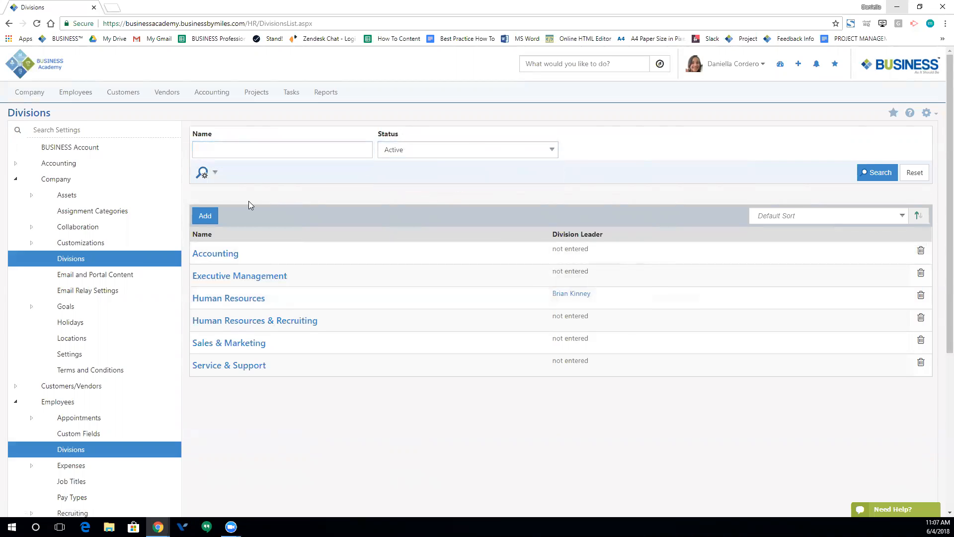
click(212, 174)
- Search settings for 'teams' and open Team Types under Employees > Teams
click(108, 136)
text(teams)
click(74, 164)
click(74, 167)
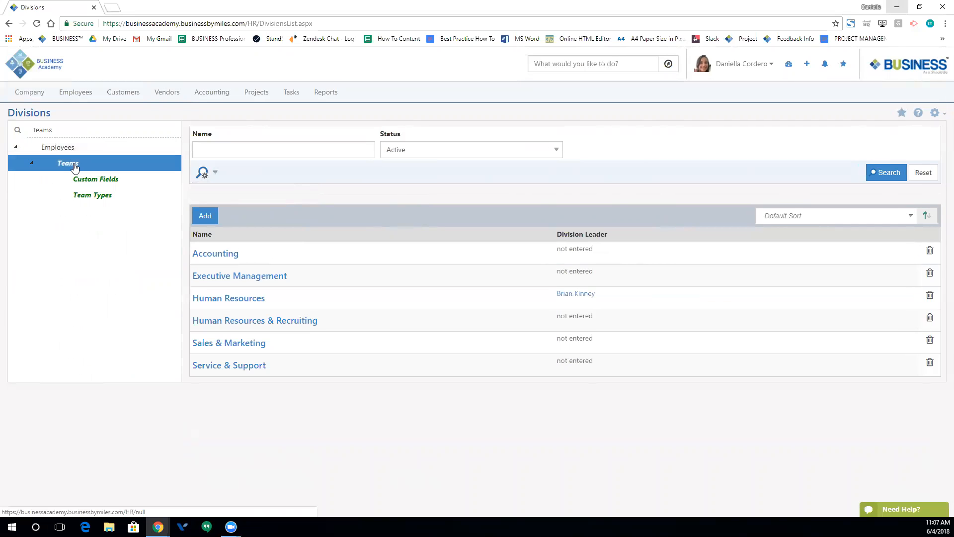
click(94, 195)
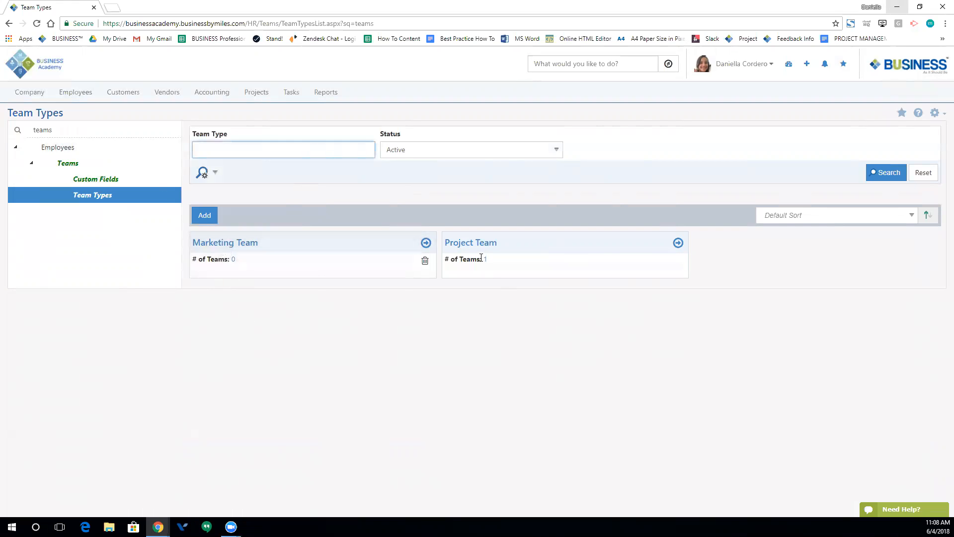
- Structure Project Team with Chief Executive Officer (1) and Accounting (3), then save and close
click(463, 242)
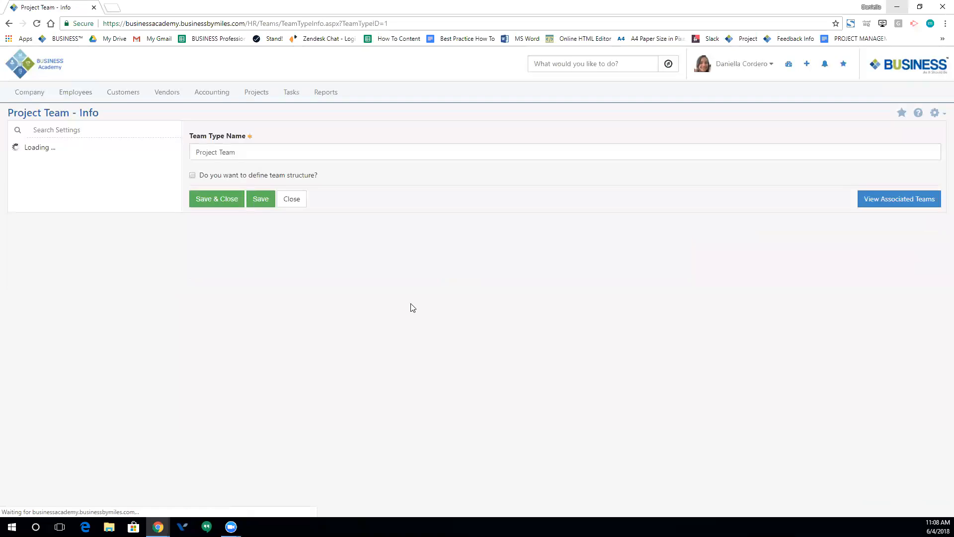
click(192, 176)
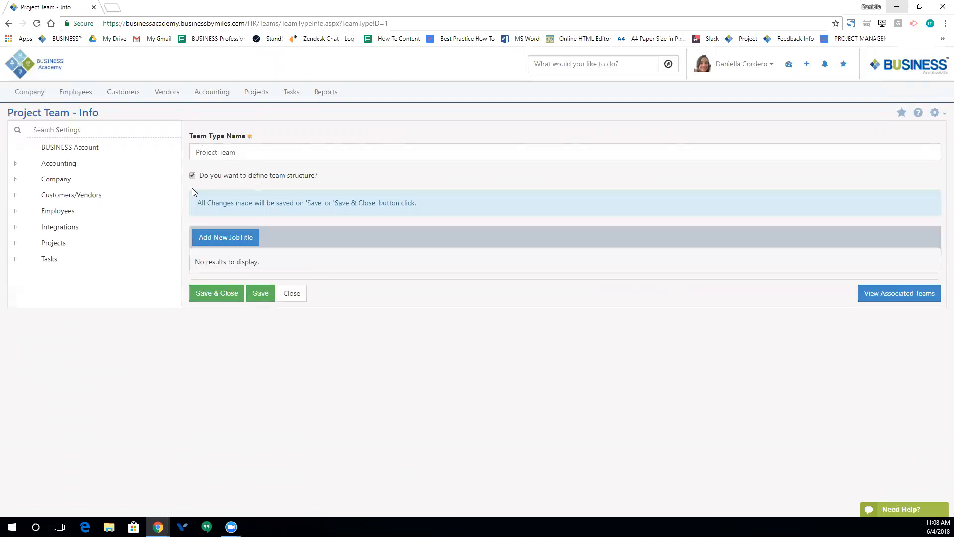
click(223, 240)
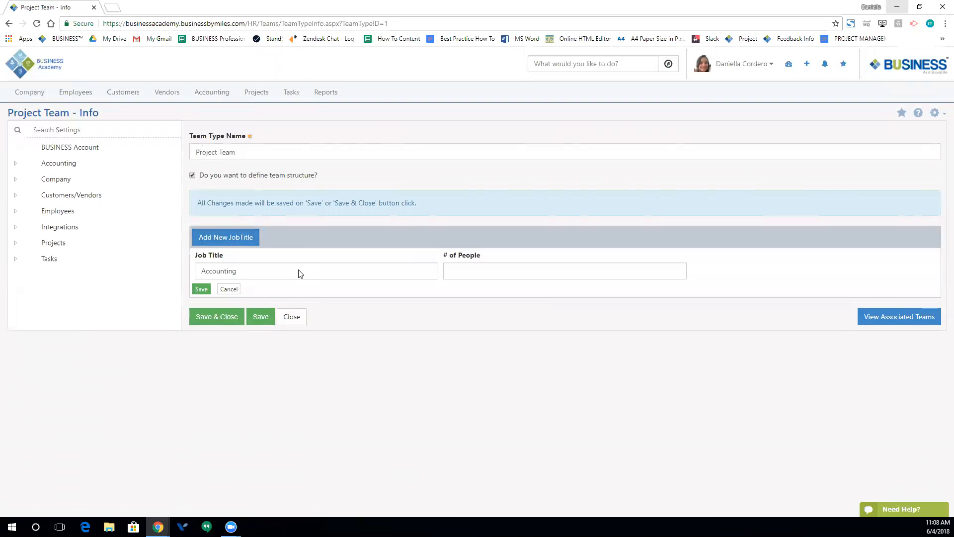
click(280, 274)
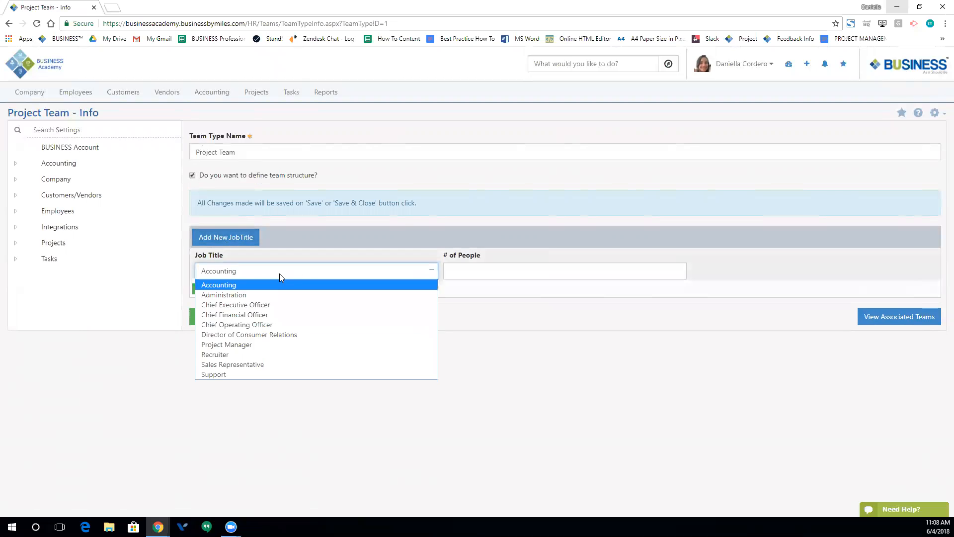
click(272, 304)
click(469, 271)
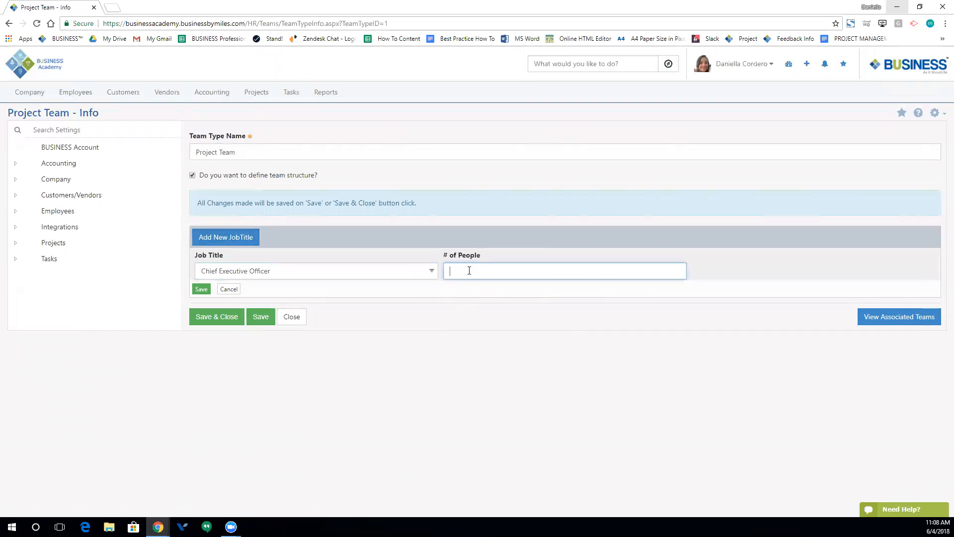
click(202, 289)
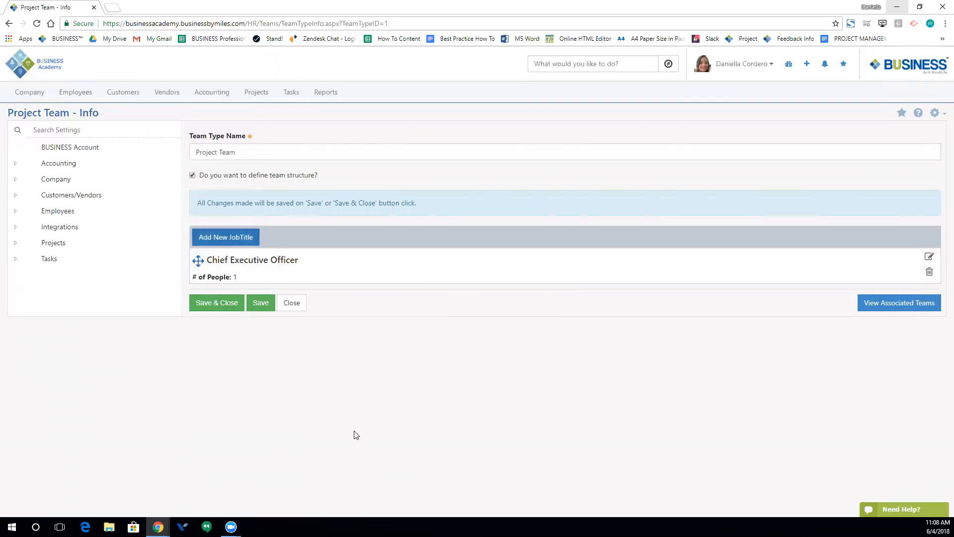
click(472, 275)
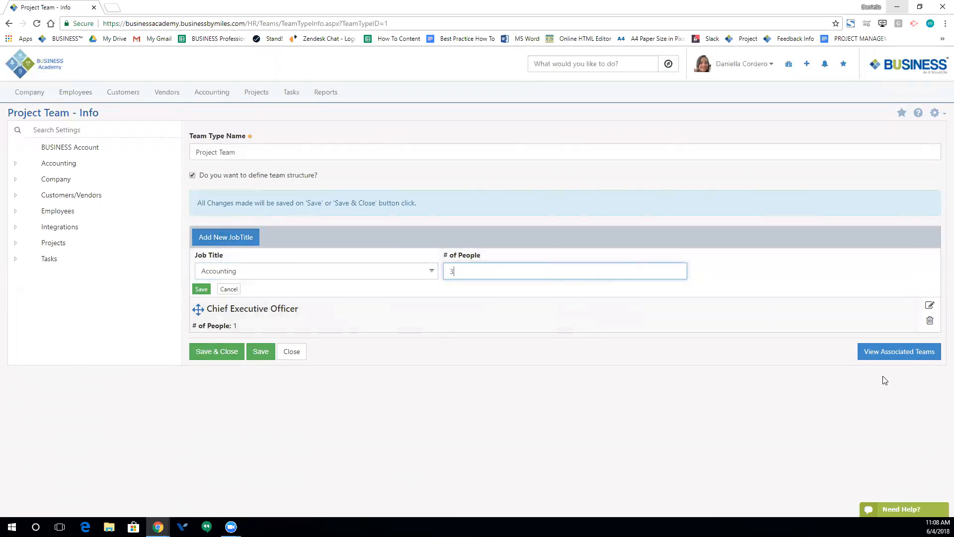
click(201, 289)
mouse_move(198, 296)
mouse_down()
mouse_move(199, 266)
mouse_move(209, 304)
mouse_move(198, 300)
mouse_up()
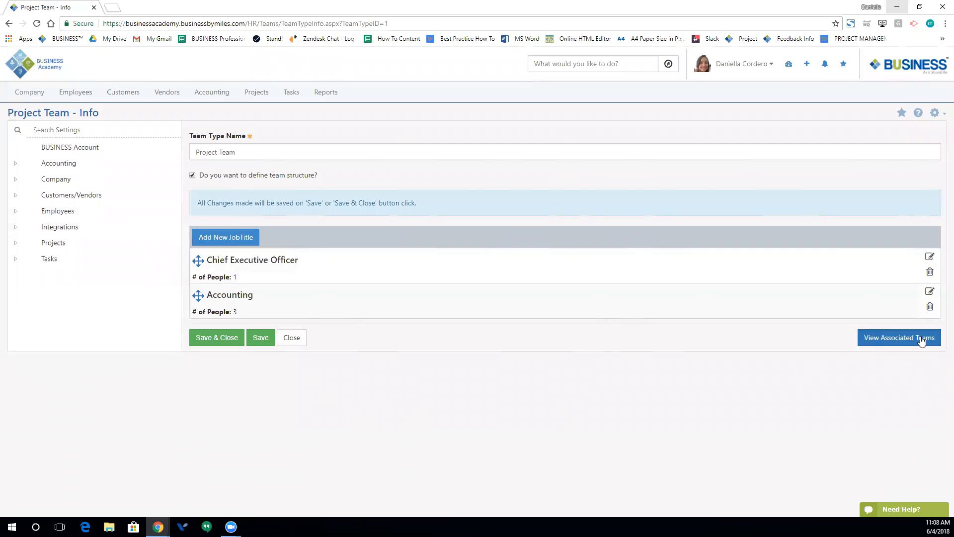
click(220, 342)
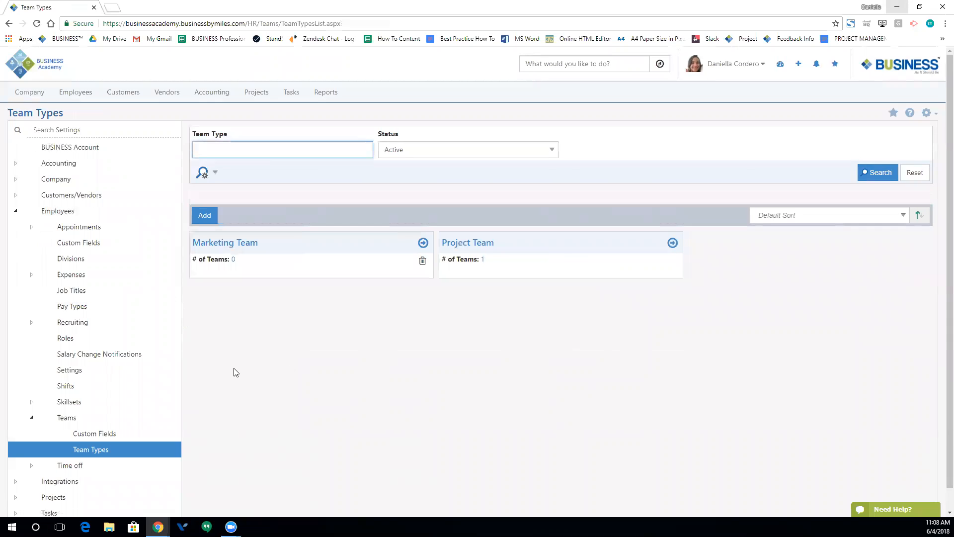
- Search settings for 'skill', add a Quickbooks skillset in Skillsets Setup, then view Expertise Levels
click(143, 129)
text(skill sets)
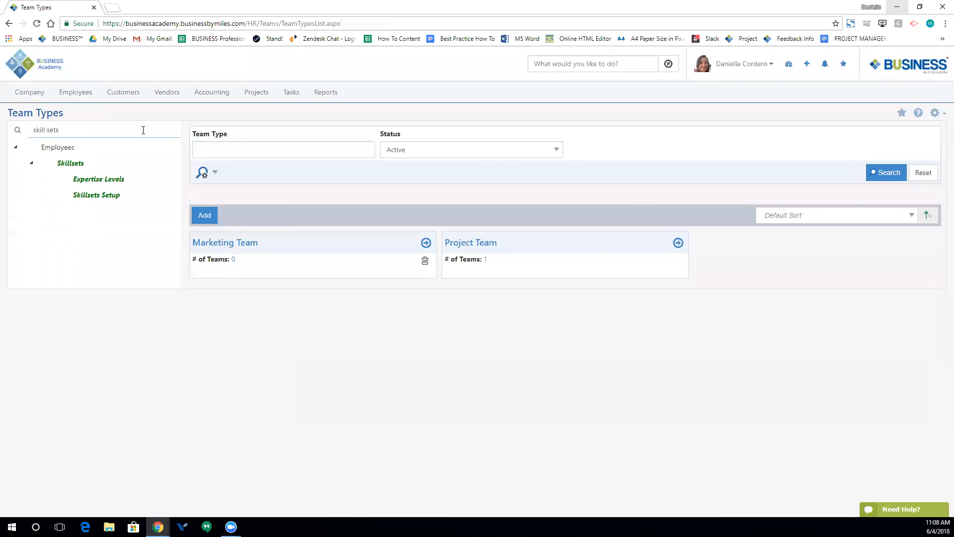
click(67, 164)
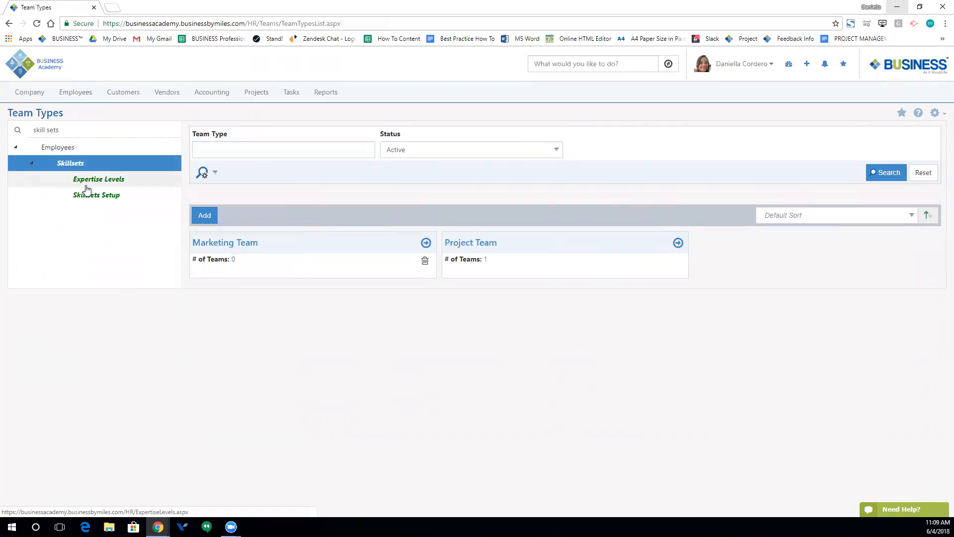
click(94, 195)
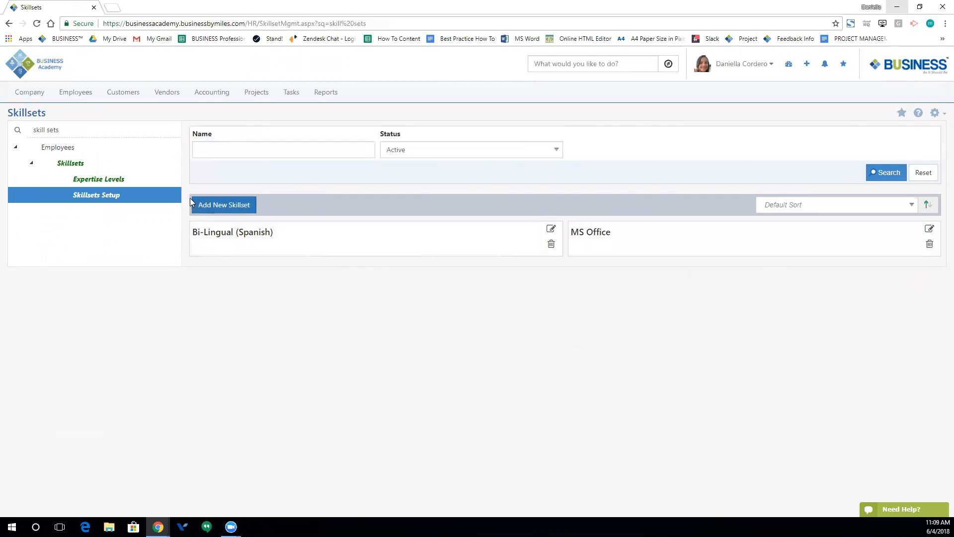
click(208, 211)
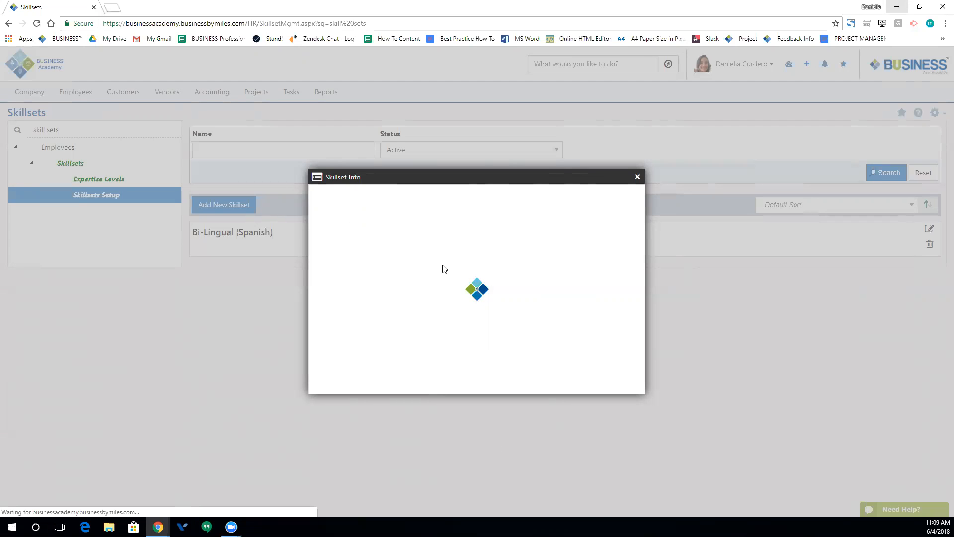
click(345, 203)
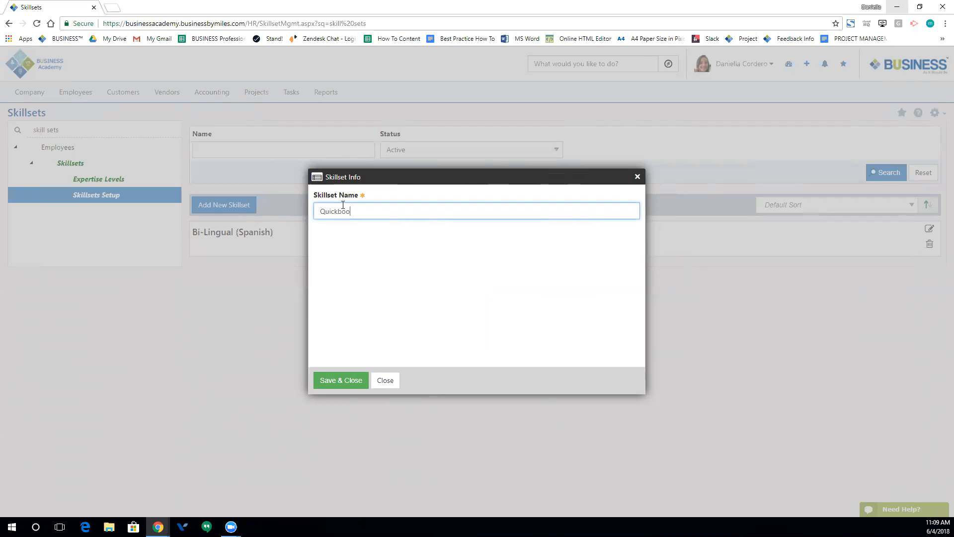
click(347, 385)
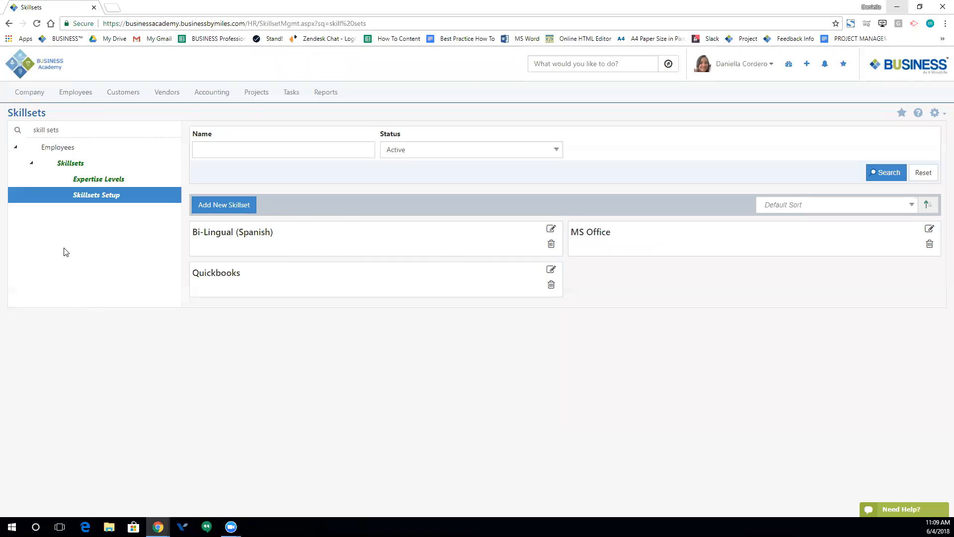
click(86, 178)
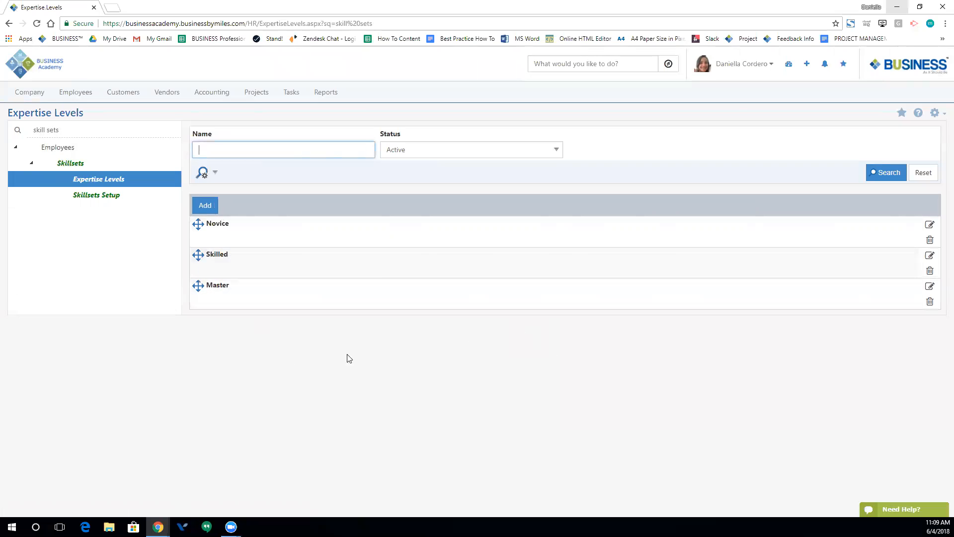
- Save the Novice expertise level without changes, then bring up the Employees menu
click(930, 226)
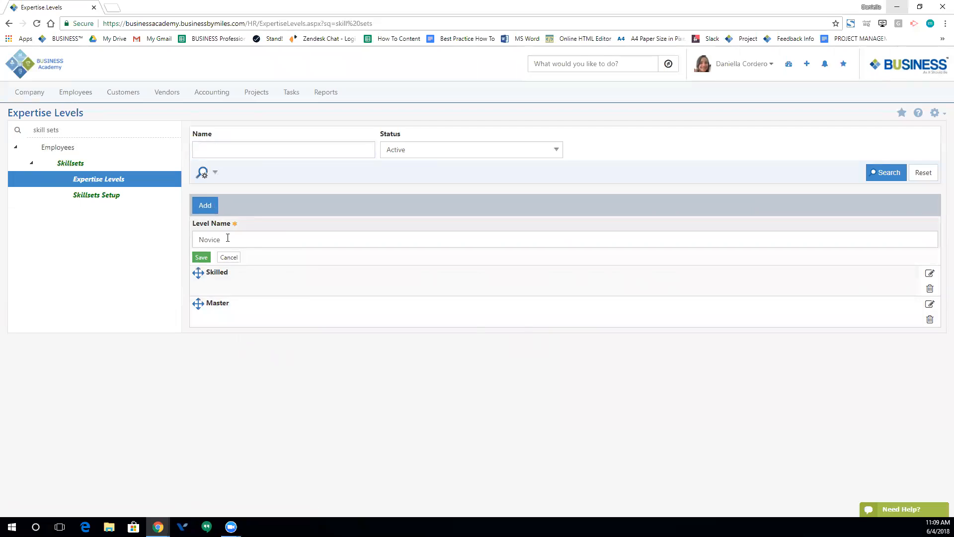
click(201, 257)
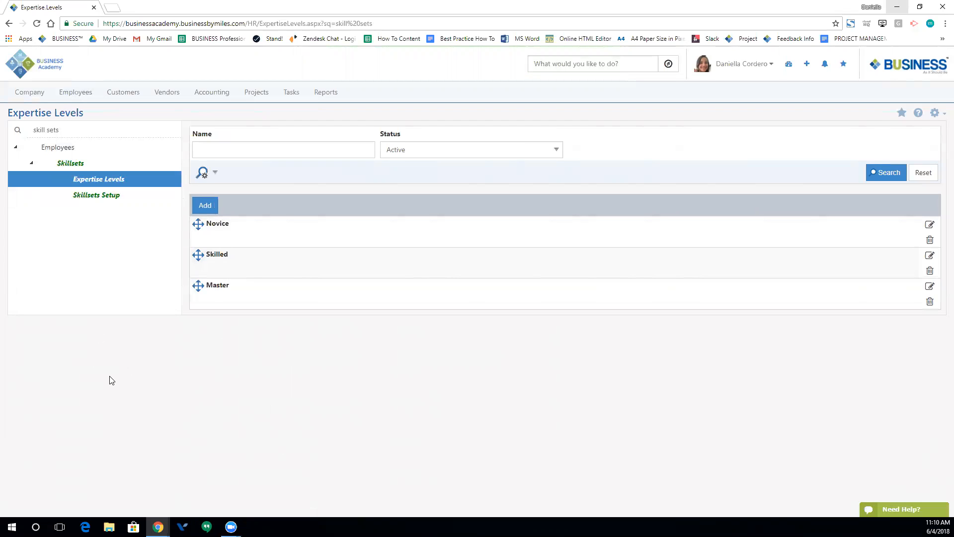
click(69, 93)
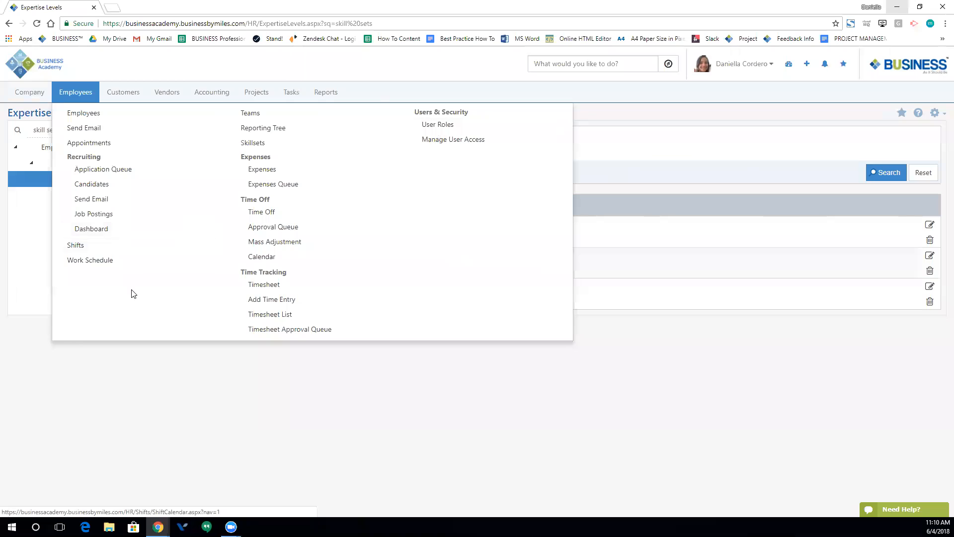
- Go to the Employees list and run the search for active employees
click(90, 113)
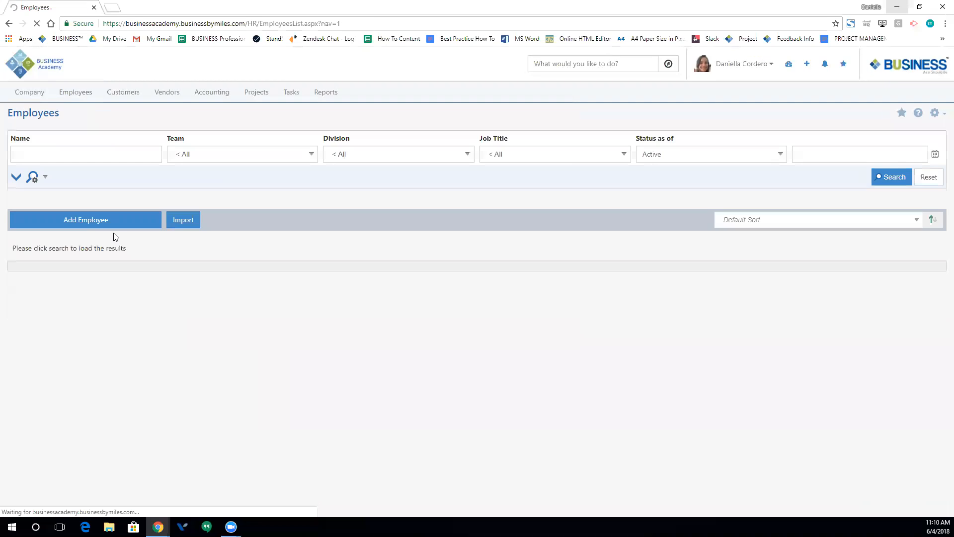
click(887, 180)
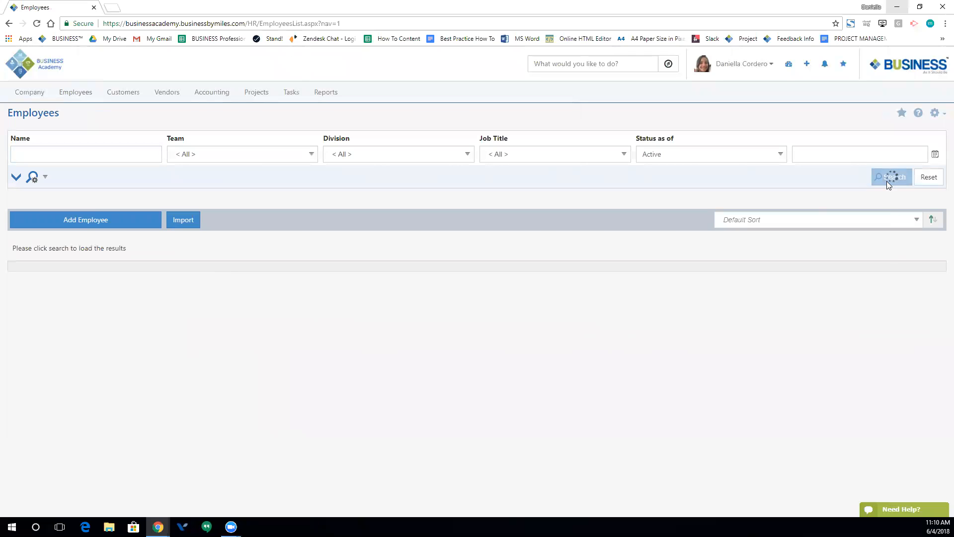
scroll(199, 317, down, 3)
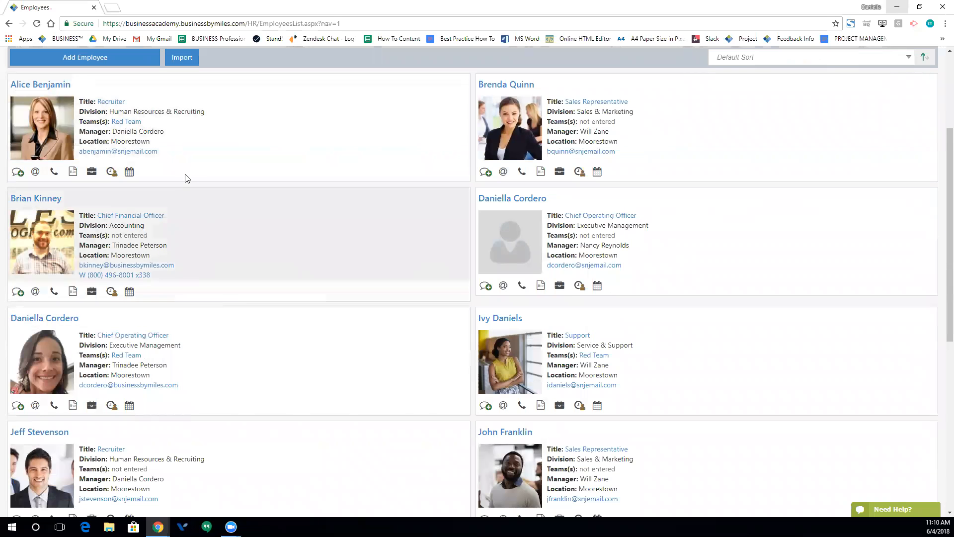
scroll(186, 177, up, 2)
scroll(106, 164, up, 1)
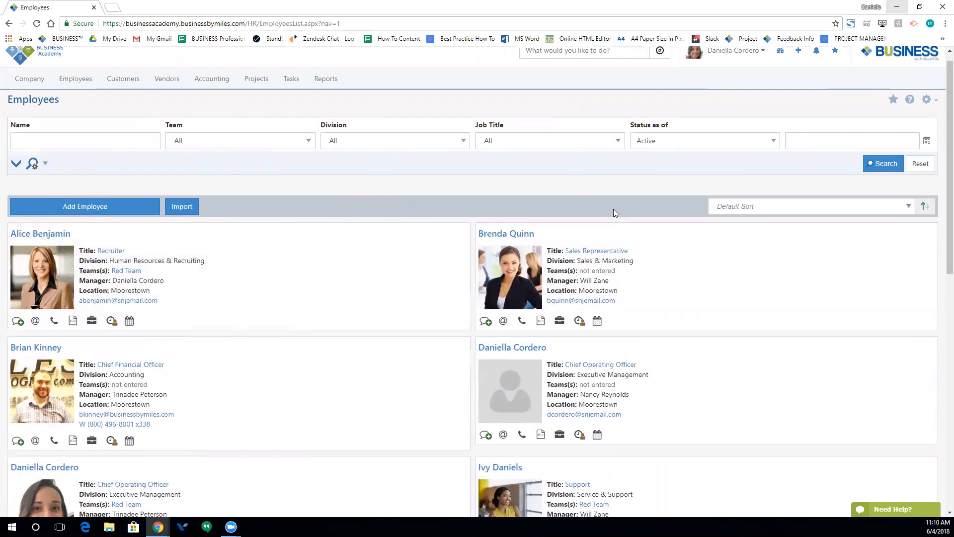
- Keep the status filter at Active, expand the advanced filters, and open the first employee's record
click(672, 142)
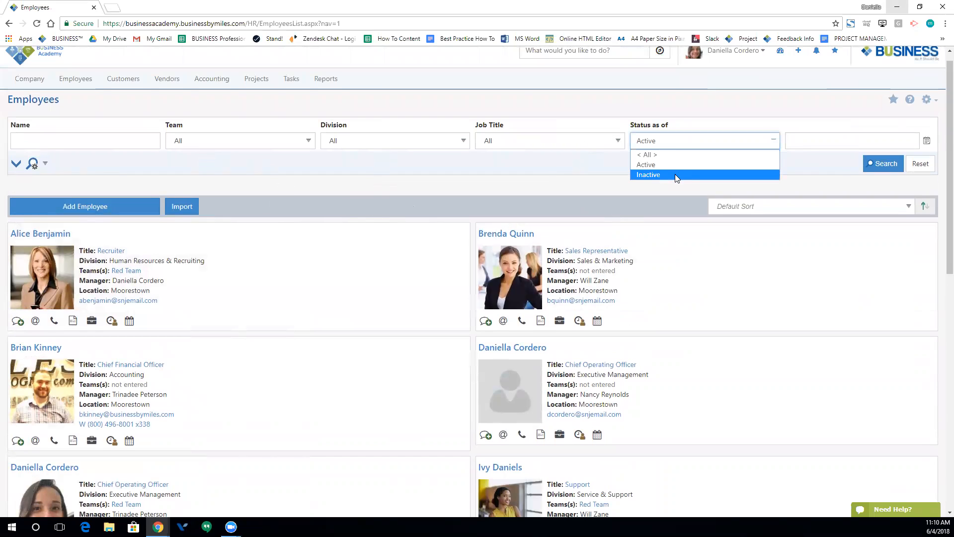
click(841, 161)
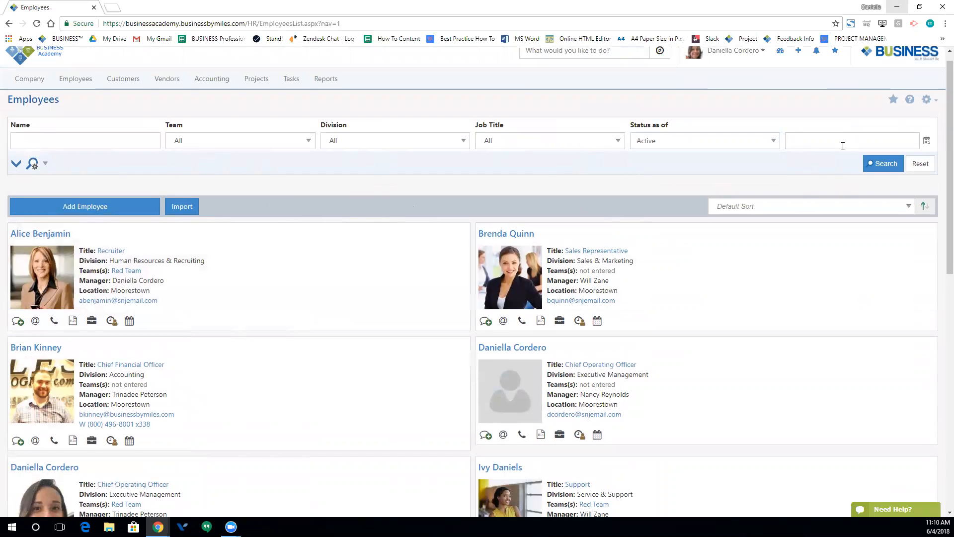
click(927, 141)
click(726, 177)
click(17, 165)
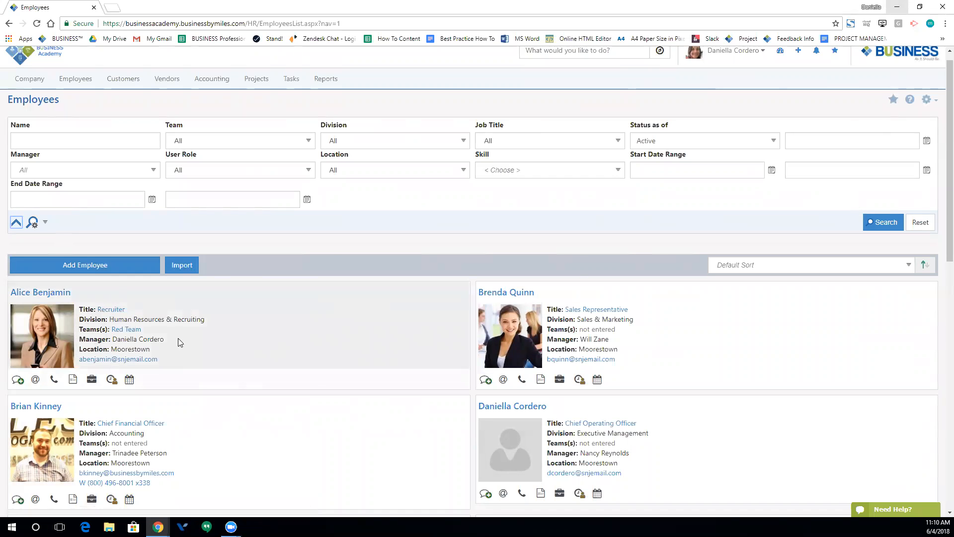
scroll(221, 343, down, 1)
click(93, 296)
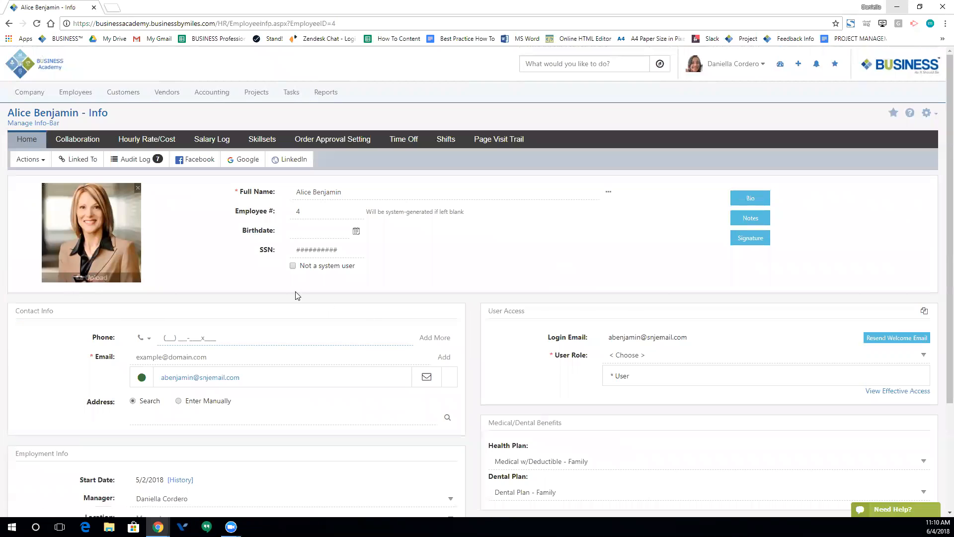
- Toggle 'Not a system user' on and back off, and check the User Role options without changing them
click(340, 337)
scroll(479, 315, down, 1)
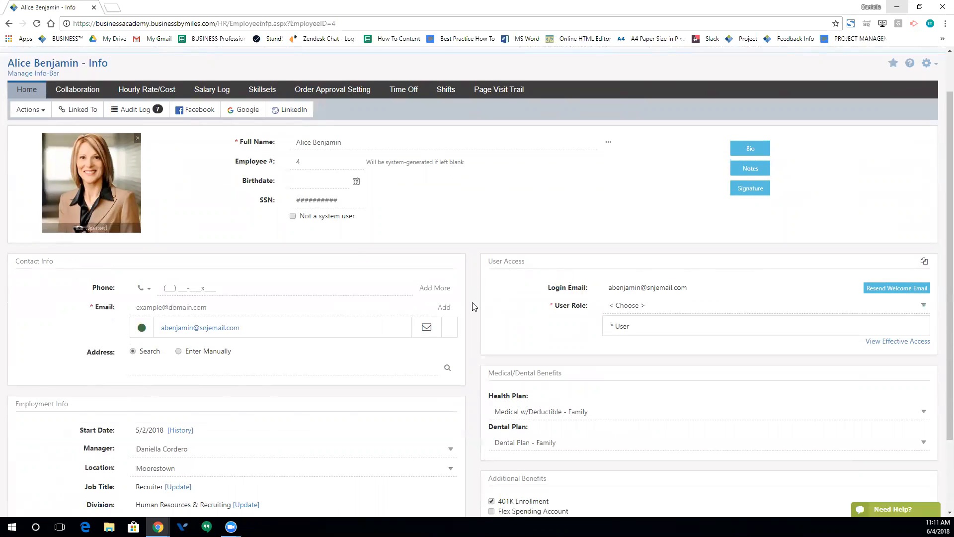
click(293, 216)
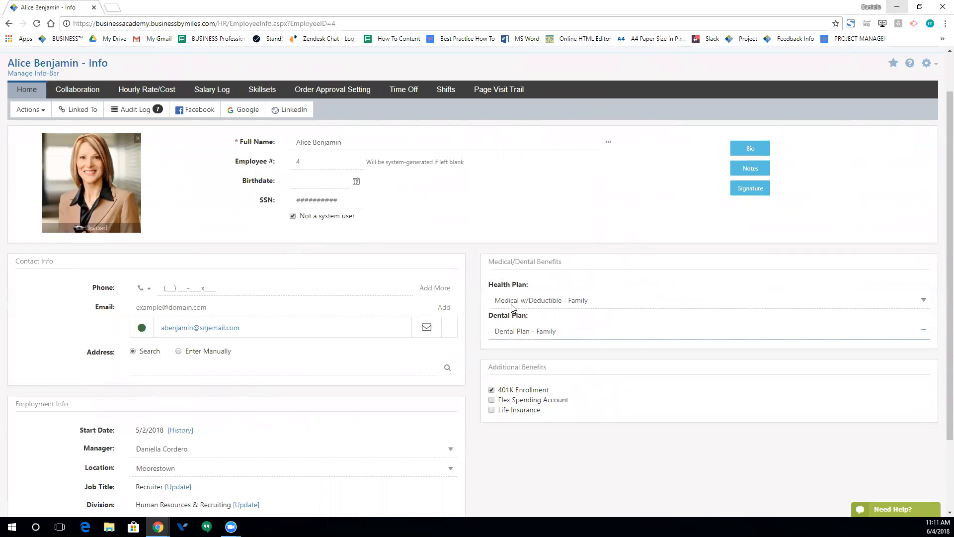
click(293, 215)
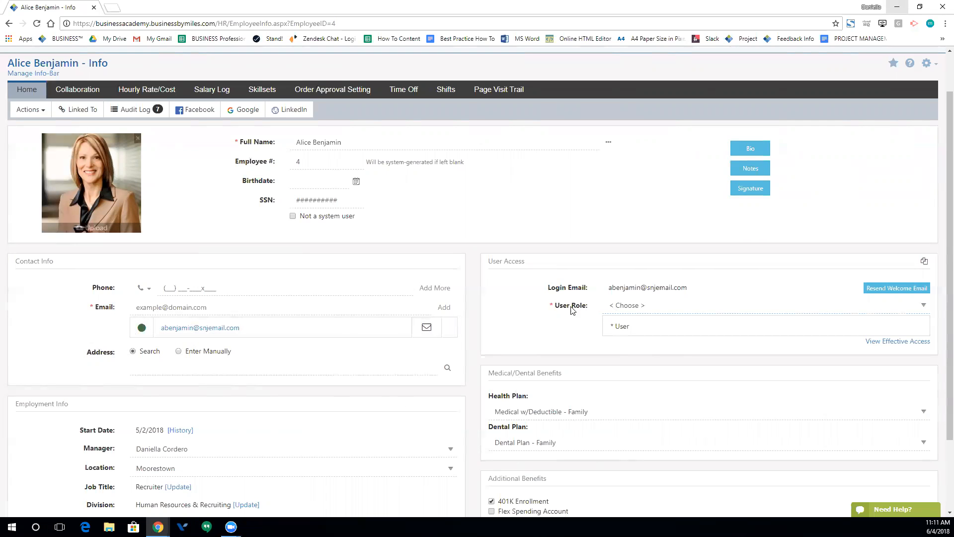
click(892, 306)
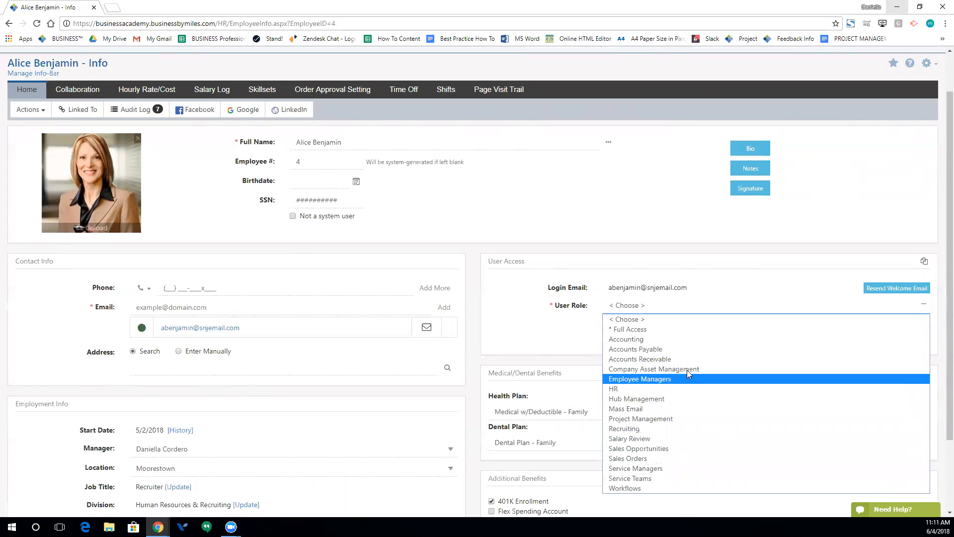
click(556, 337)
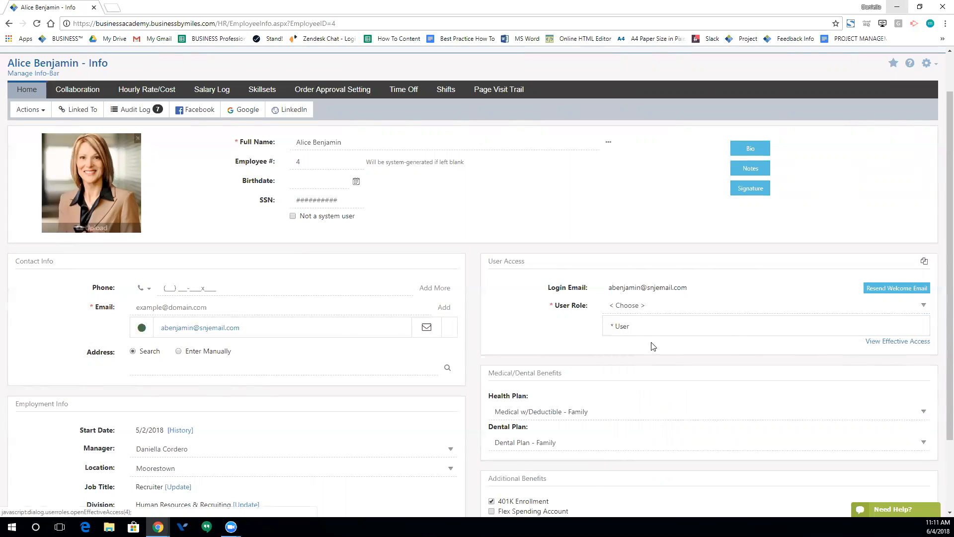
- Review effective access, expanding Accounting, Asset Management and Collaboration, then close the overview
click(903, 342)
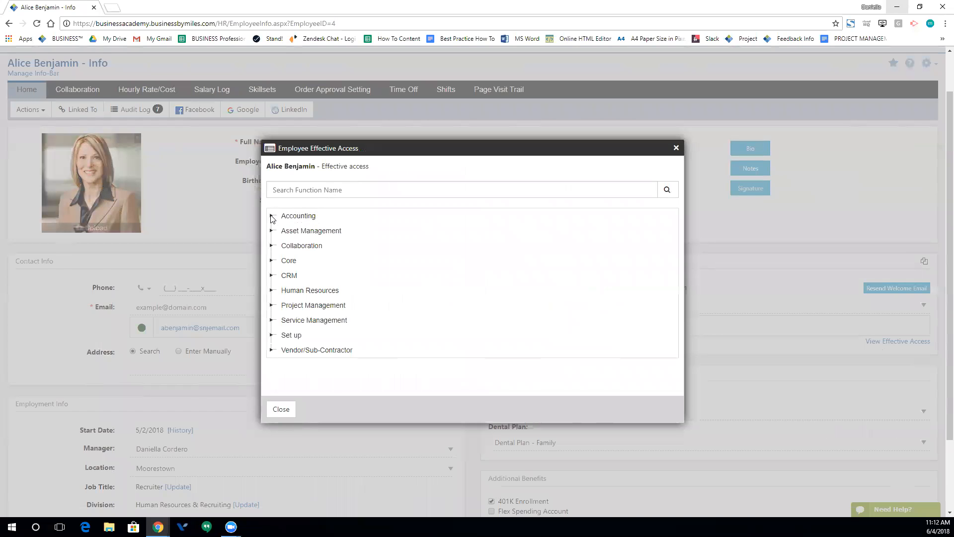
click(272, 217)
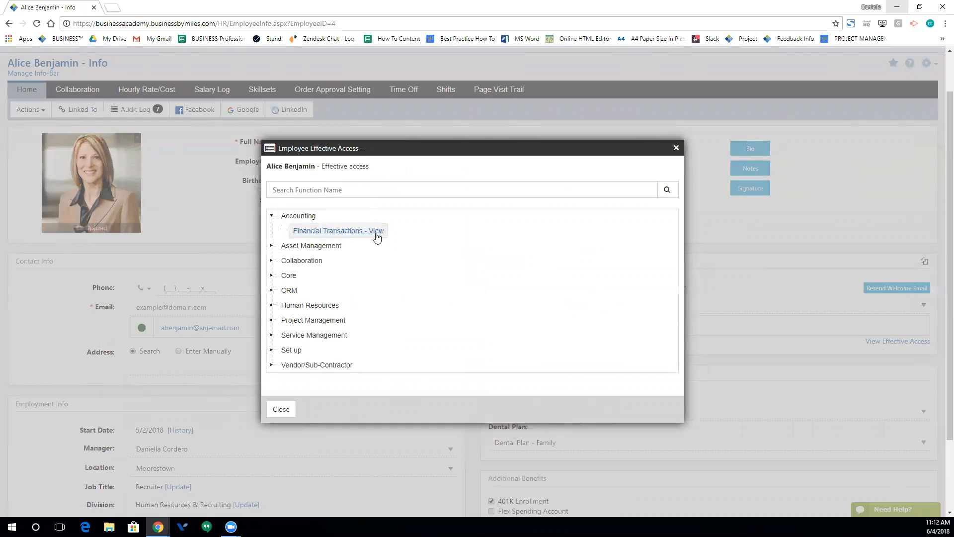
click(272, 245)
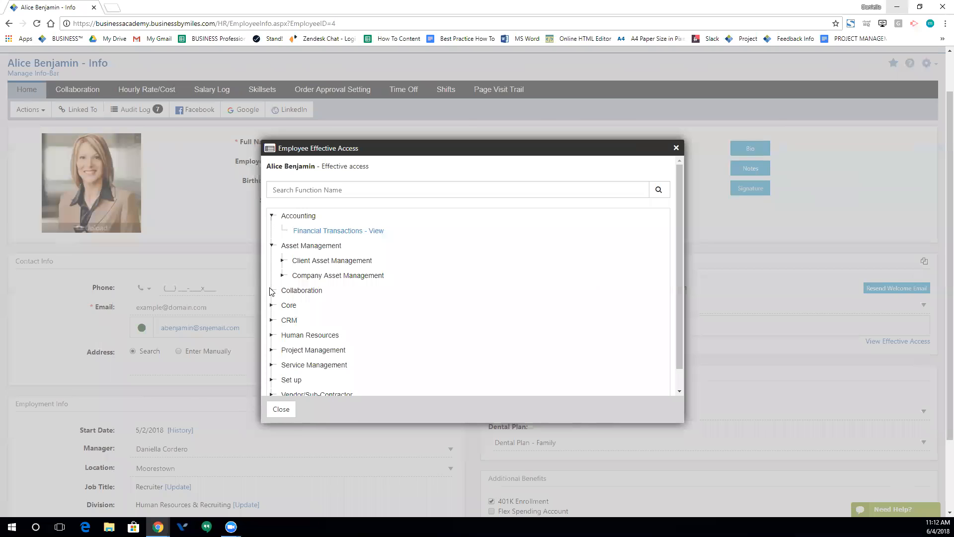
click(272, 291)
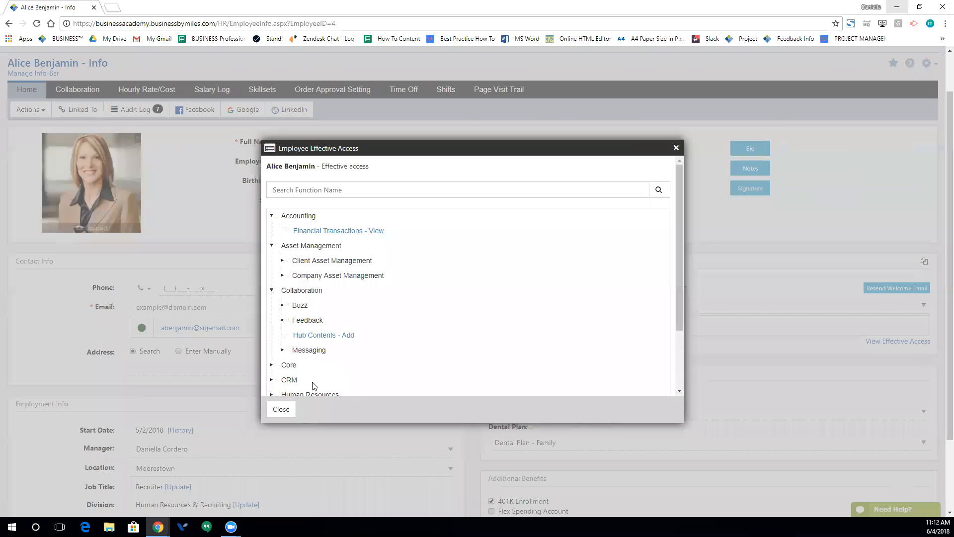
click(676, 149)
scroll(420, 251, up, 1)
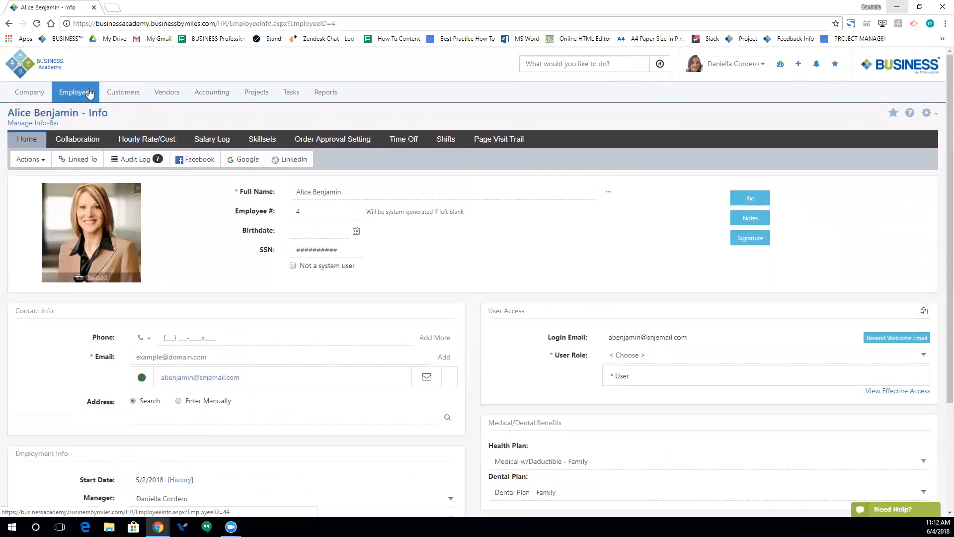
- Open User Roles Management filtered to Active, inspect the Full Access role, and return to the list
mouse_move(90, 93)
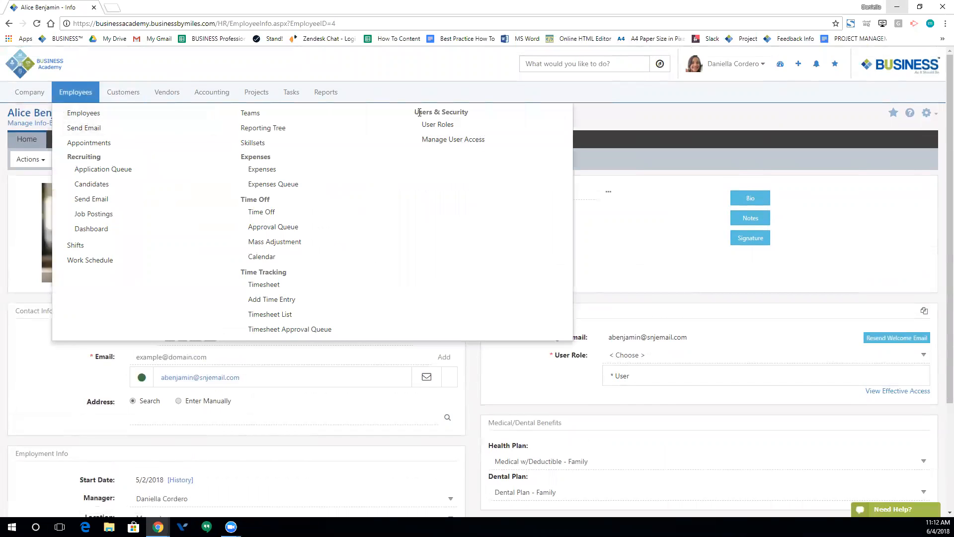
click(437, 125)
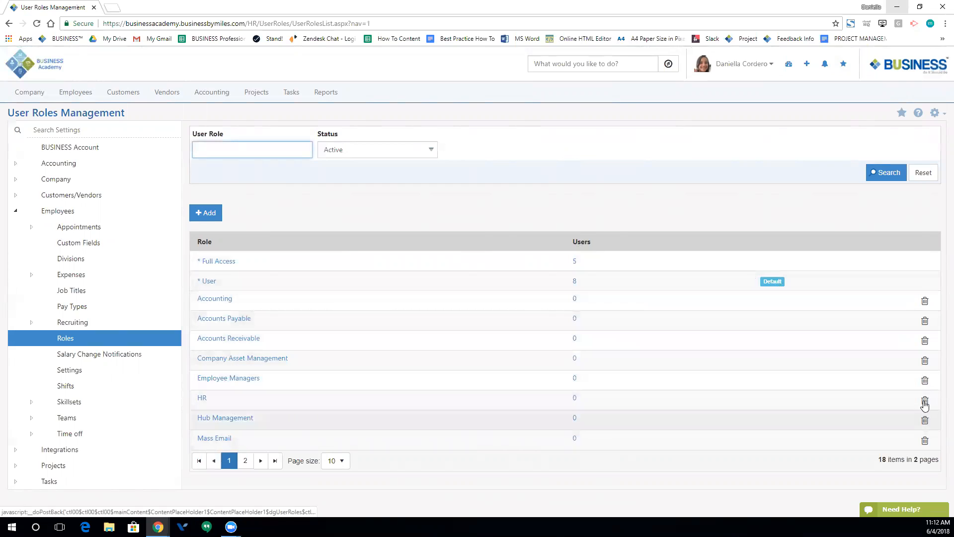
click(412, 150)
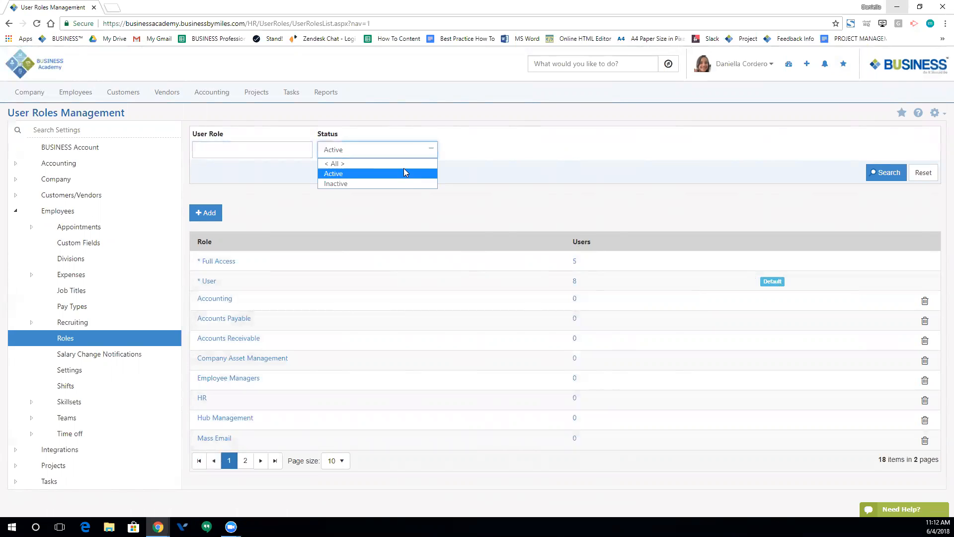
click(491, 174)
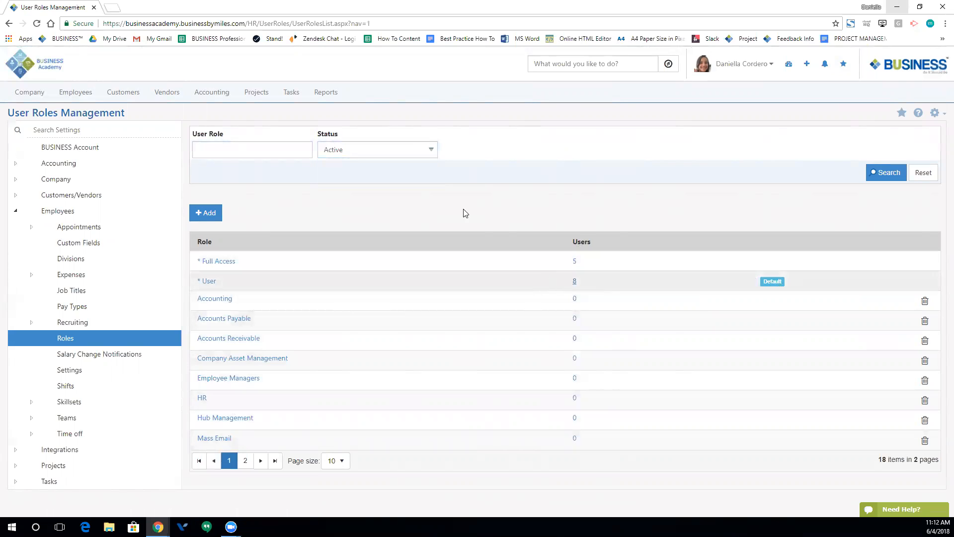
click(222, 262)
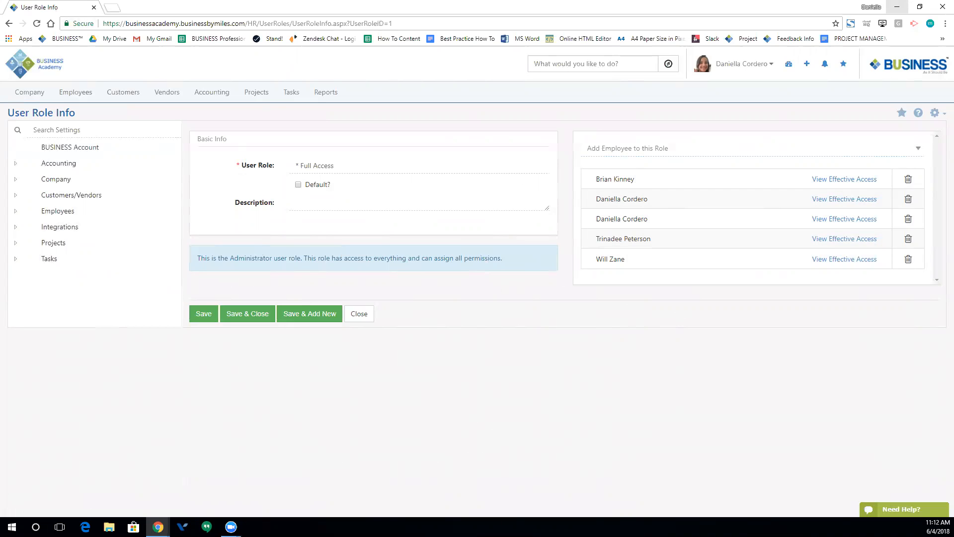
click(9, 24)
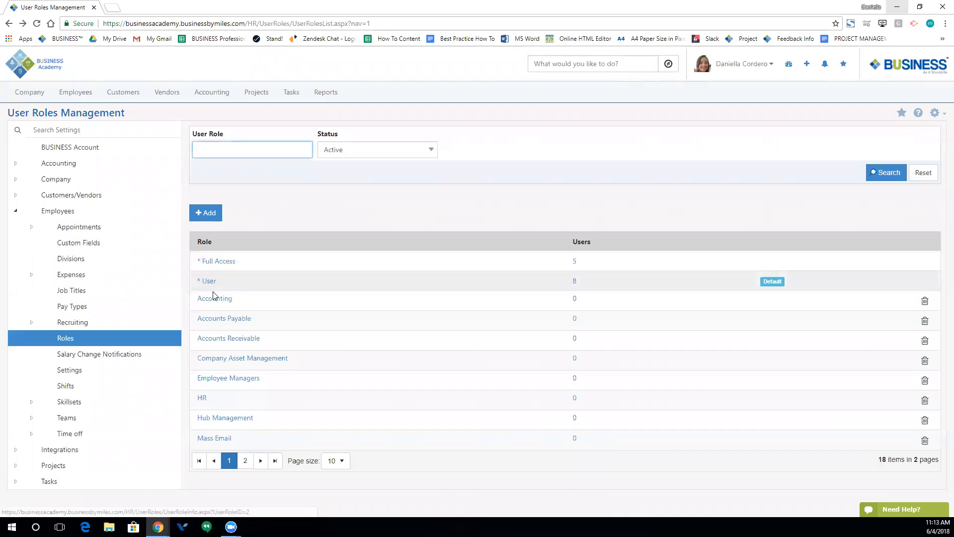
- Open the User role and search its permissions for 'or' to find the order permissions
click(210, 282)
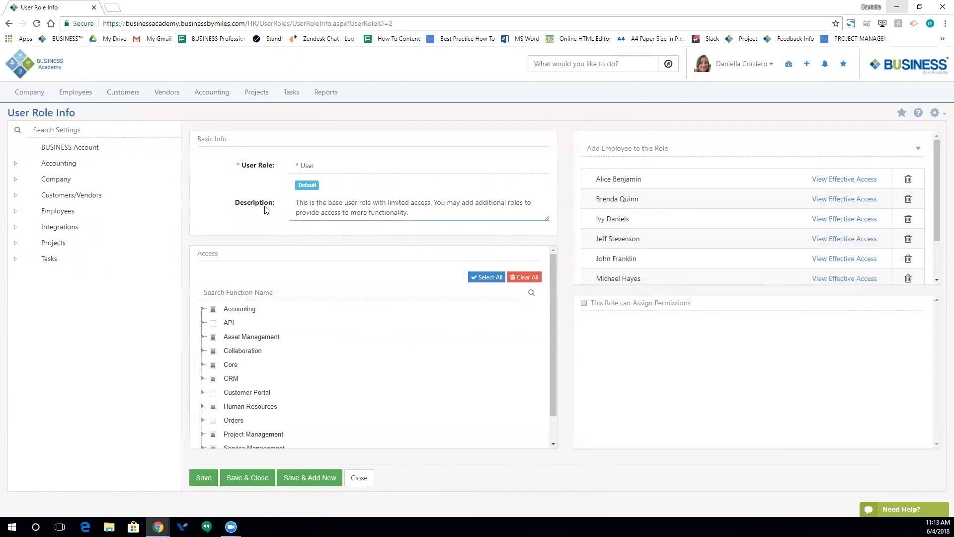
click(249, 292)
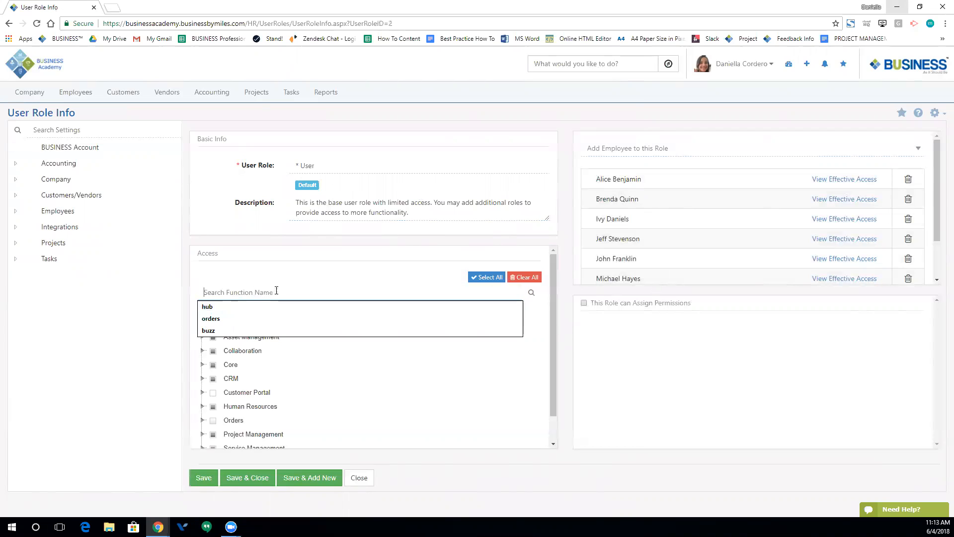
text(orders)
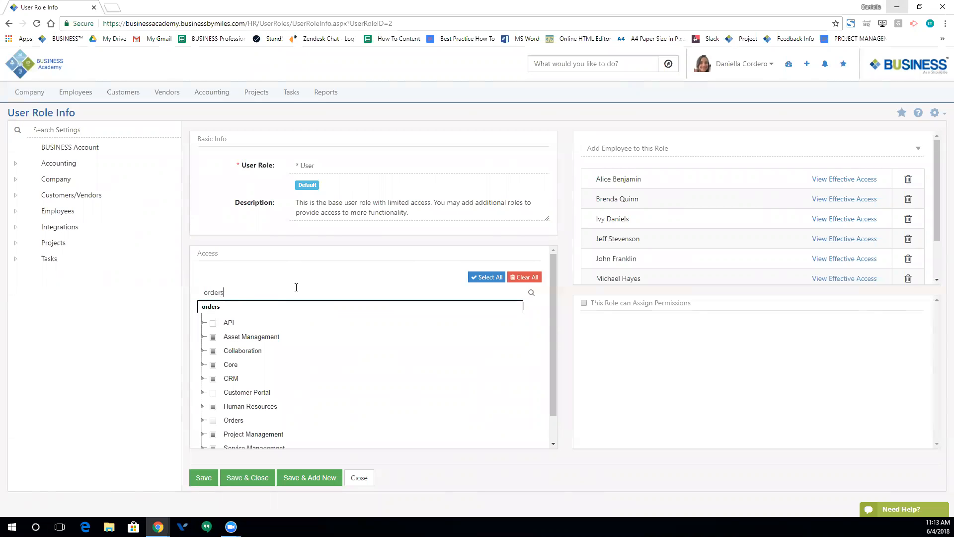
click(531, 295)
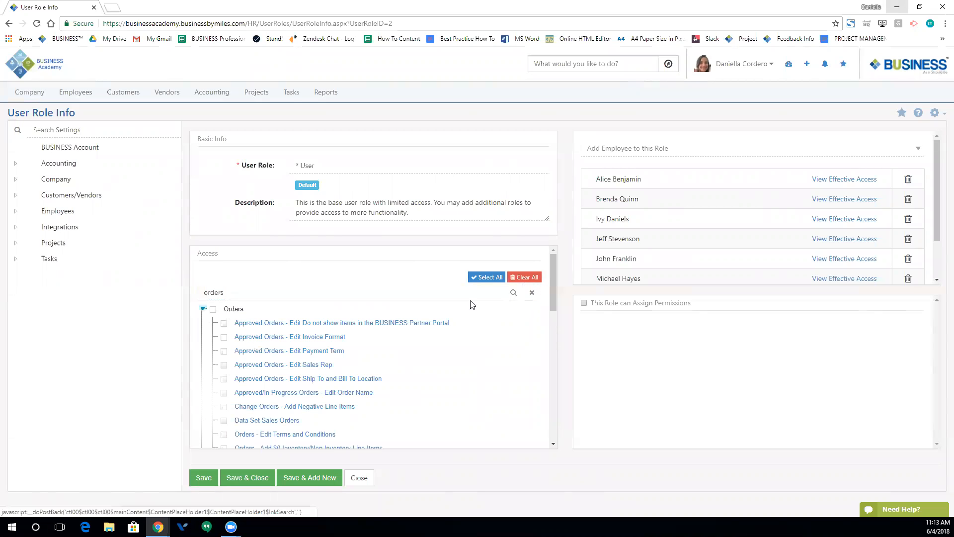
scroll(233, 316, down, 2)
scroll(233, 318, down, 10)
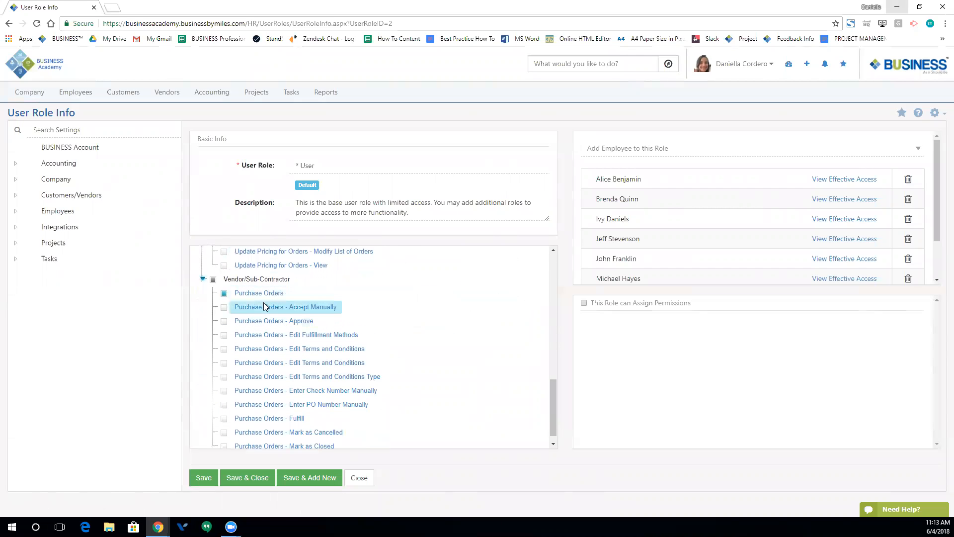
scroll(263, 306, down, 1)
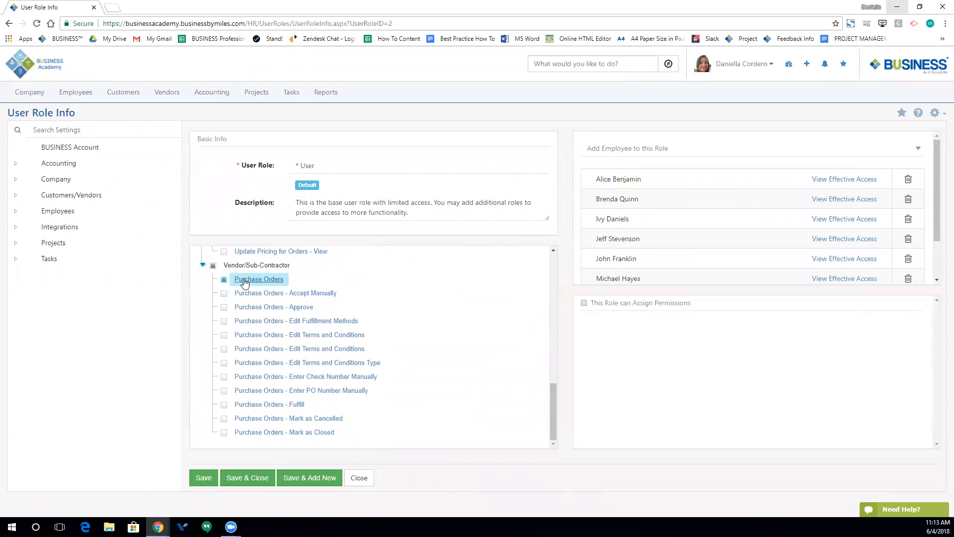
scroll(246, 282, up, 2)
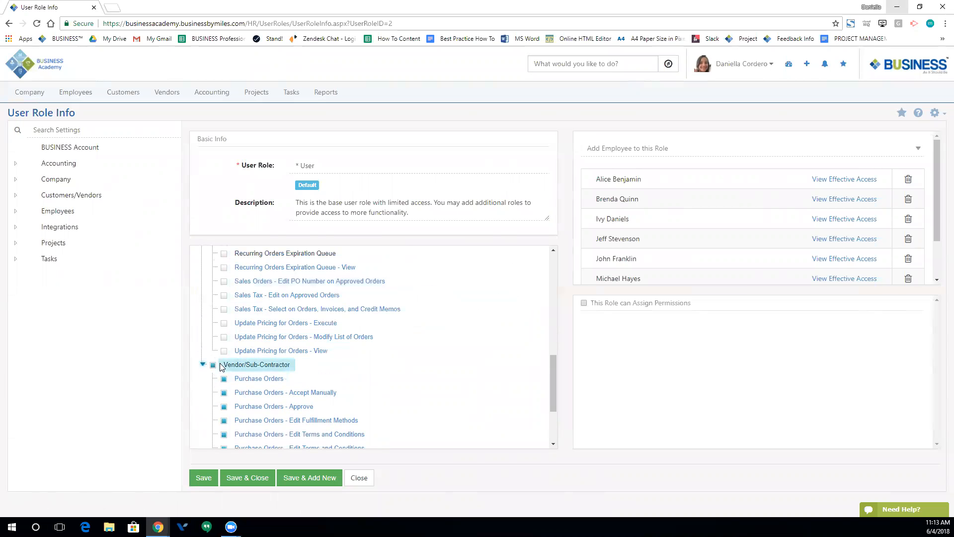
scroll(218, 378, down, 2)
scroll(266, 307, down, 1)
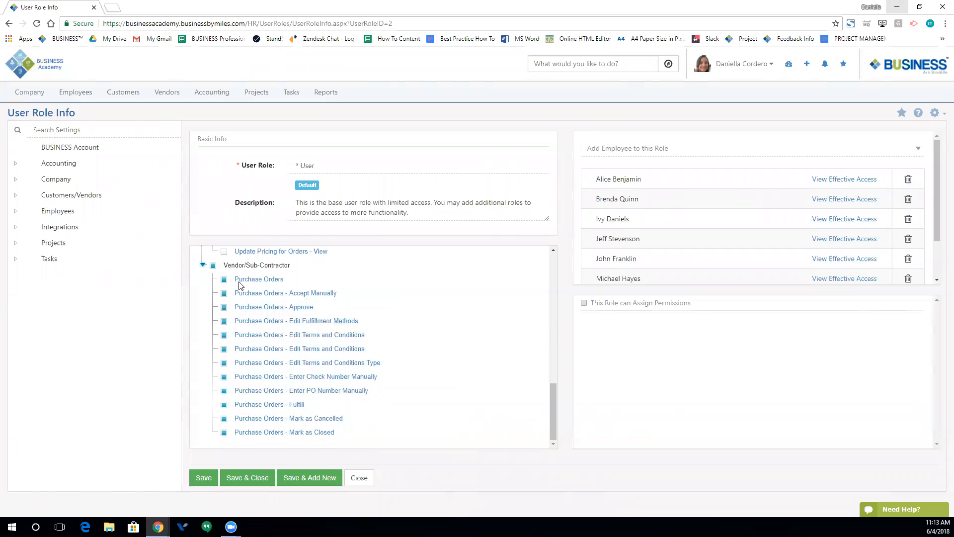
- Uncheck all Vendor/Sub-Contractor purchase order permissions and save the User role
click(213, 266)
scroll(425, 370, up, 10)
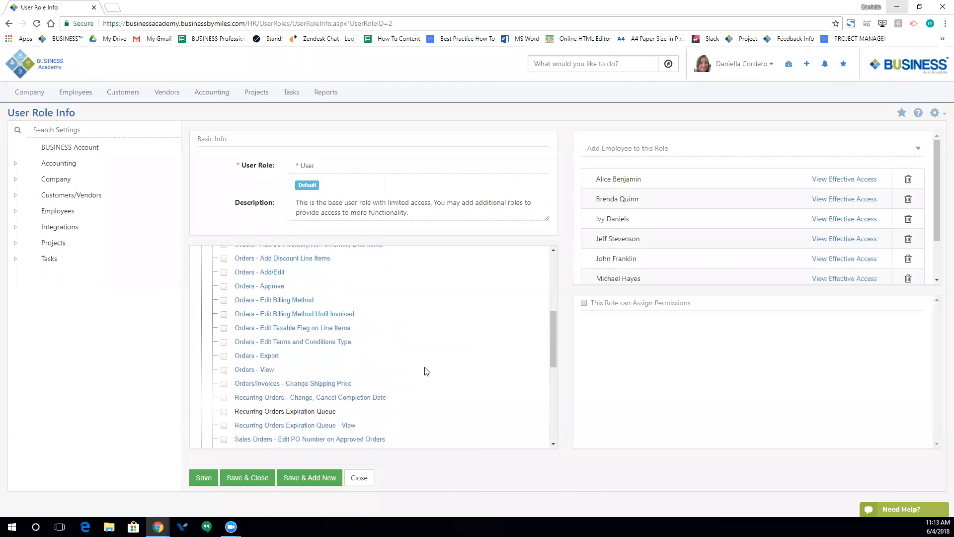
scroll(411, 367, up, 3)
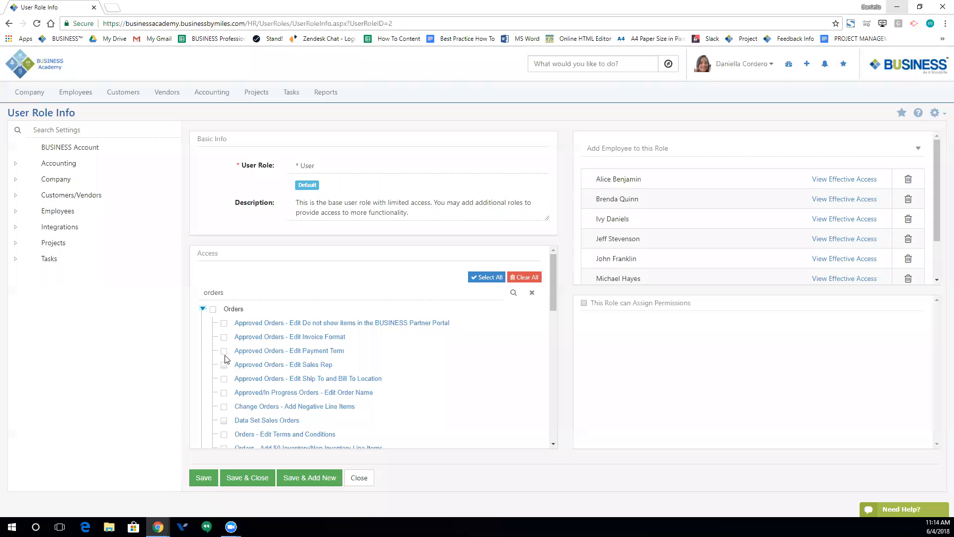
click(245, 484)
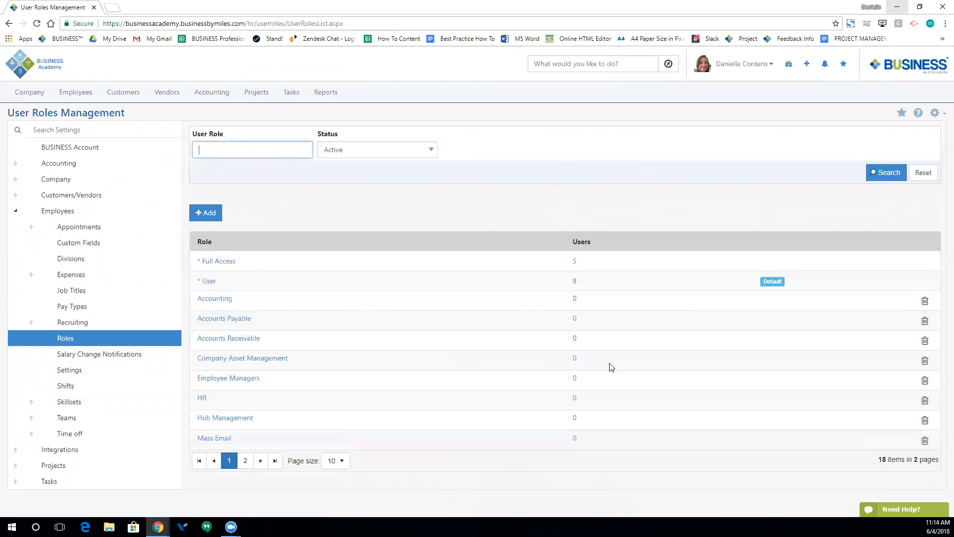
- Go to Employees > Employees and search to list the active employees
click(78, 95)
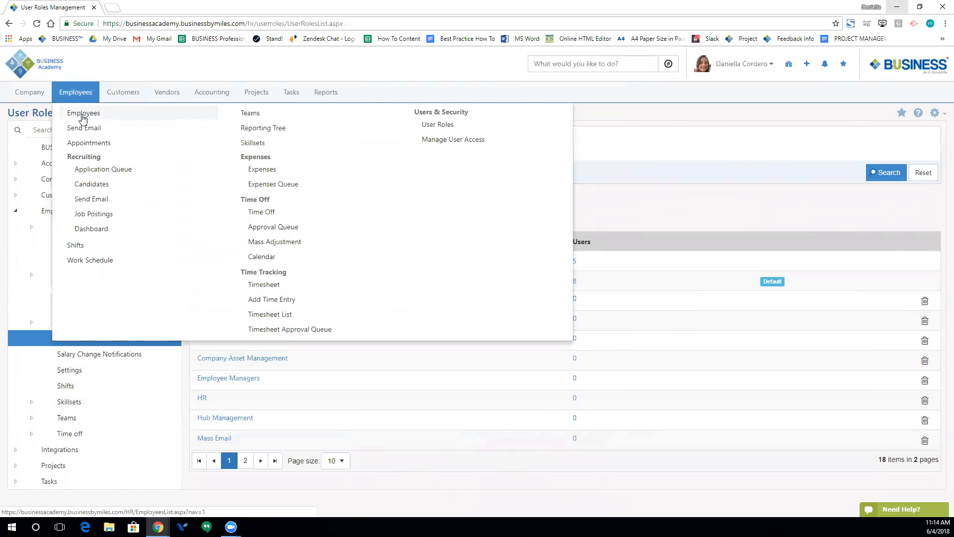
click(83, 115)
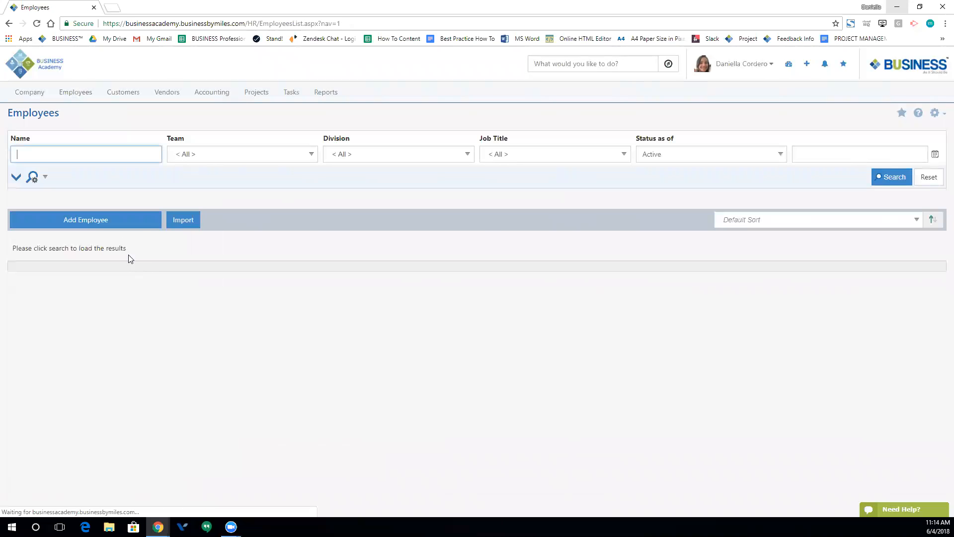
click(888, 179)
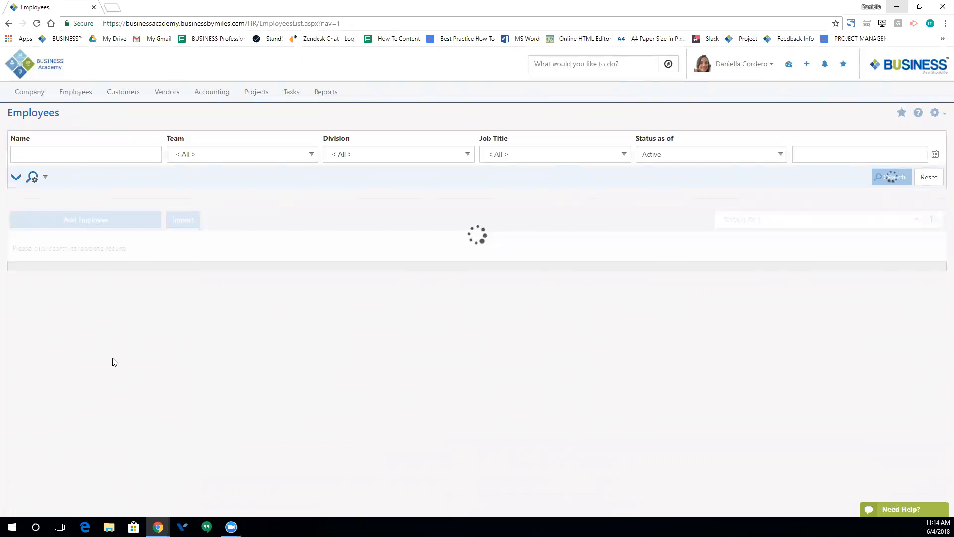
scroll(34, 82, down, 3)
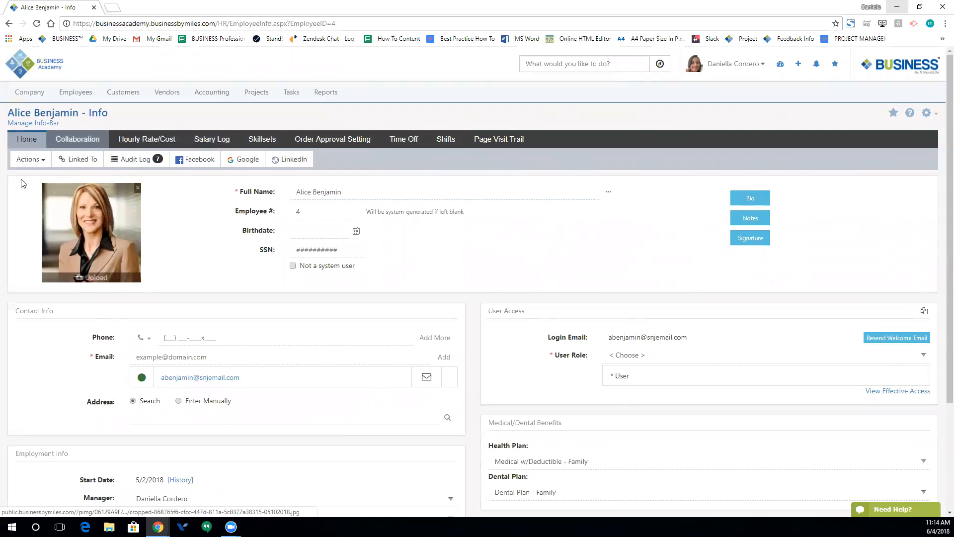
- On the employee's Collaboration tab, choose to add a Document to the Uncategorized group
click(63, 144)
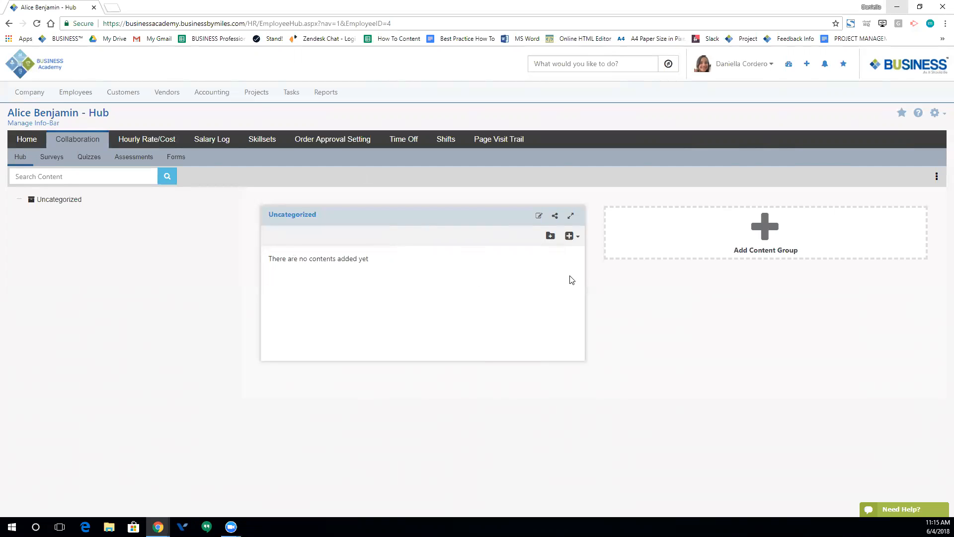
click(576, 242)
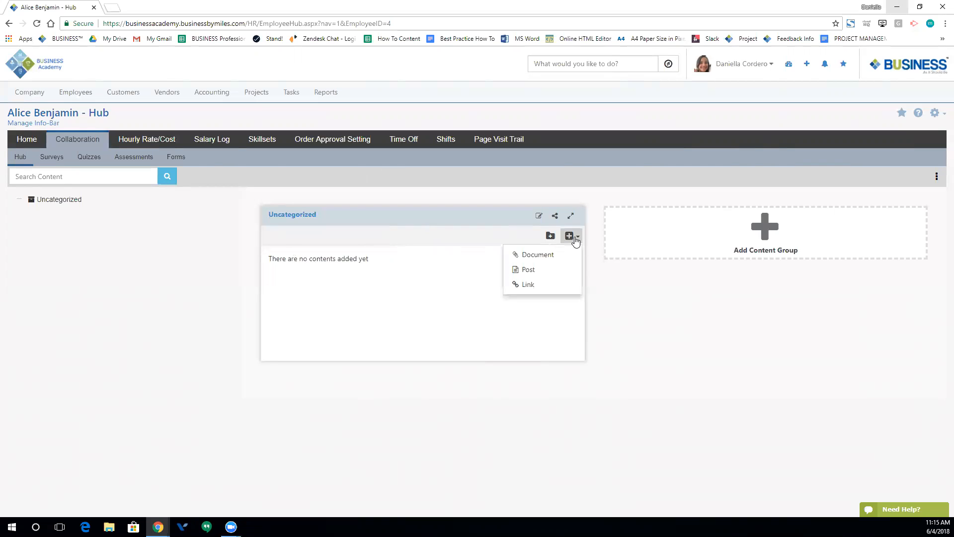
click(538, 258)
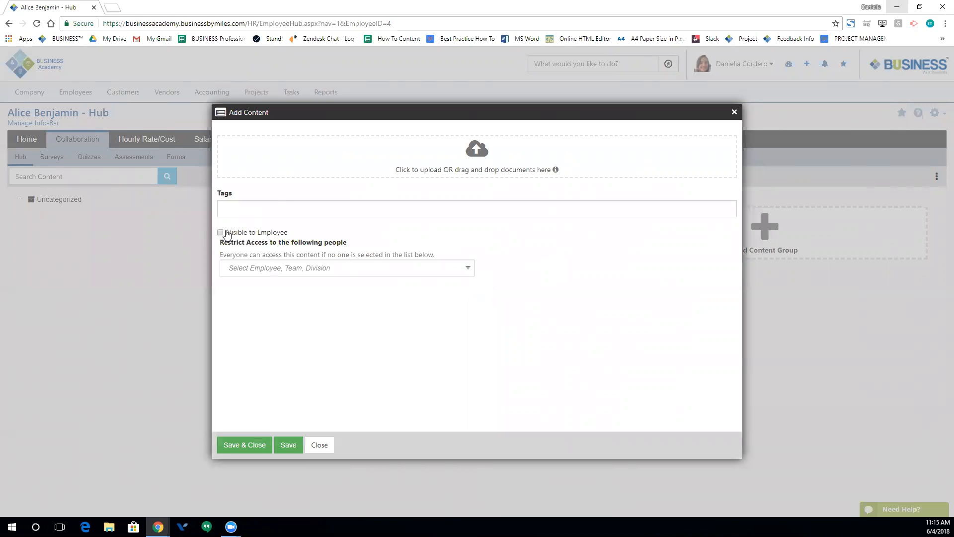
- Leave document access unrestricted and untick Visible to Employee
click(240, 266)
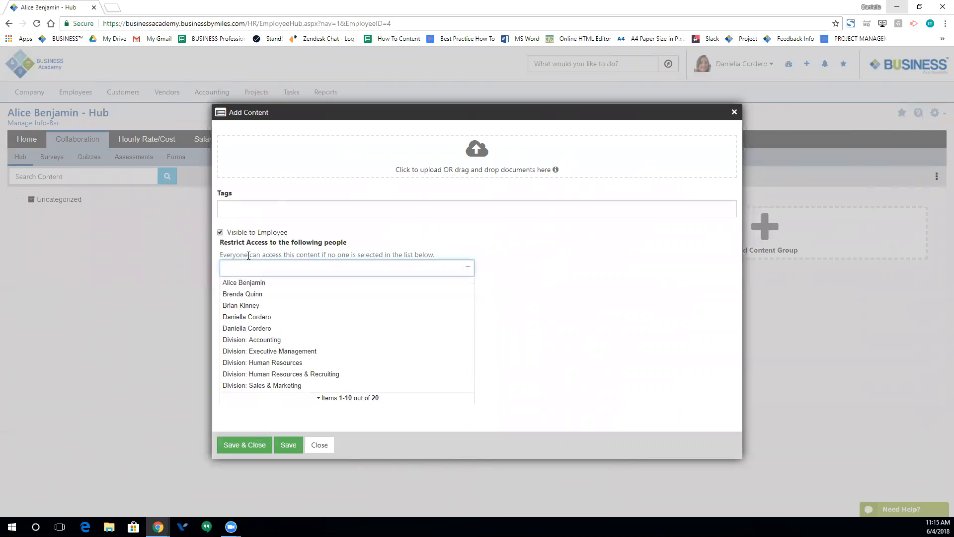
click(554, 297)
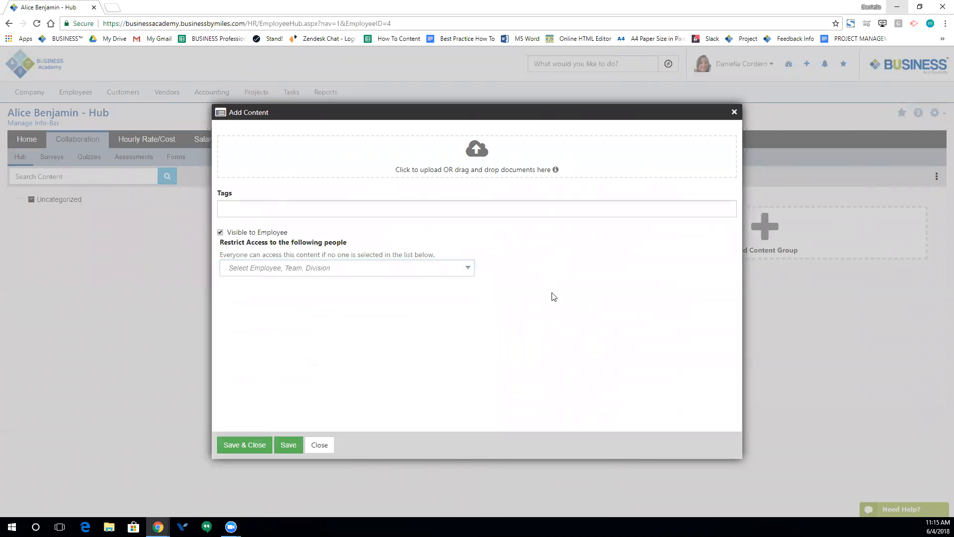
click(220, 232)
click(244, 269)
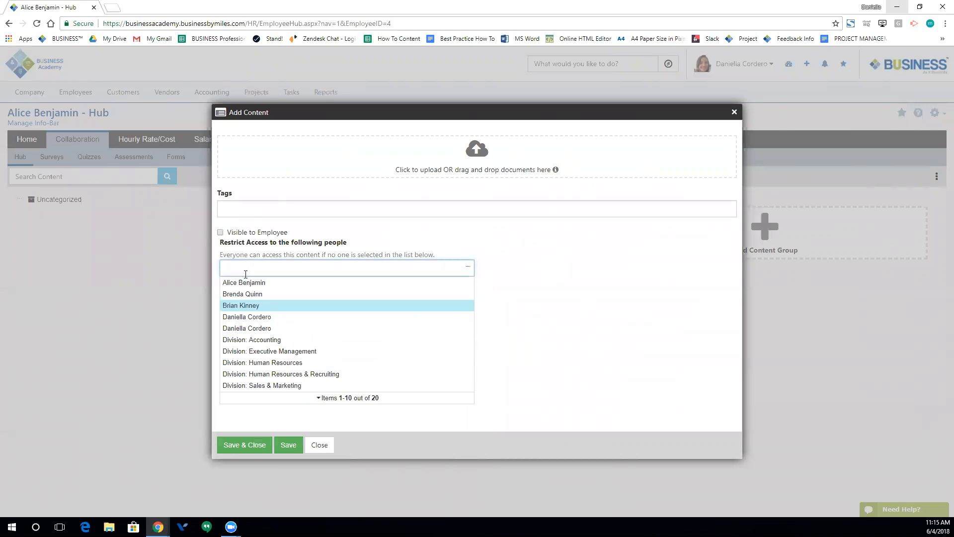
click(572, 321)
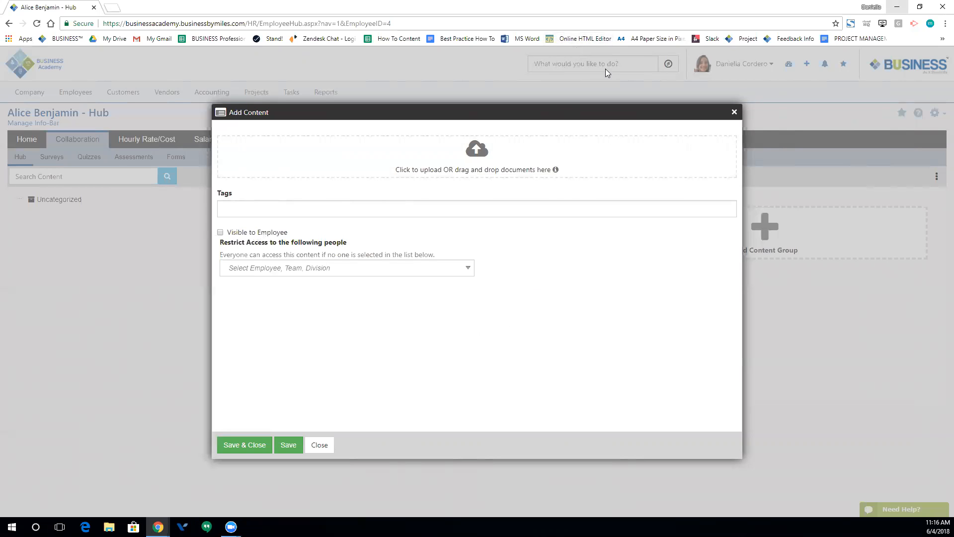
- Dismiss the tag suggestions, close the upload form unsaved, and open the Hourly Rate/Cost page
click(261, 208)
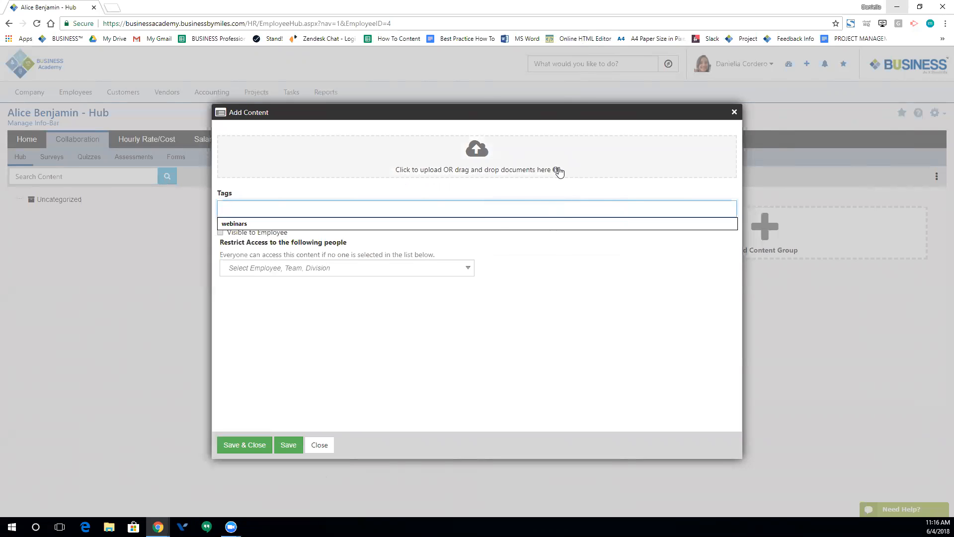
mouse_move(557, 170)
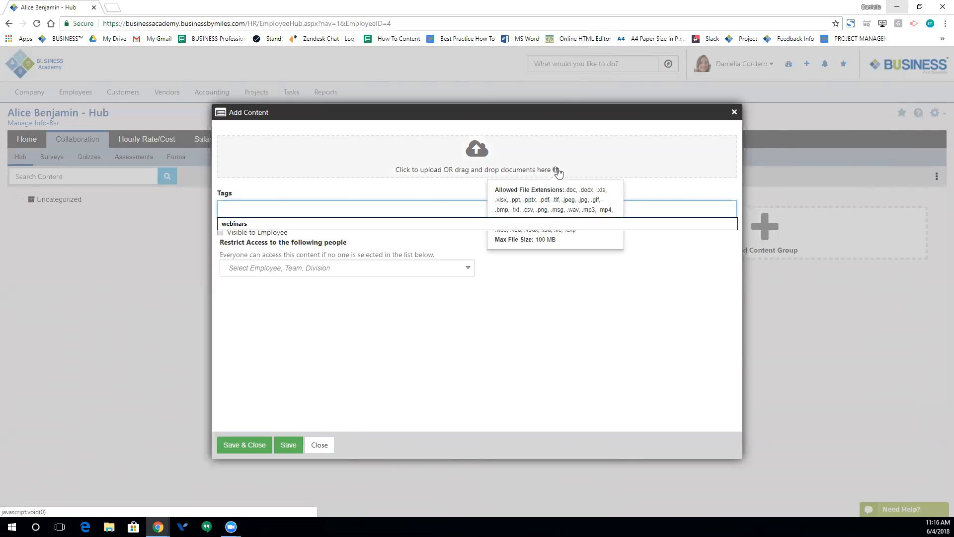
click(531, 359)
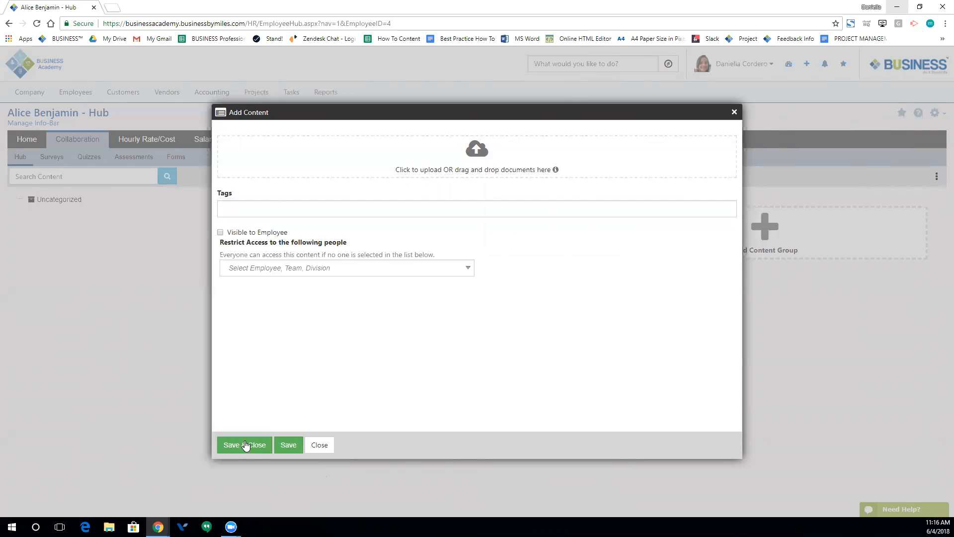
click(310, 450)
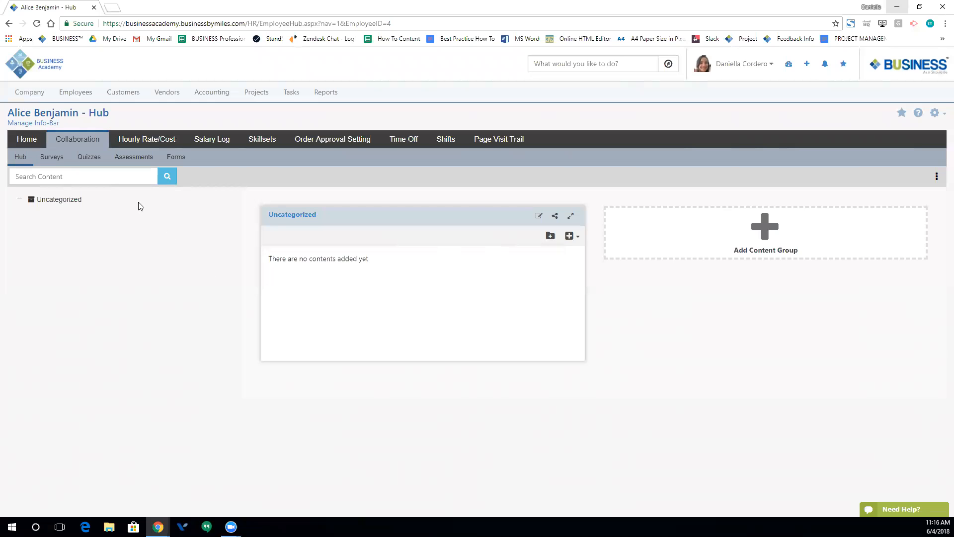
click(146, 134)
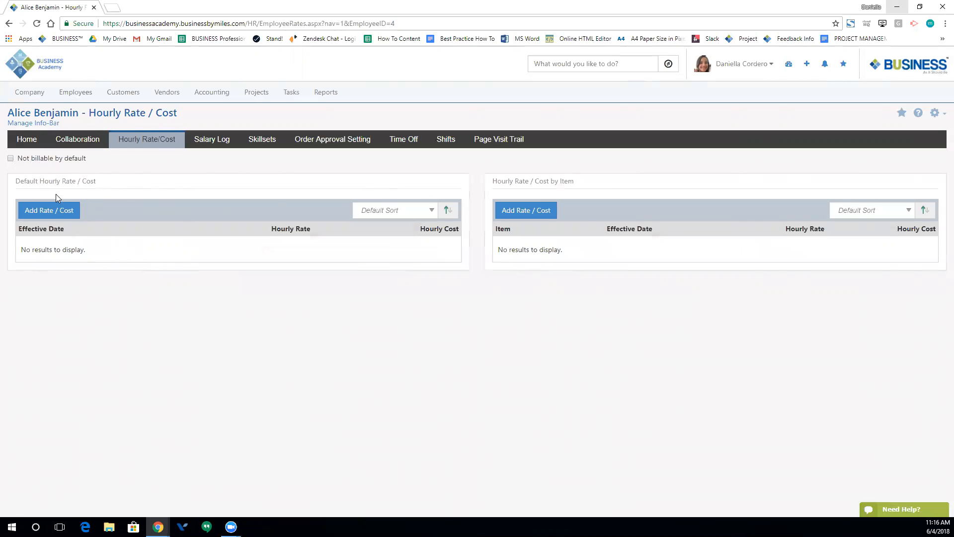
- Open blank default and per-item rate/cost forms, checking the Item list without choosing one
click(24, 210)
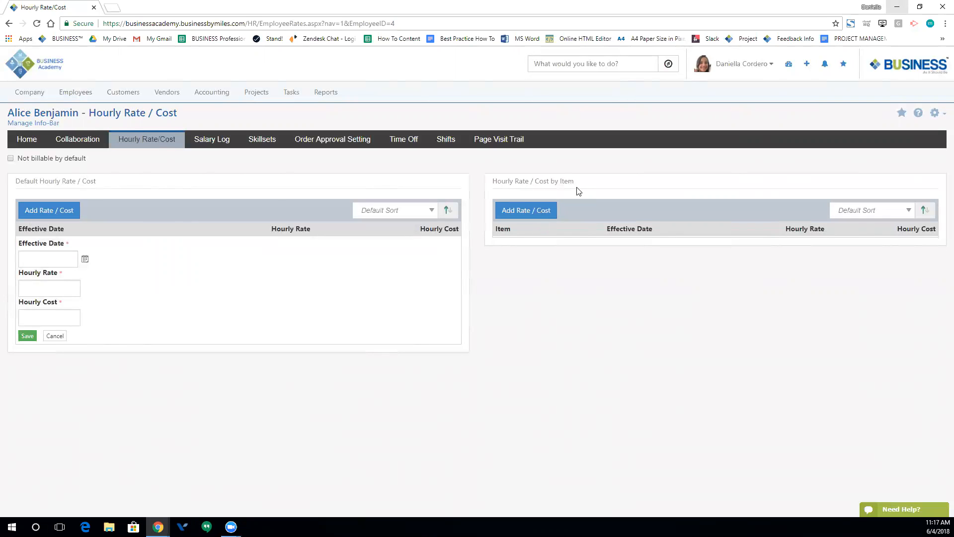
click(526, 210)
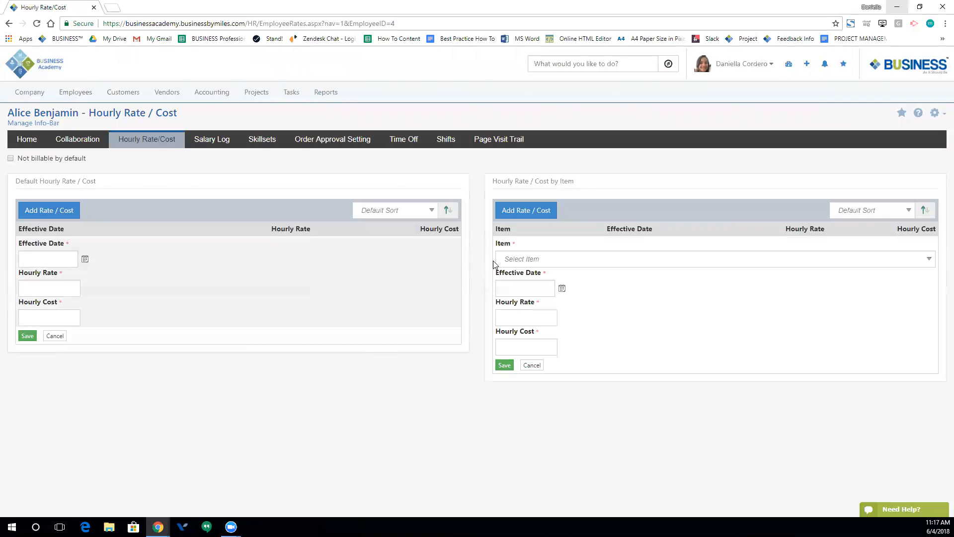
click(542, 262)
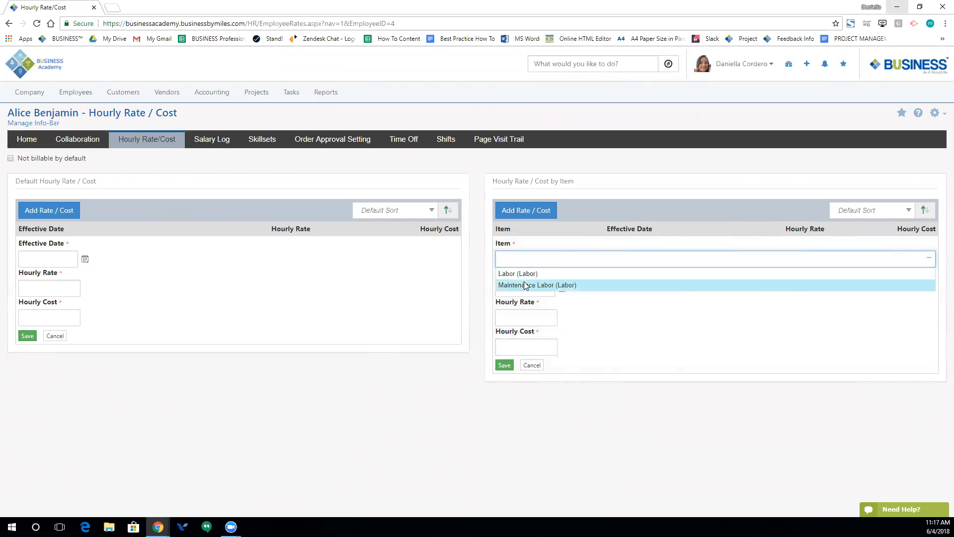
click(483, 275)
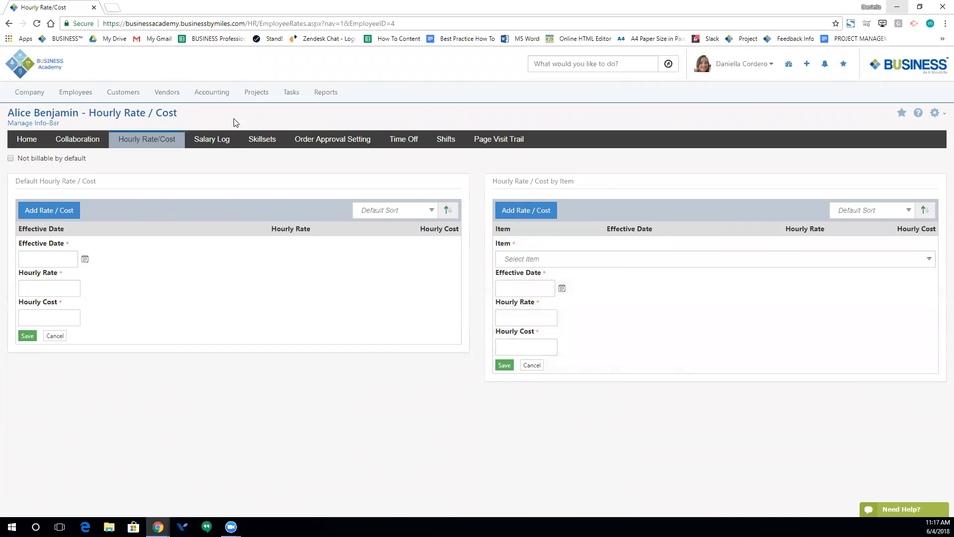
click(218, 139)
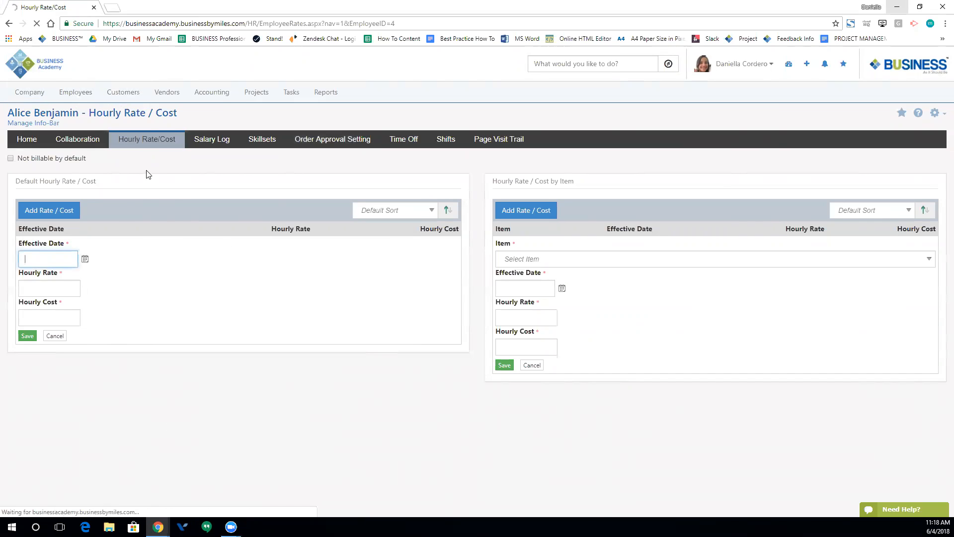
- Switch to the Shifts tab showing week 6/4/2018 with 08:00 AM–05:00 PM weekday shifts
click(212, 143)
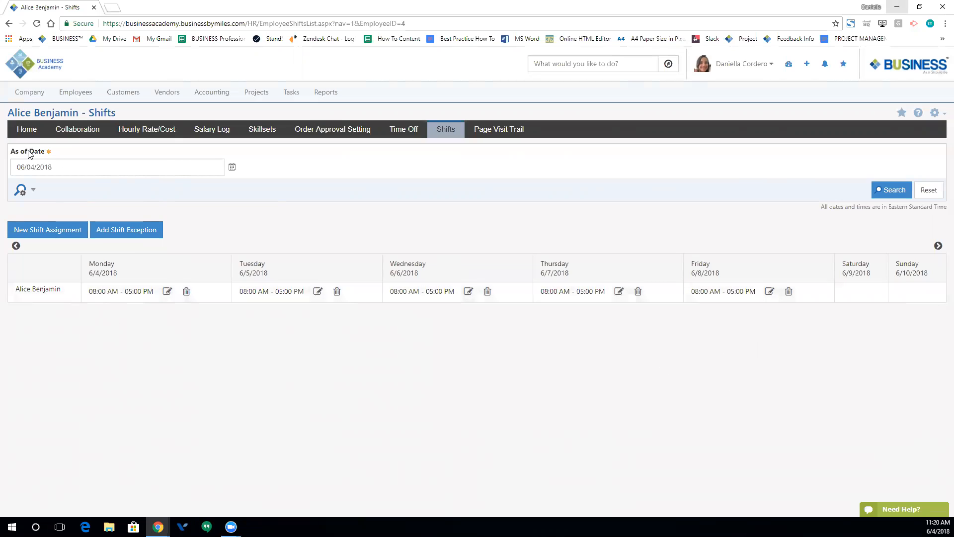
- Pick as-of date 06/04/2018, glance at time off records, then return to the Info page
click(201, 173)
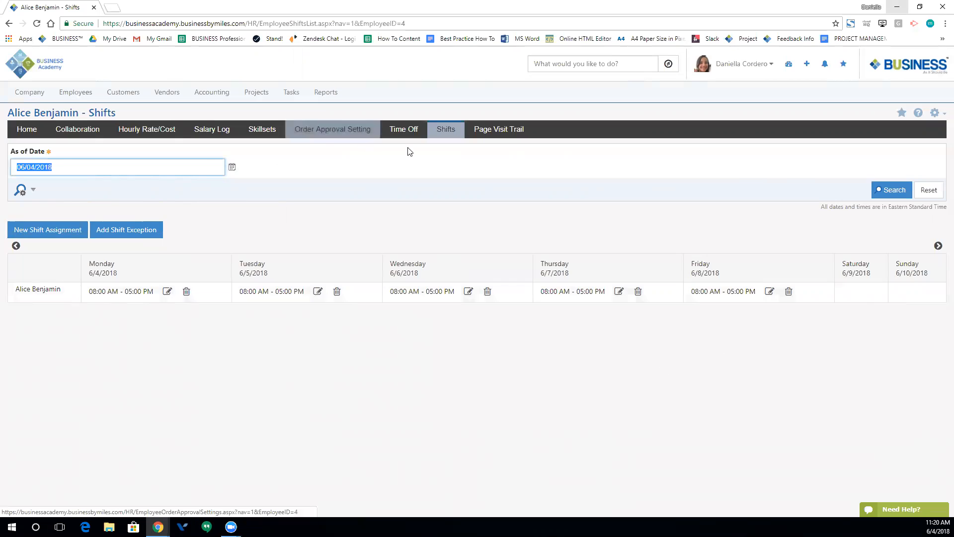
click(410, 133)
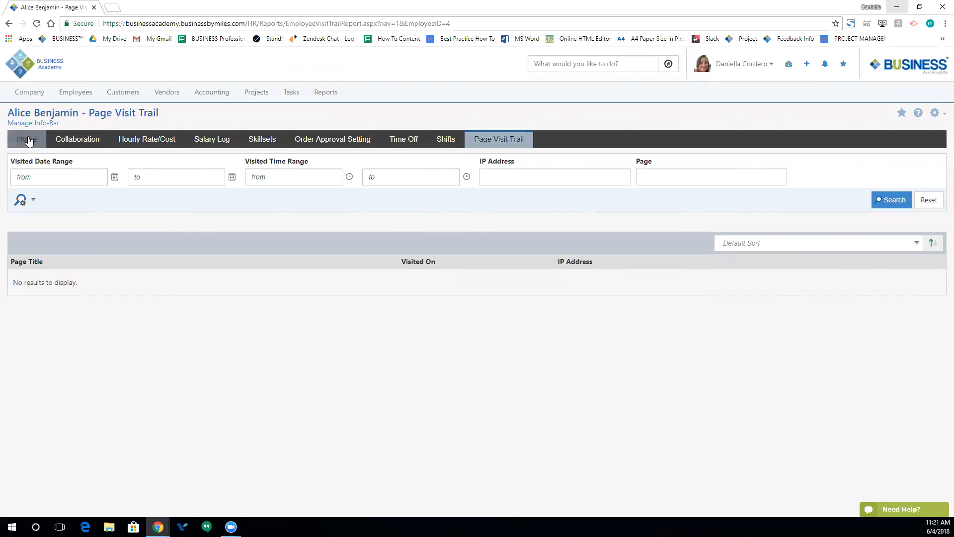
click(29, 206)
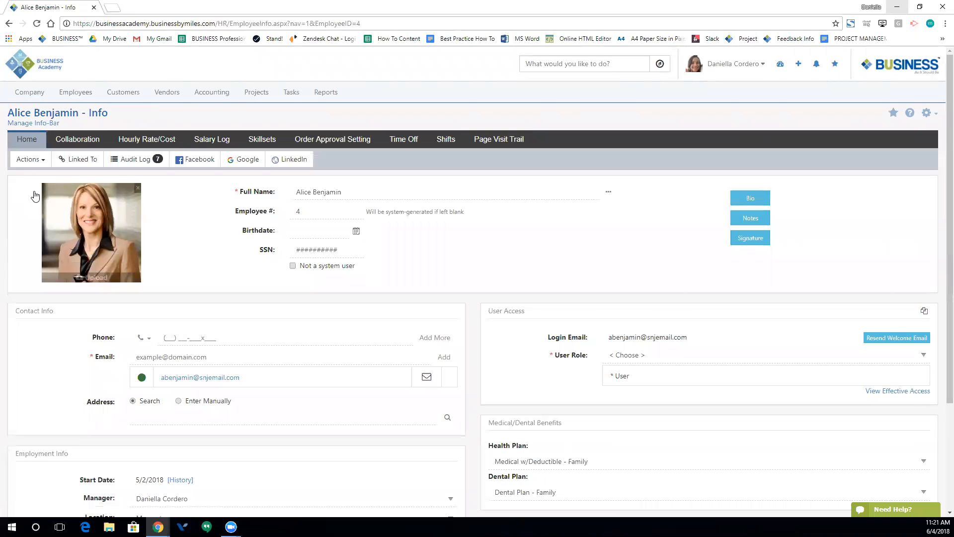
click(37, 159)
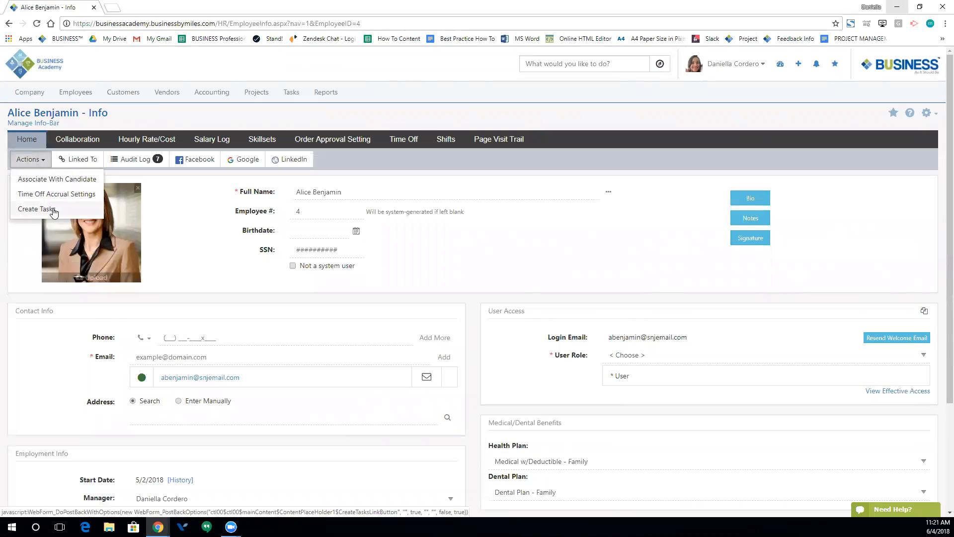
click(202, 249)
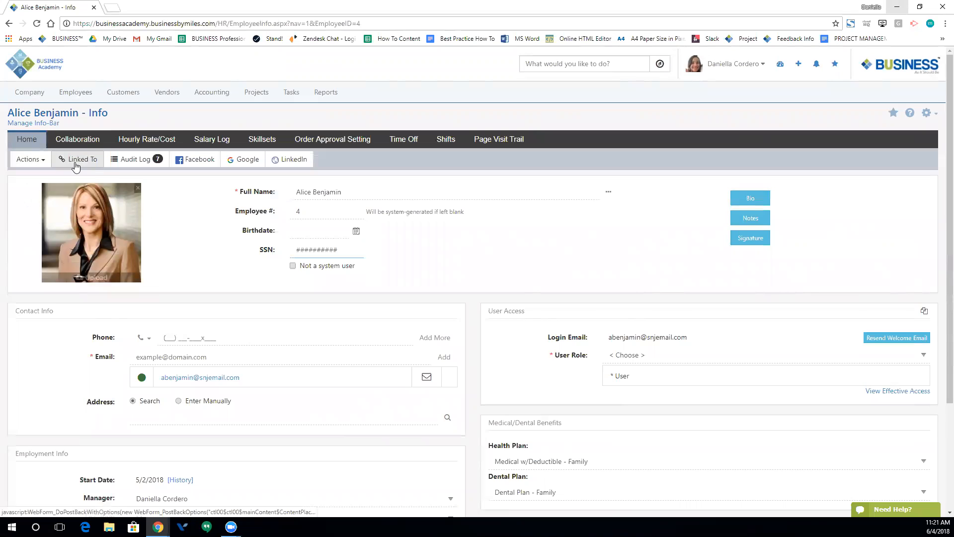
click(76, 163)
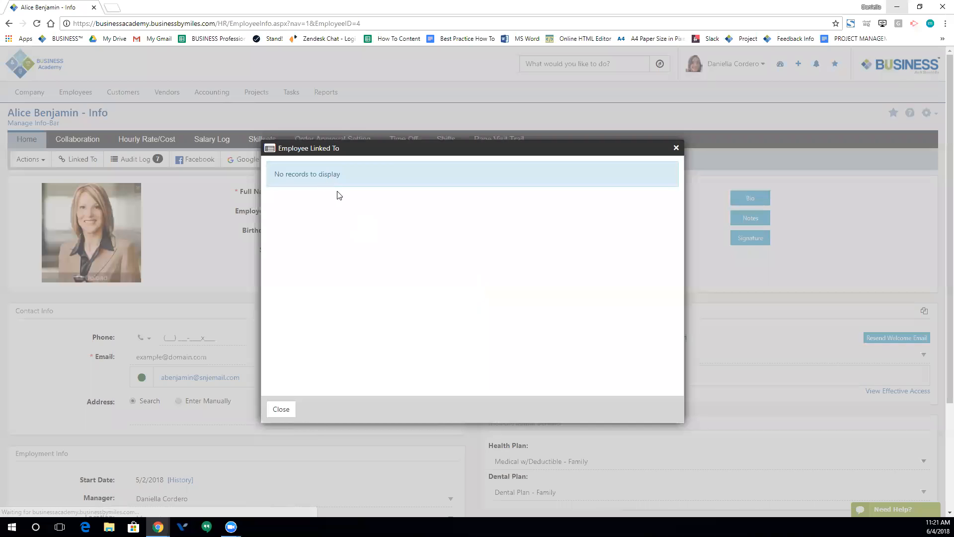
click(280, 410)
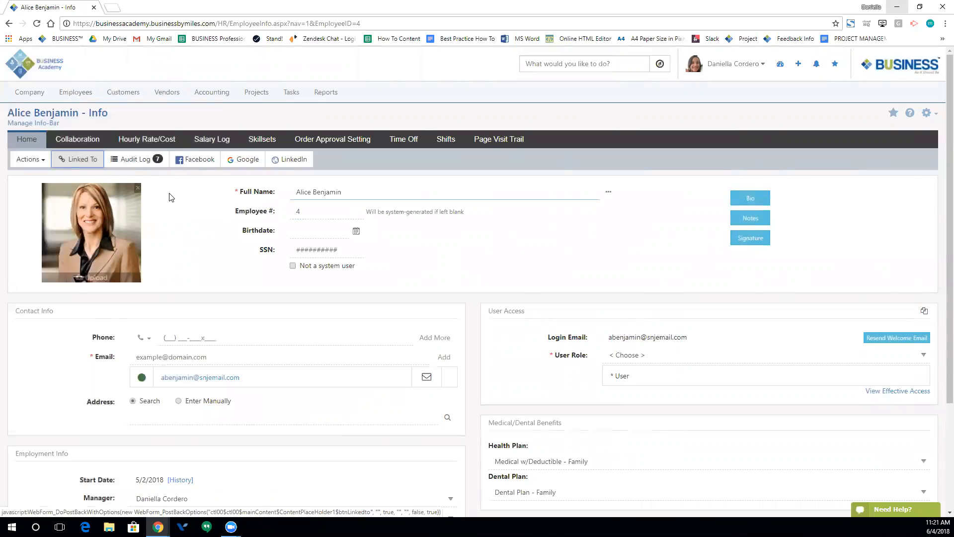
click(132, 162)
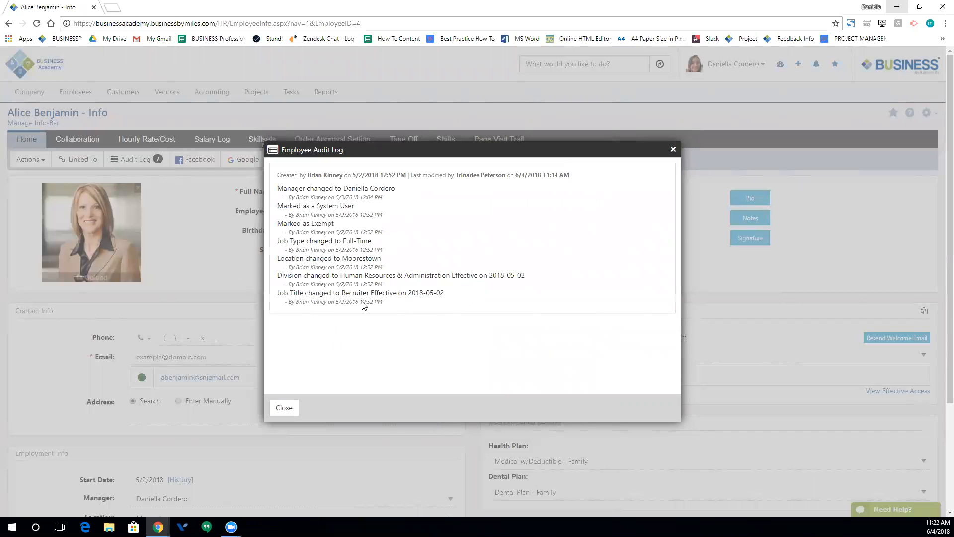
- Read the last-modified details in the Employee Audit Log, then close it
drag(409, 177, 573, 173)
click(542, 221)
click(284, 407)
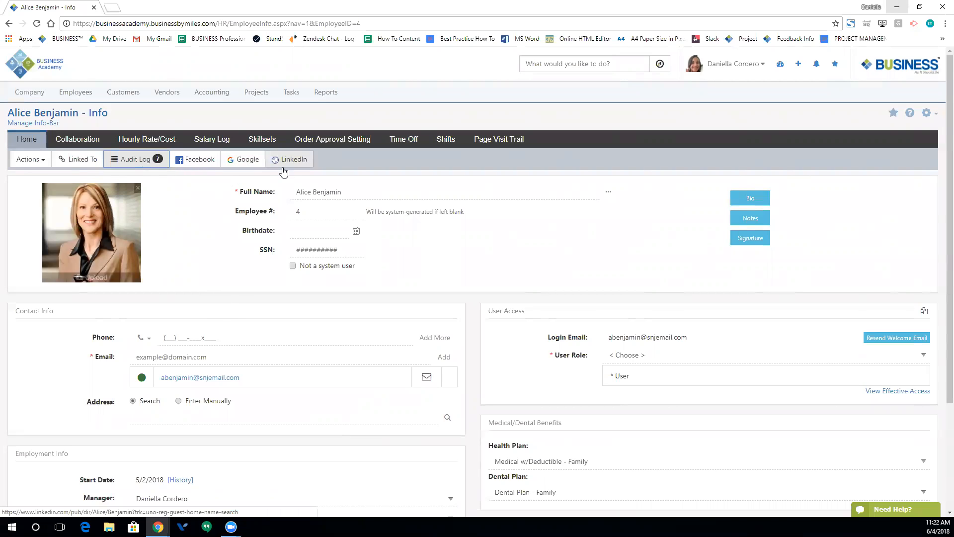
- Inspect the Employee # and SSN fields, then tick Not a system user
click(322, 219)
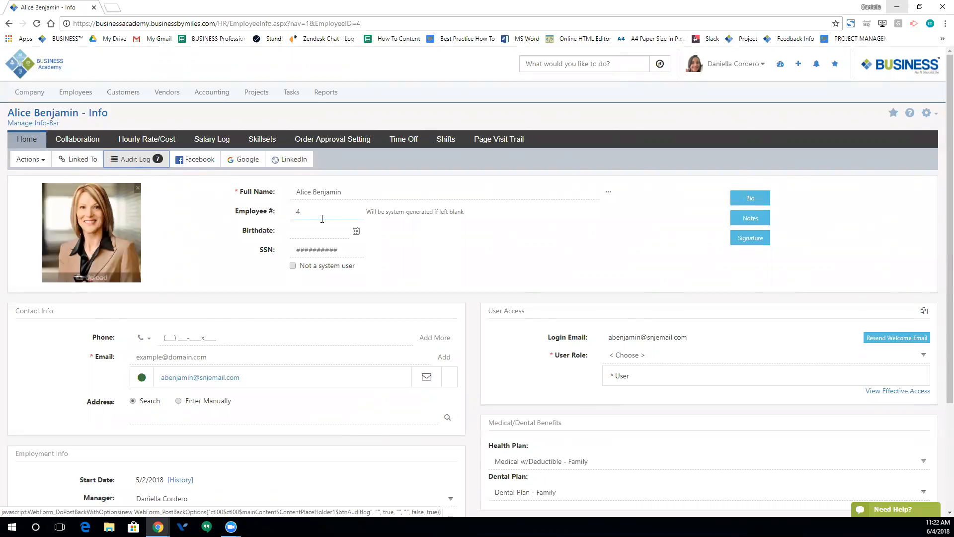
click(405, 255)
click(280, 251)
click(288, 256)
click(292, 266)
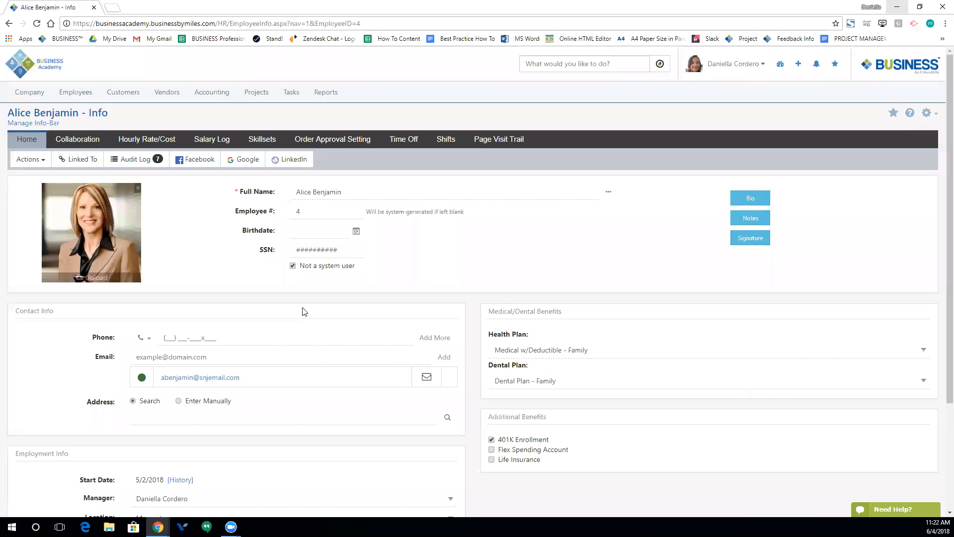
- Untick Not a system user, then open and close the employee's bio window
click(292, 265)
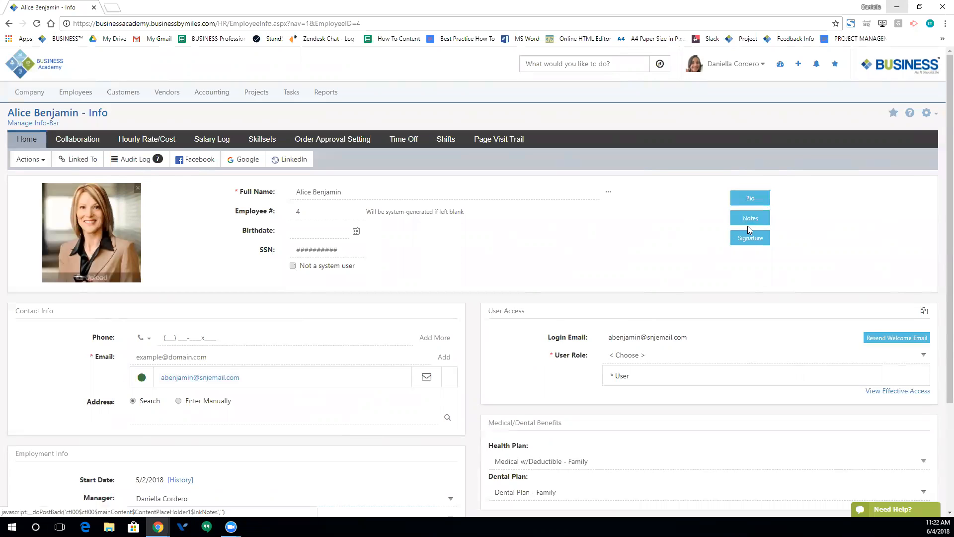
click(750, 198)
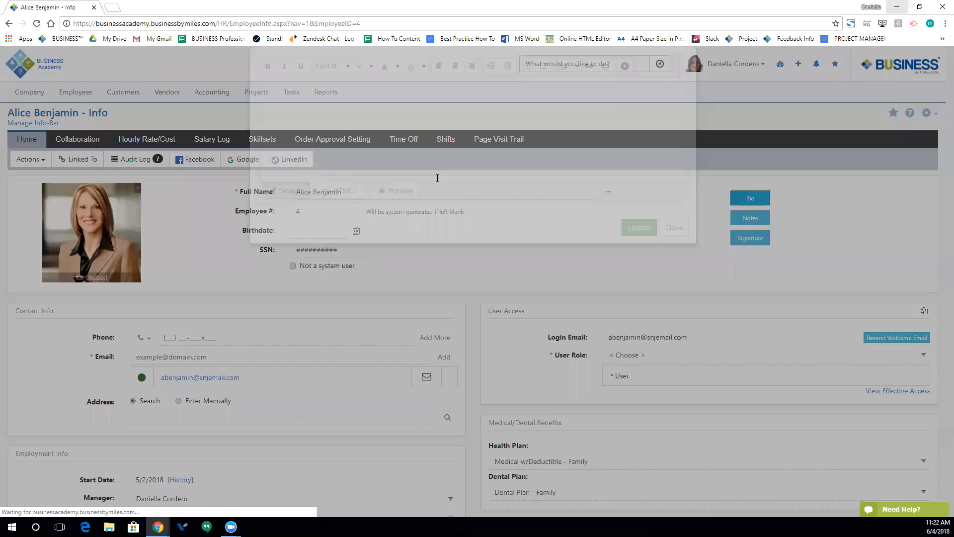
click(680, 272)
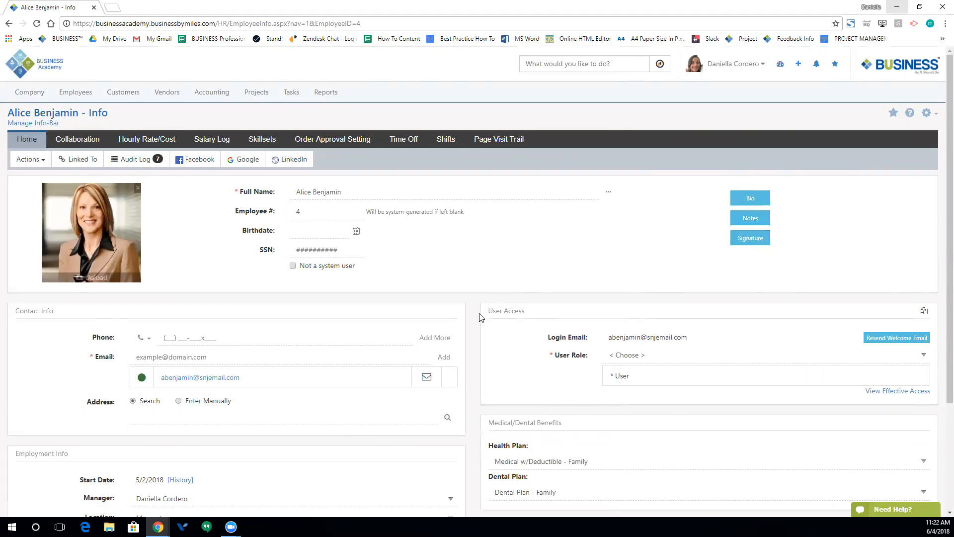
- Check phone types without changing them, then view the Start Date history showing 05/02/2018
scroll(480, 316, down, 3)
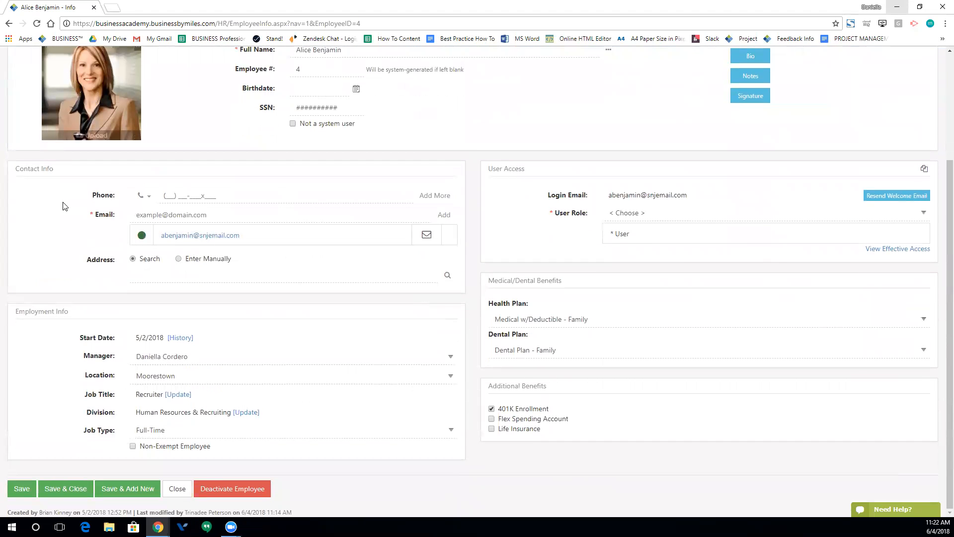
click(144, 196)
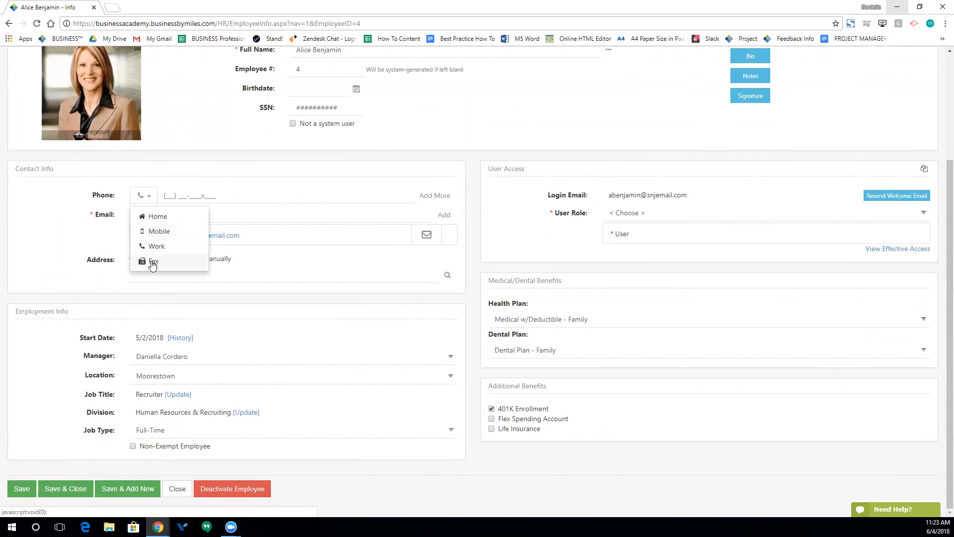
click(74, 234)
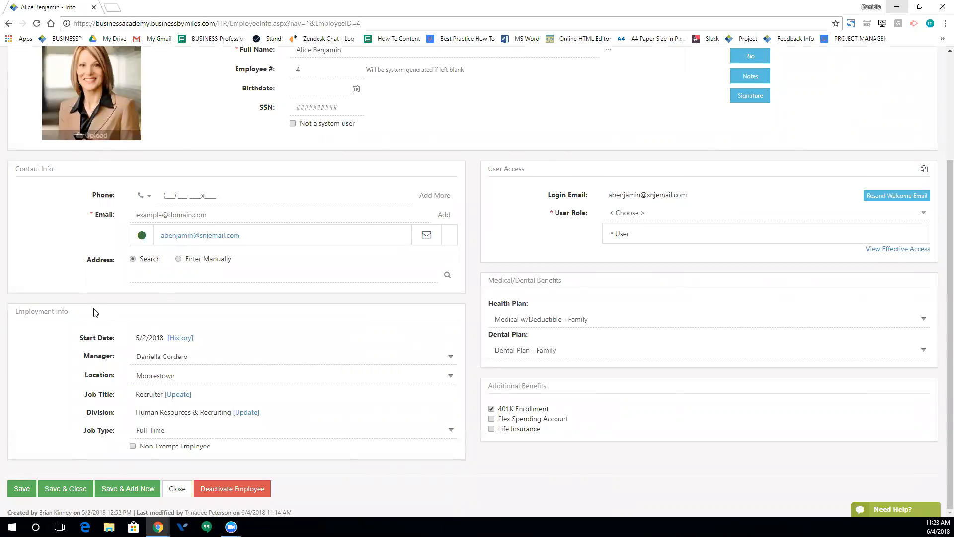
click(180, 338)
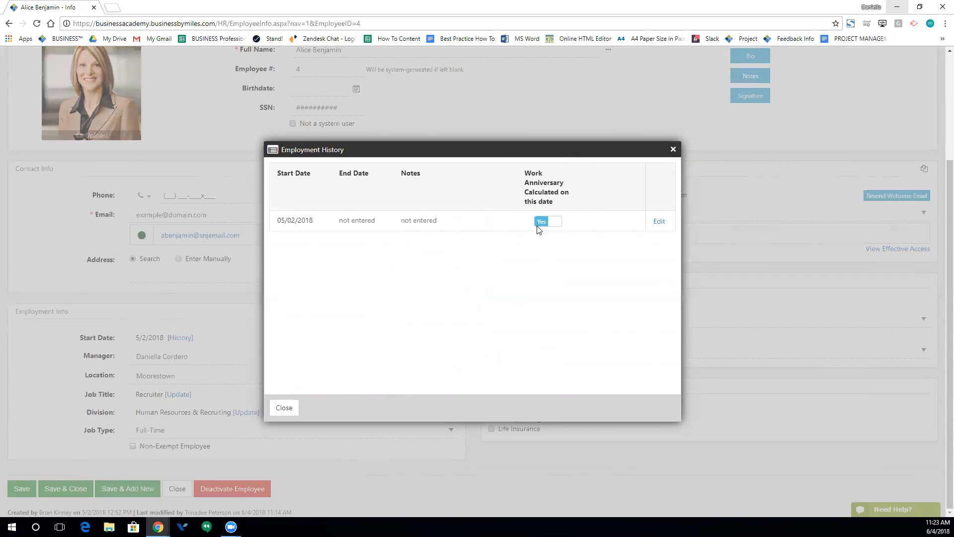
- Close Employment History and leave the Job Type set to Full-Time
click(276, 409)
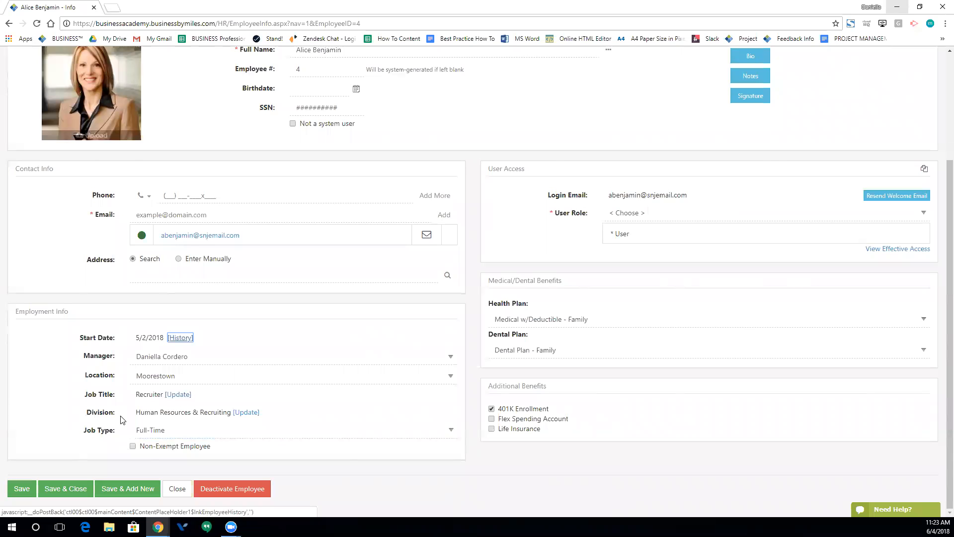
click(198, 434)
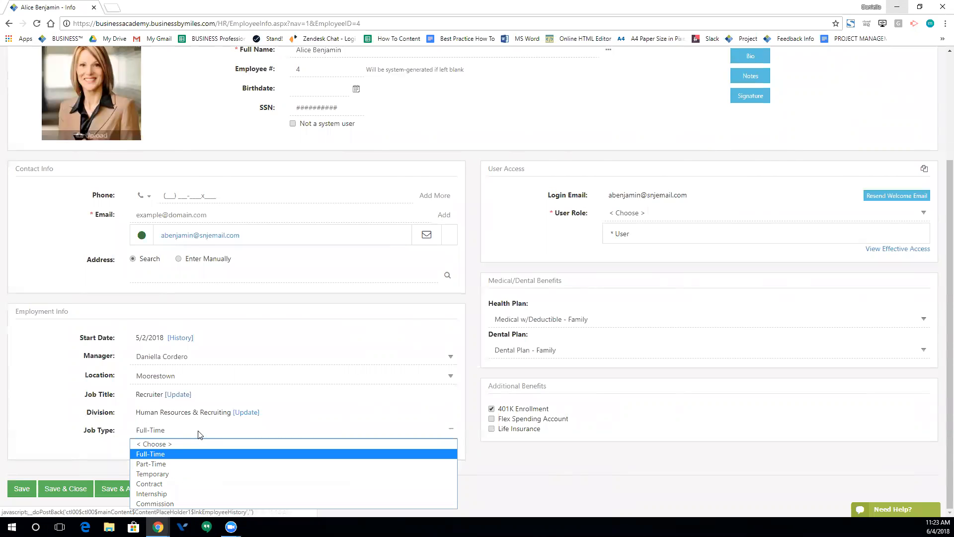
click(120, 440)
click(172, 435)
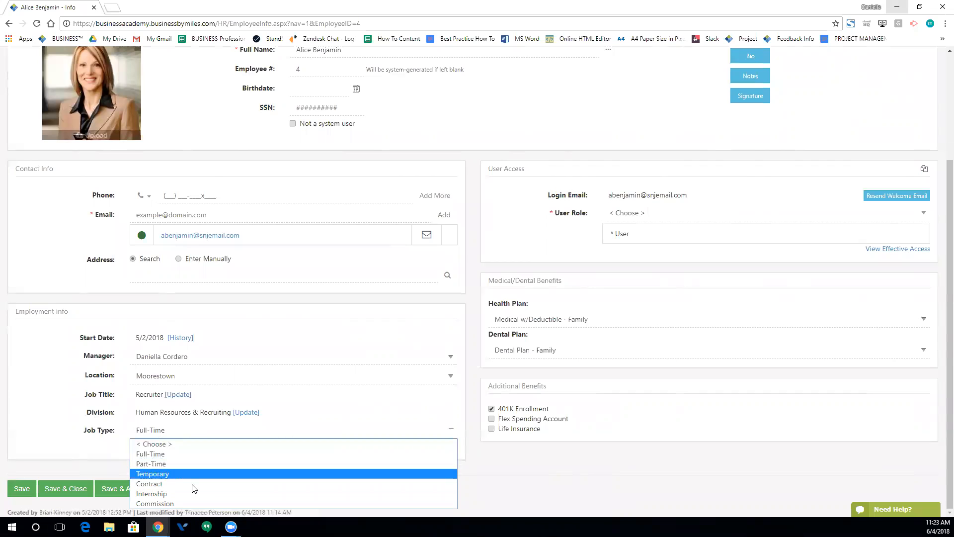
click(101, 439)
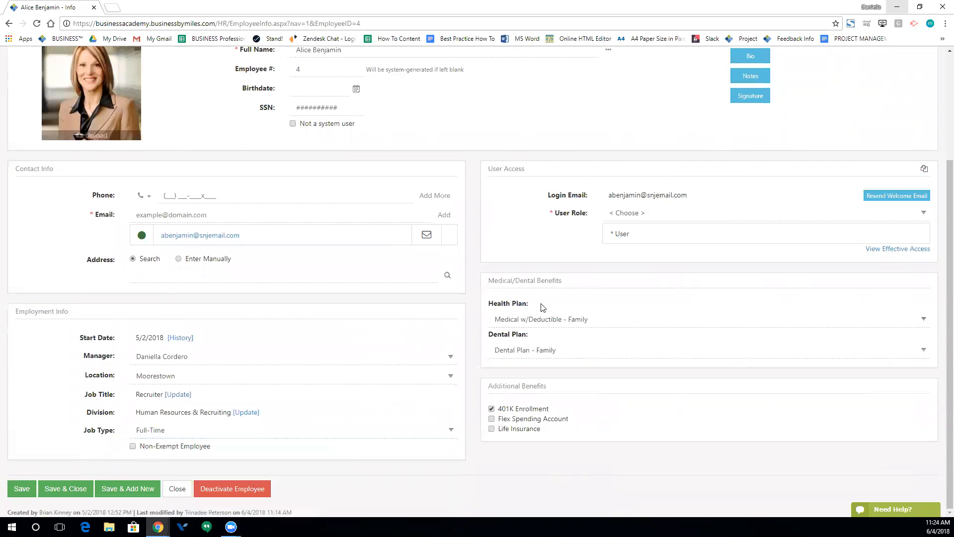
click(616, 324)
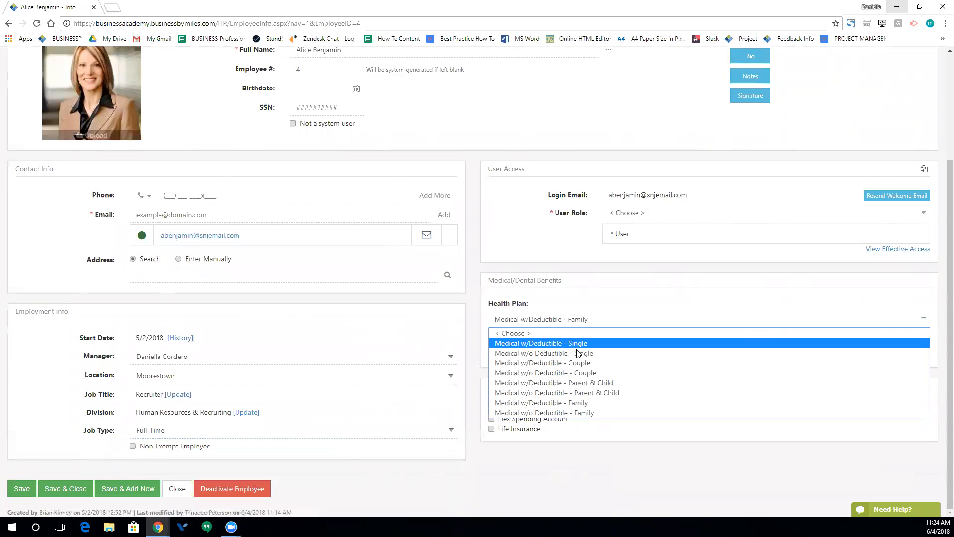
click(482, 320)
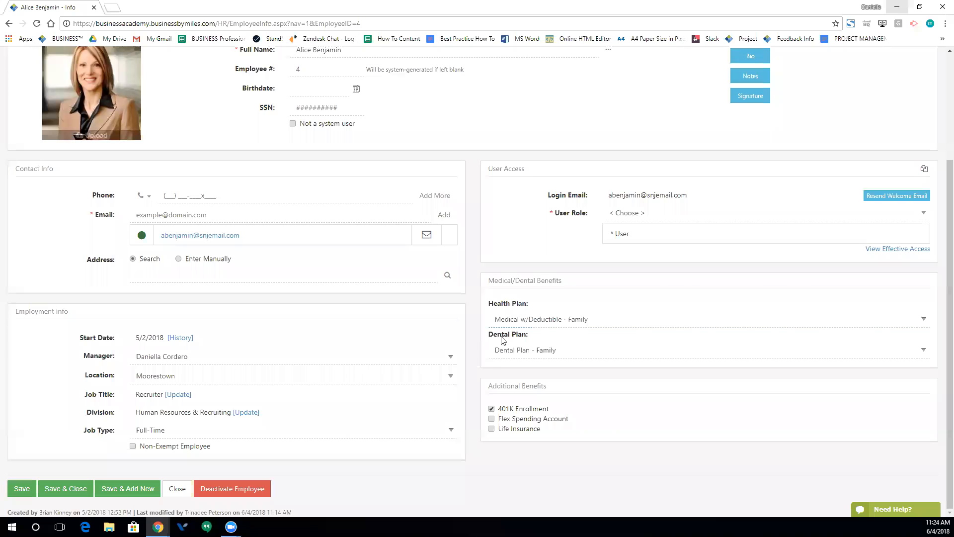
click(620, 351)
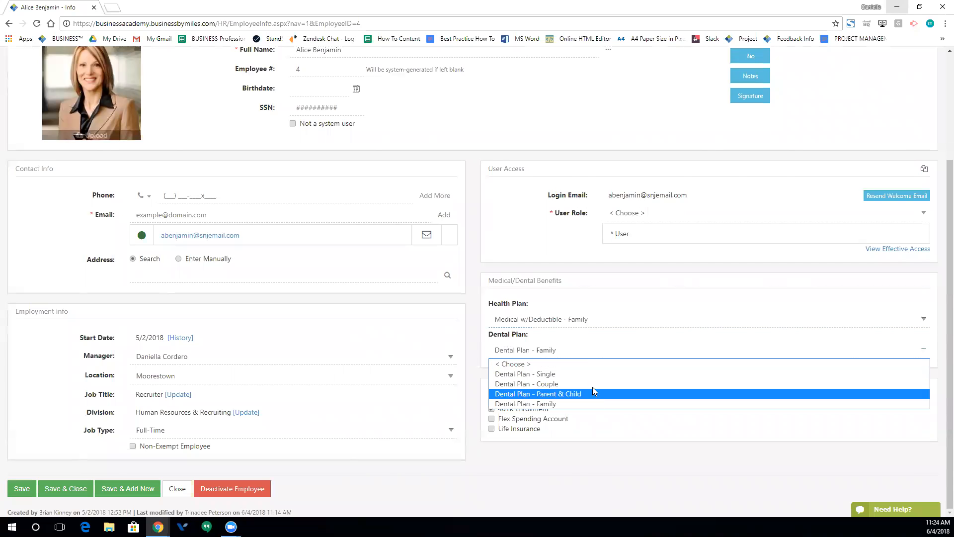
click(477, 364)
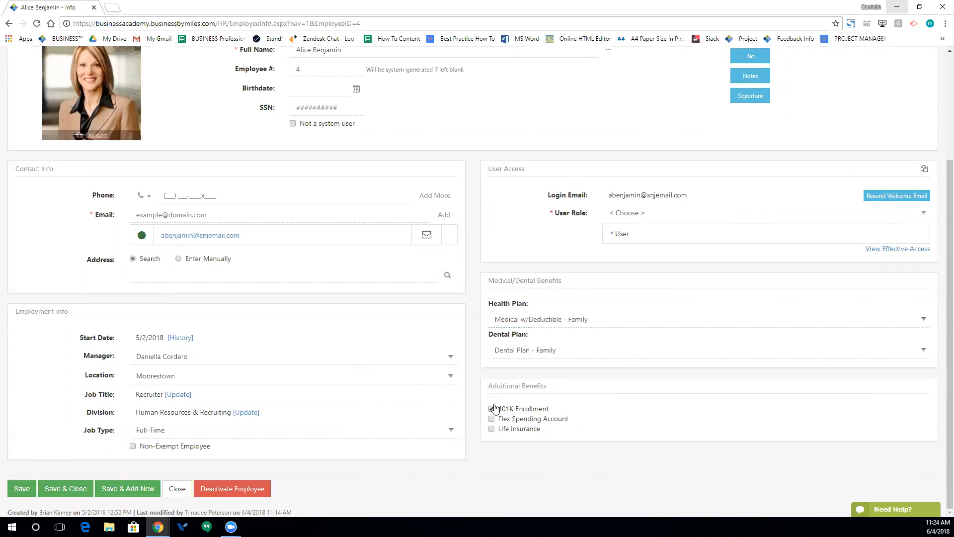
scroll(493, 407, up, 2)
scroll(493, 406, up, 2)
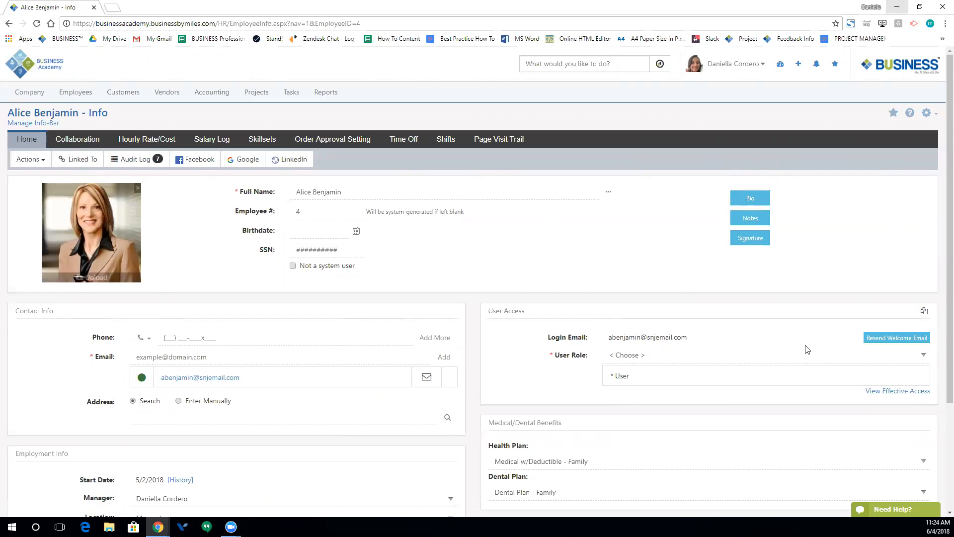
- Resend the welcome e-mail to the employee's login address from User Access
click(898, 339)
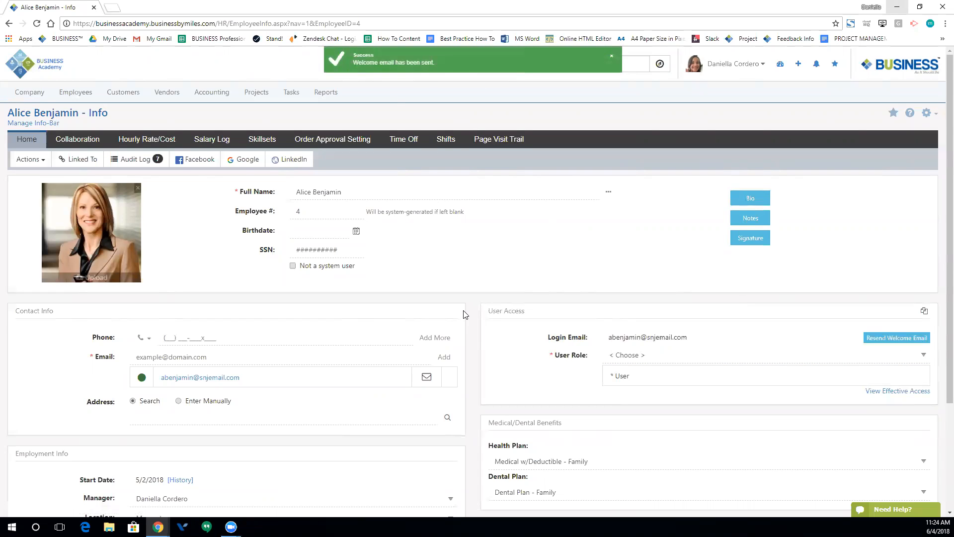
scroll(463, 314, down, 3)
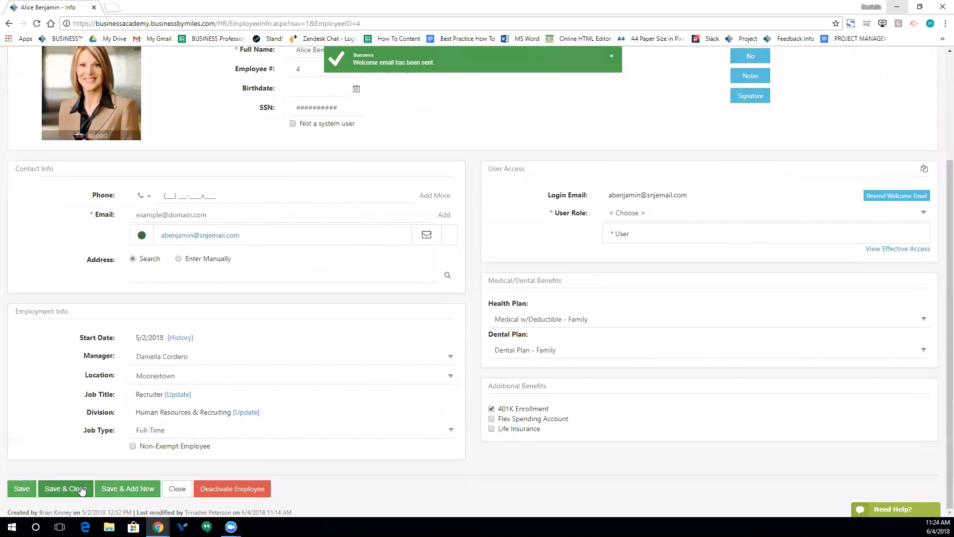
click(214, 492)
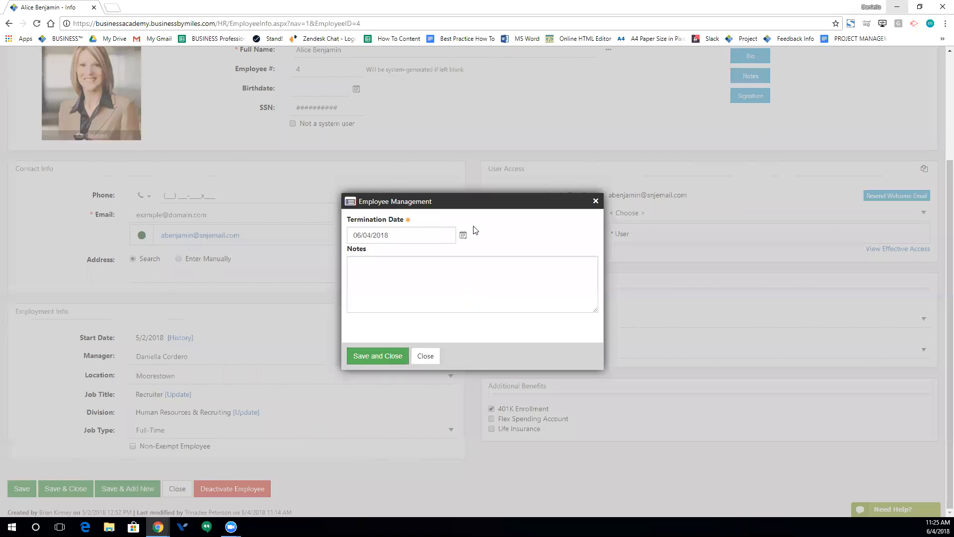
triple_click(402, 237)
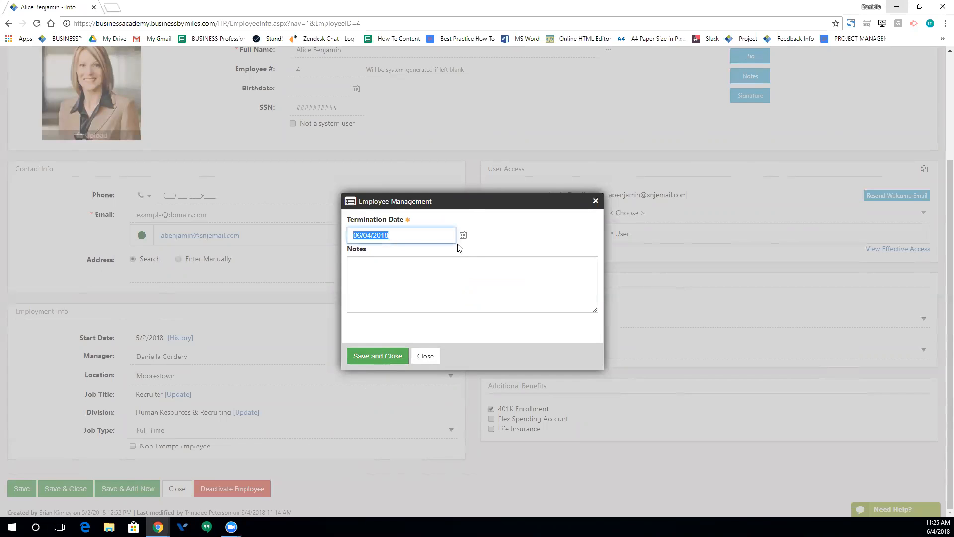
click(394, 275)
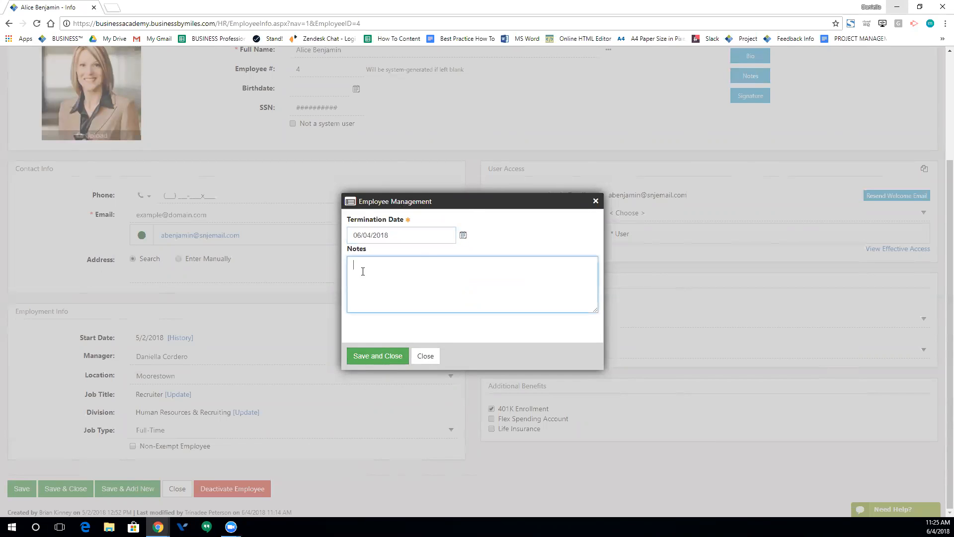
click(426, 356)
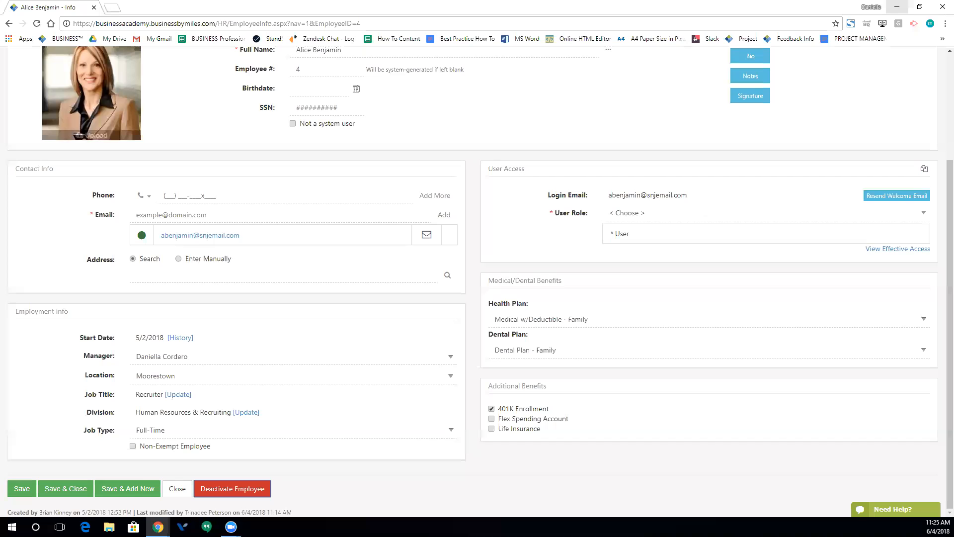
scroll(268, 440, up, 3)
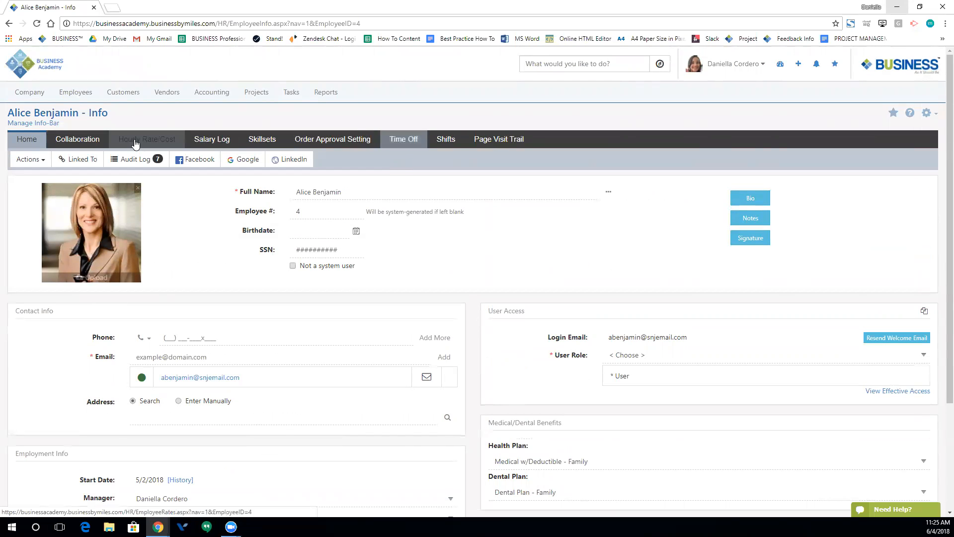
- Search the site for 'time off' to list the Navigator's time-off pages
click(567, 65)
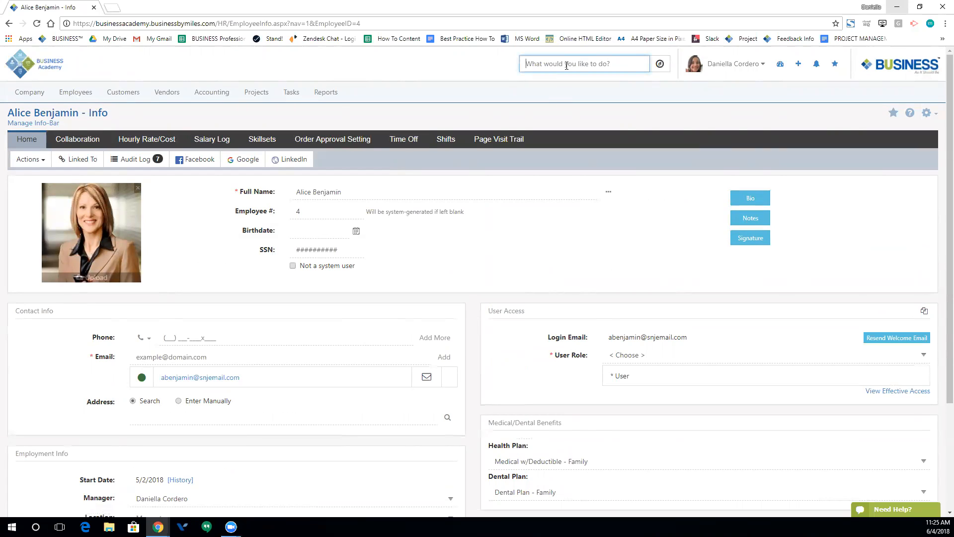
text(time off)
key(Return)
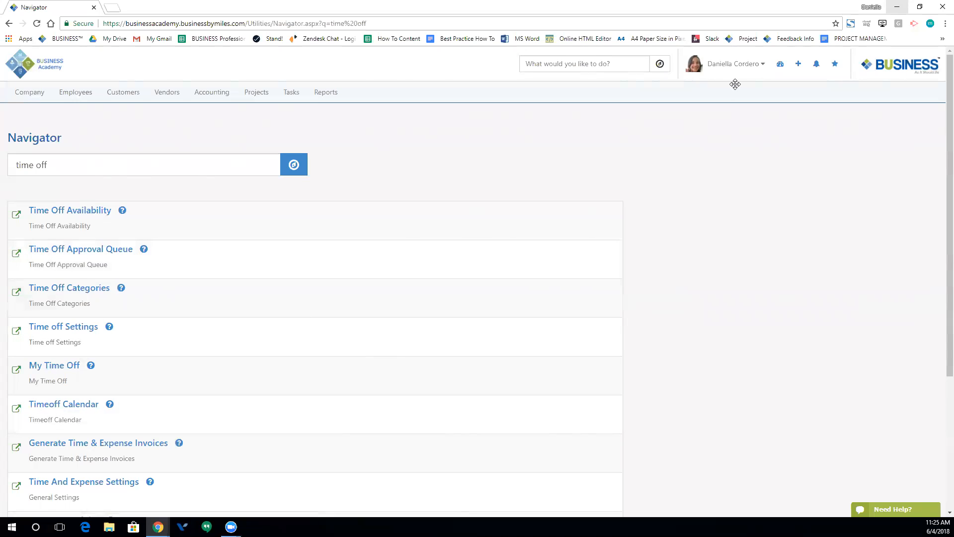
- Go to My Time Off from the user menu to view the 6.67-hour PTO balance
click(762, 69)
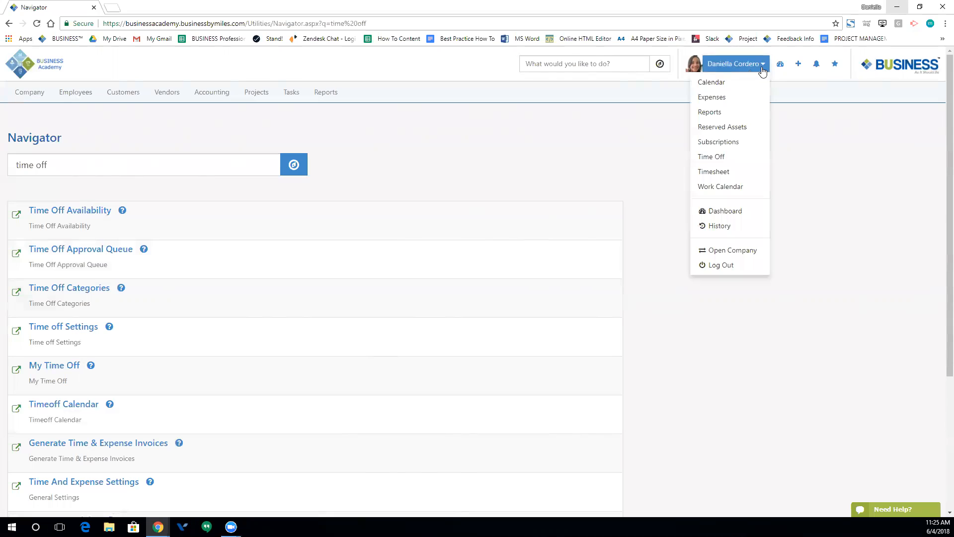
click(723, 158)
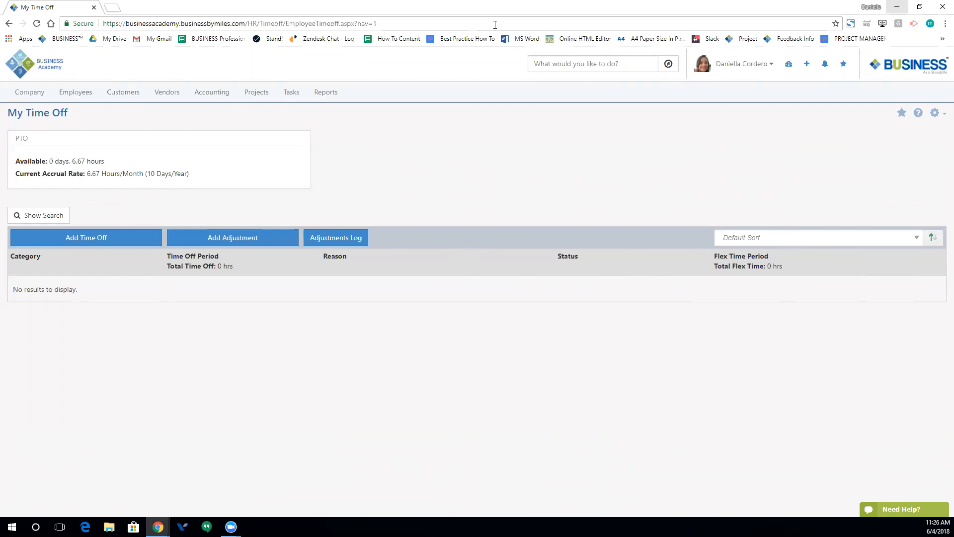
- Search the Navigator for 'time off' as two words
click(535, 60)
text(time-off)
key(Return)
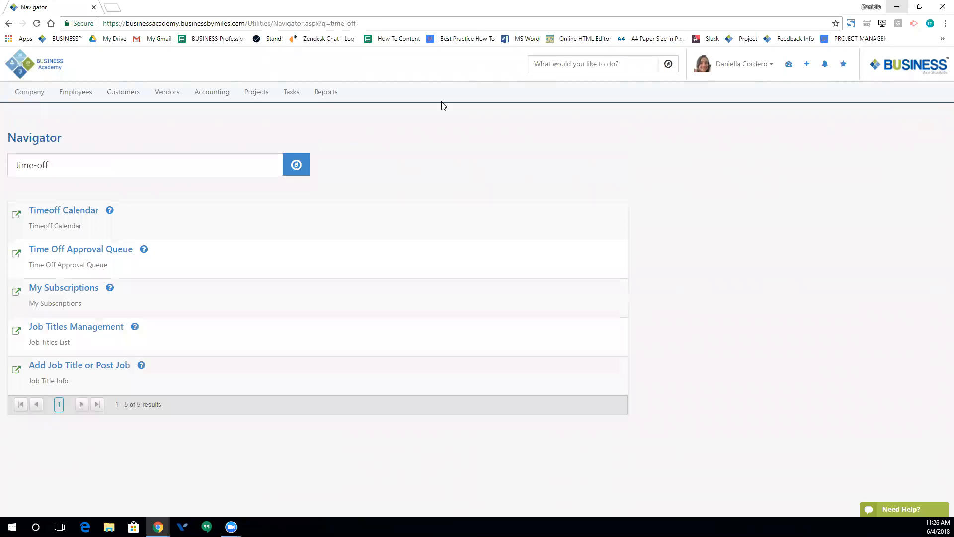
click(92, 165)
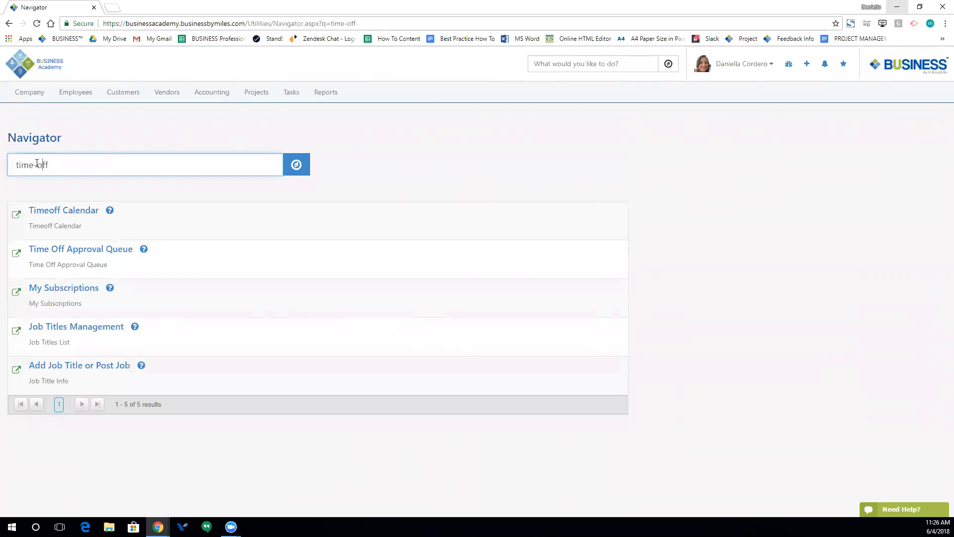
click(37, 164)
key(BackSpace)
key(Return)
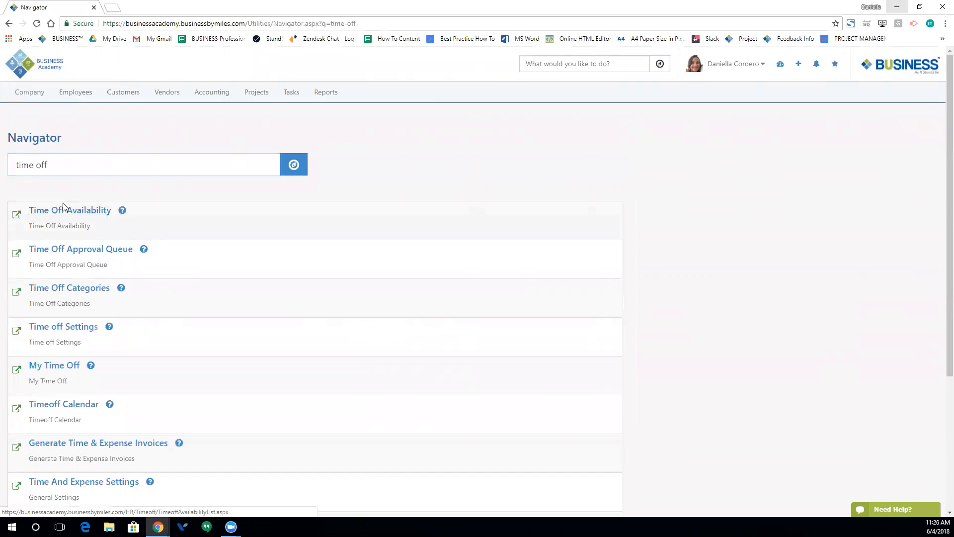
- View Time off Availability under Time Off Categories: year 1 10 PTO/2 sick, year 2 11/3
click(57, 293)
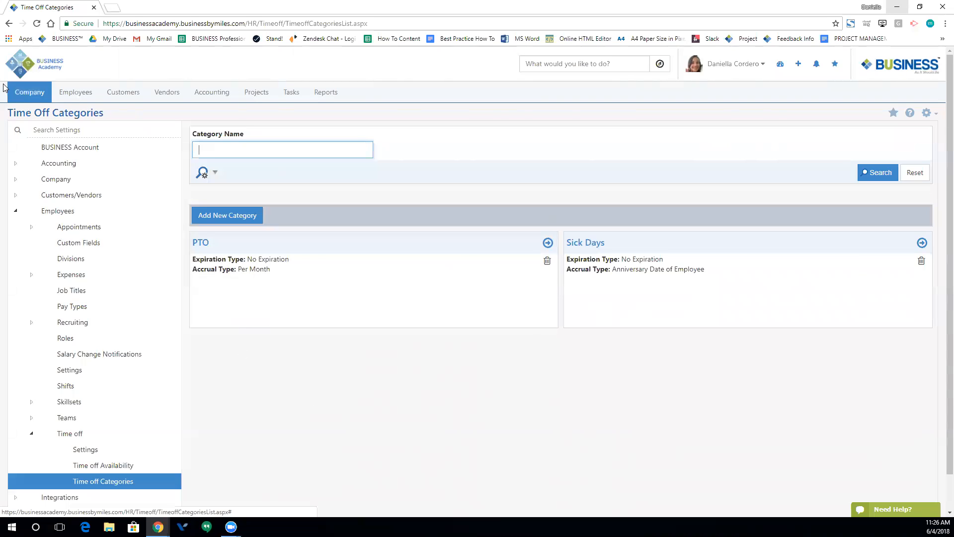
click(81, 465)
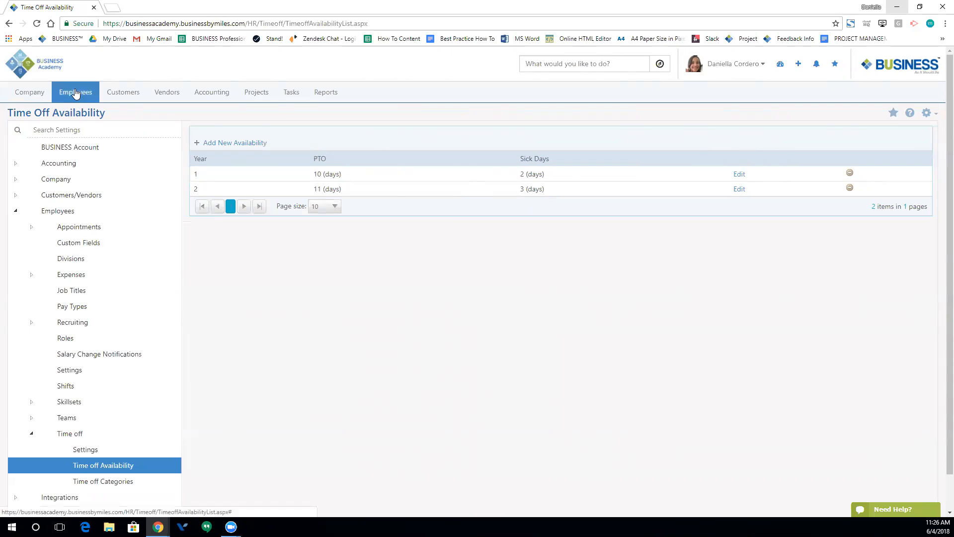
click(733, 64)
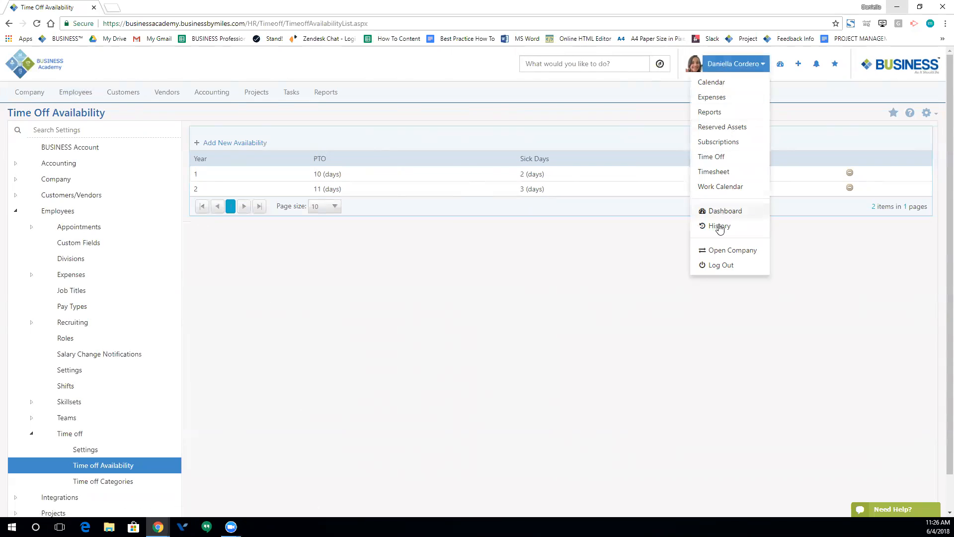
- Start a new time-off request from My Time Off, keeping the default employee and the PTO category
click(714, 157)
click(70, 238)
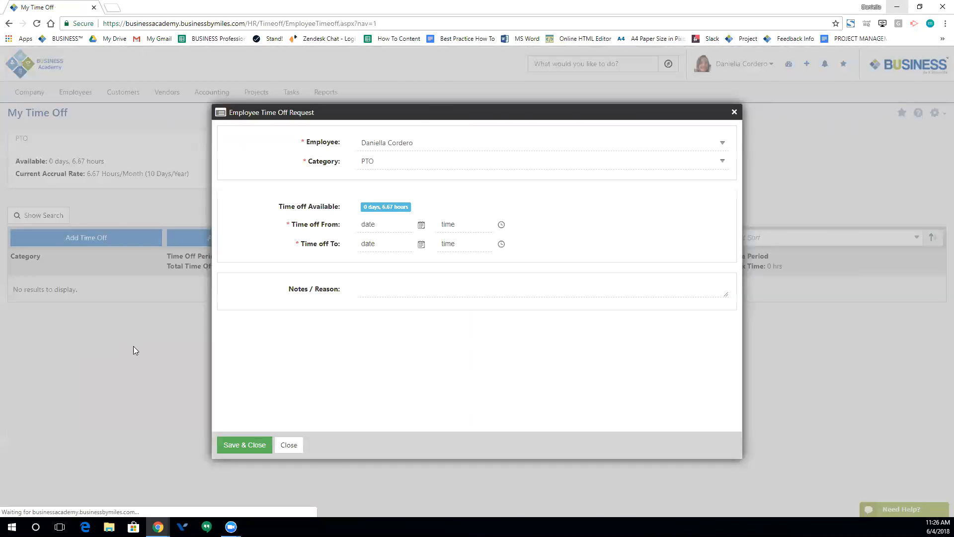
click(454, 144)
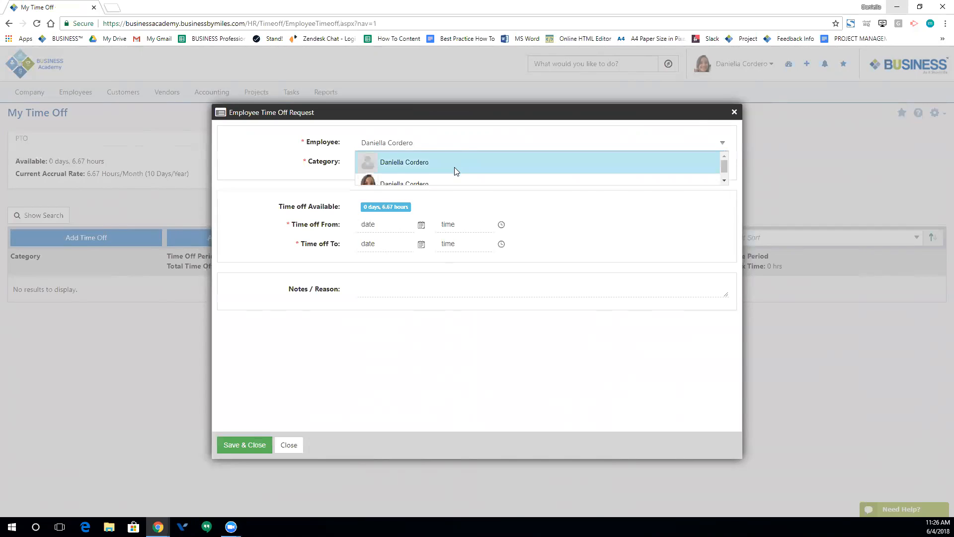
scroll(448, 172, down, 1)
scroll(442, 170, up, 1)
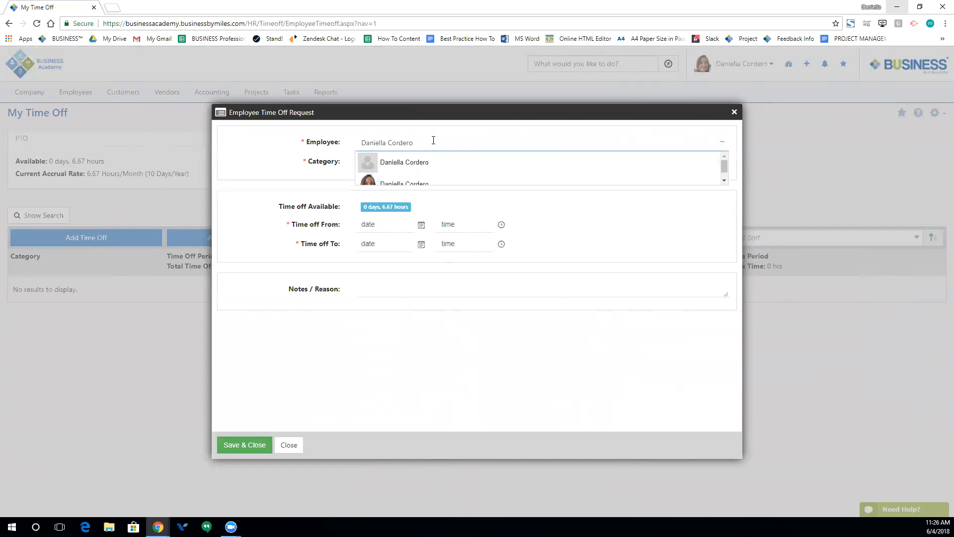
click(325, 163)
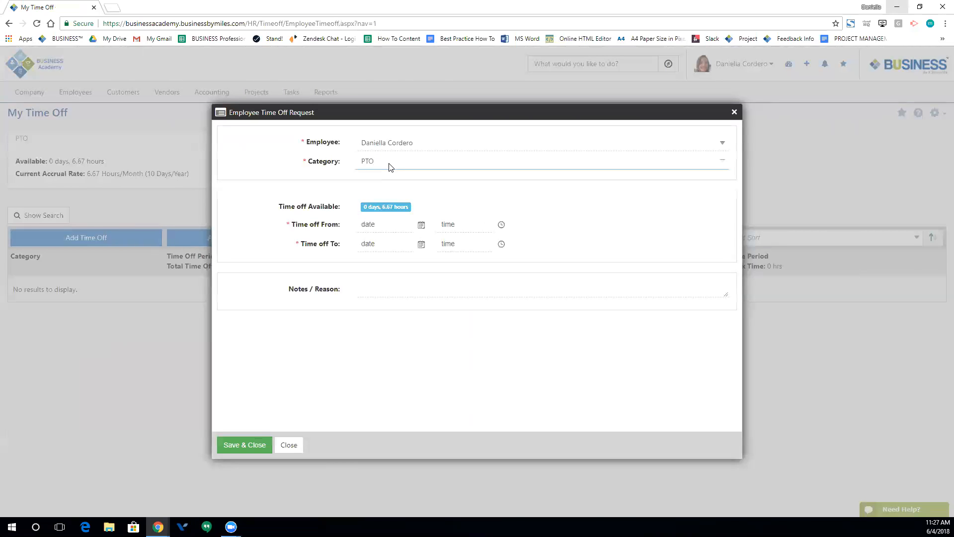
click(391, 167)
click(402, 166)
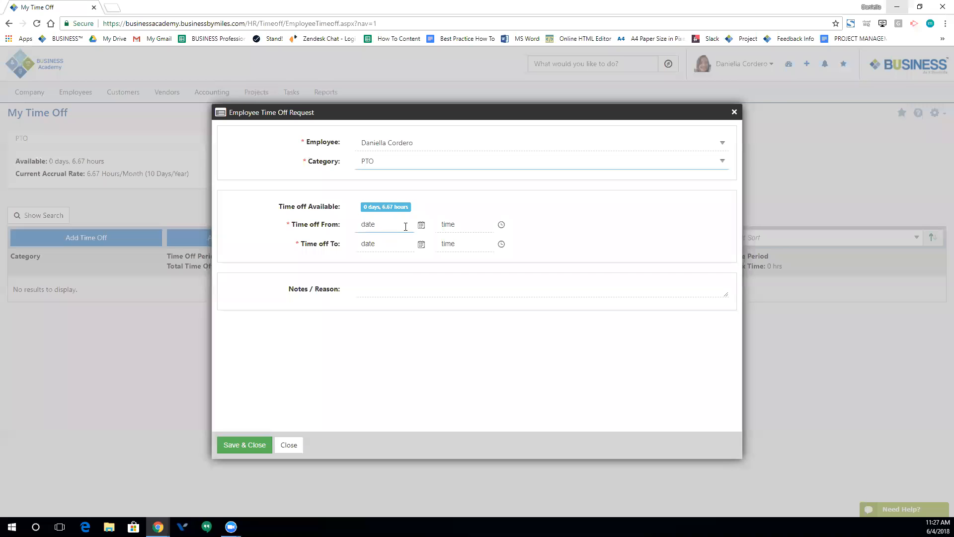
- Set the request date to 06/04/2018 with an 8:00 AM start time
click(421, 225)
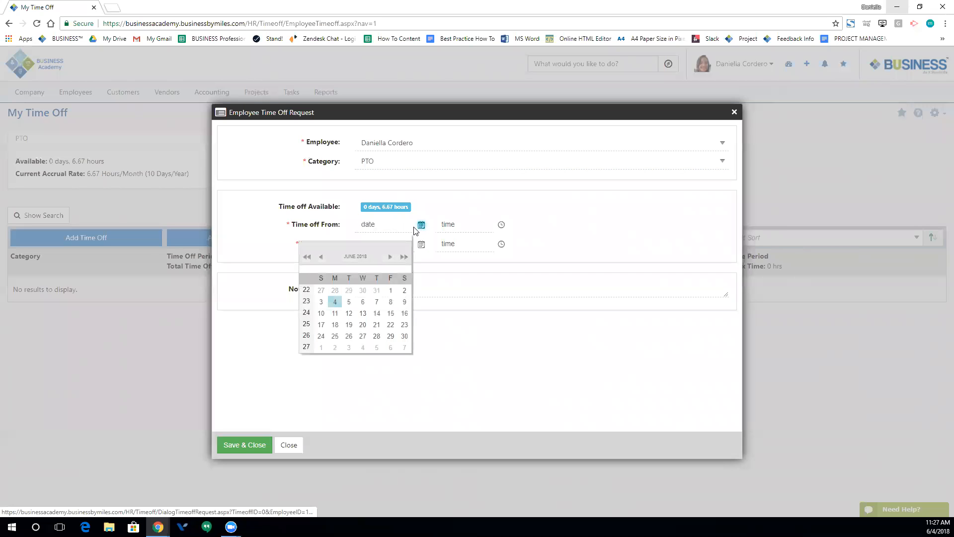
click(335, 301)
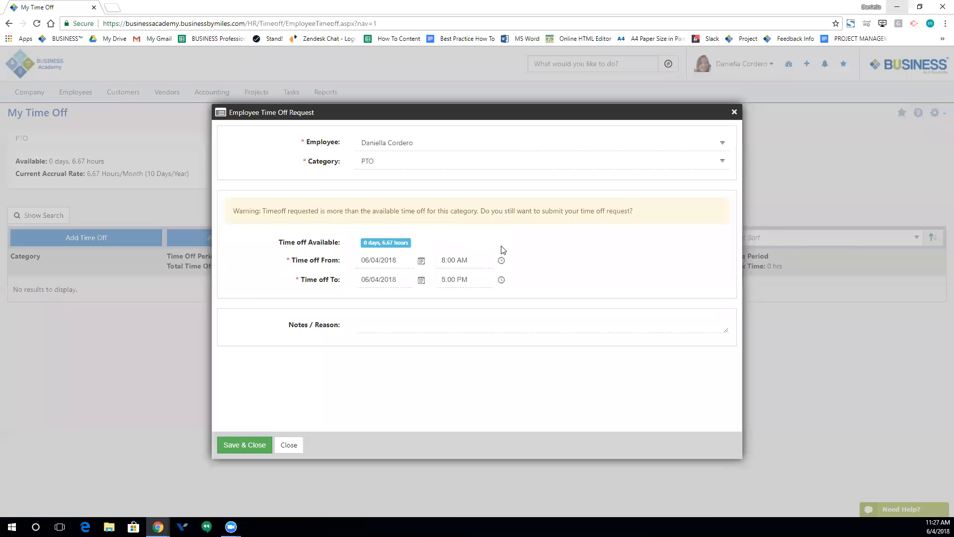
click(502, 260)
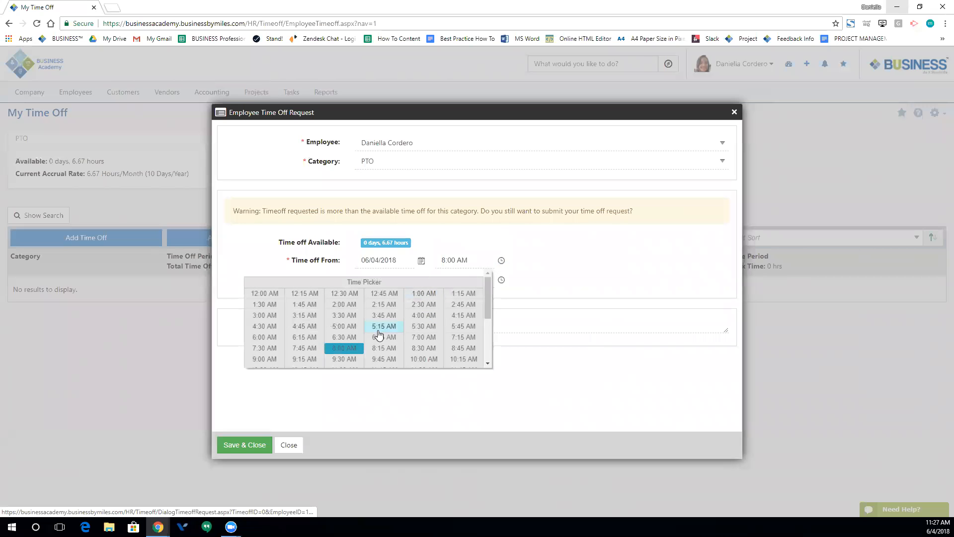
scroll(421, 329, down, 3)
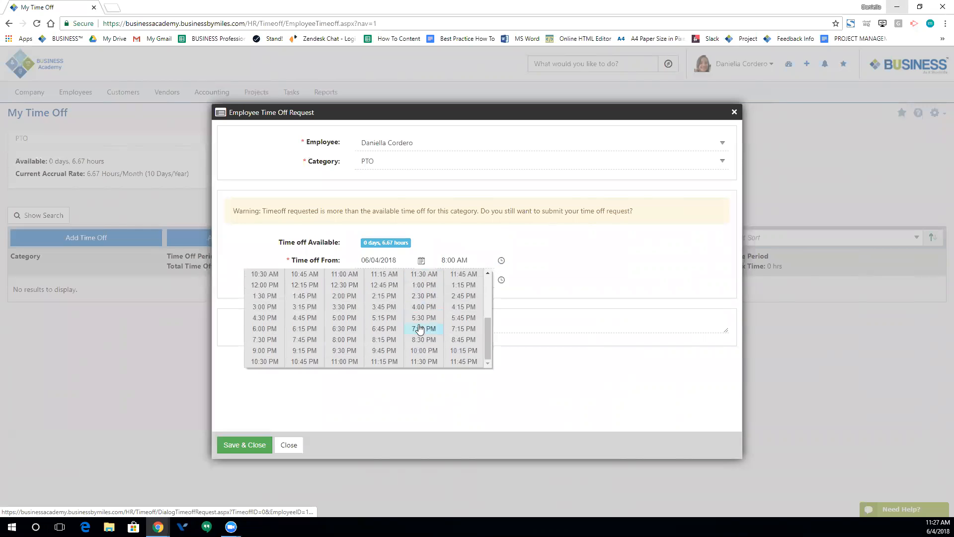
click(274, 309)
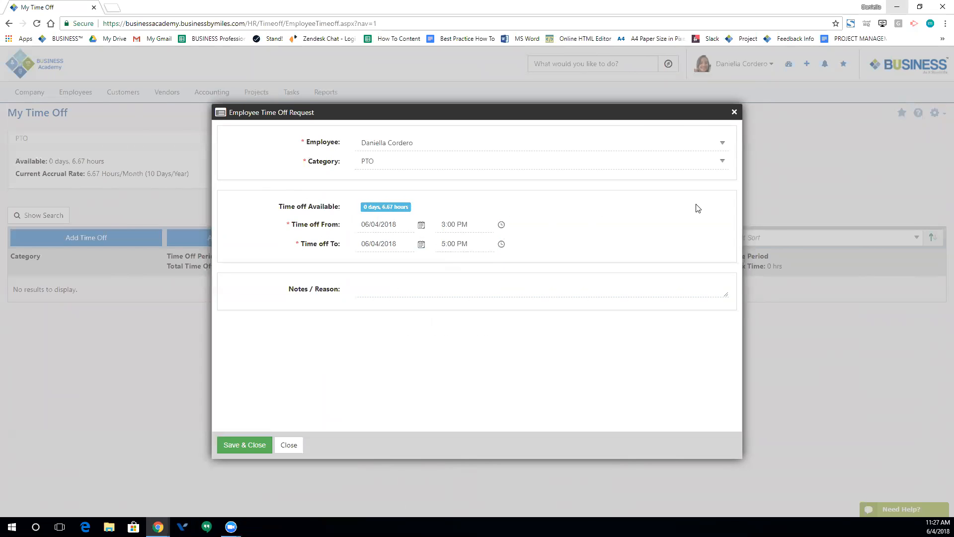
click(500, 226)
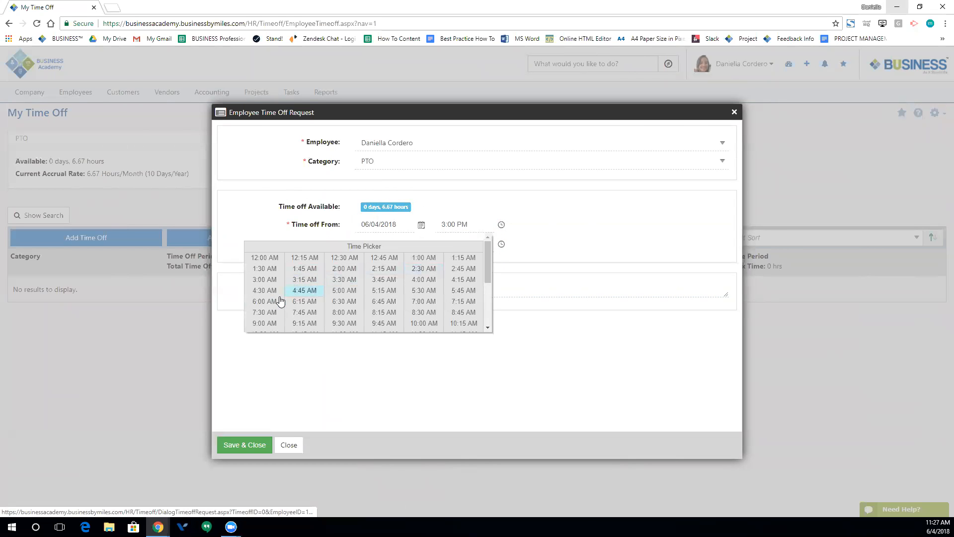
click(346, 314)
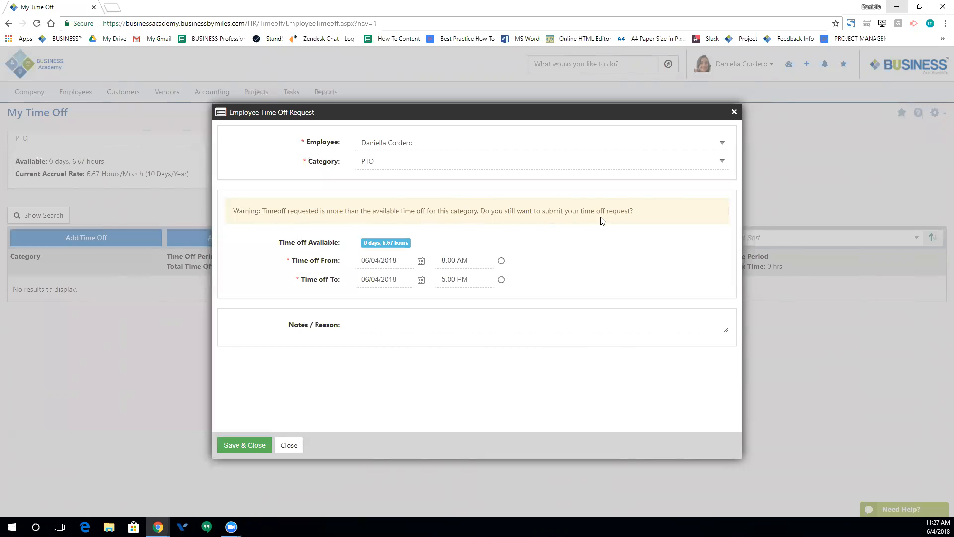
- Change the start time to 3:00 PM, give reason 'Doctors Visit', and save the request
click(505, 323)
click(358, 361)
click(500, 260)
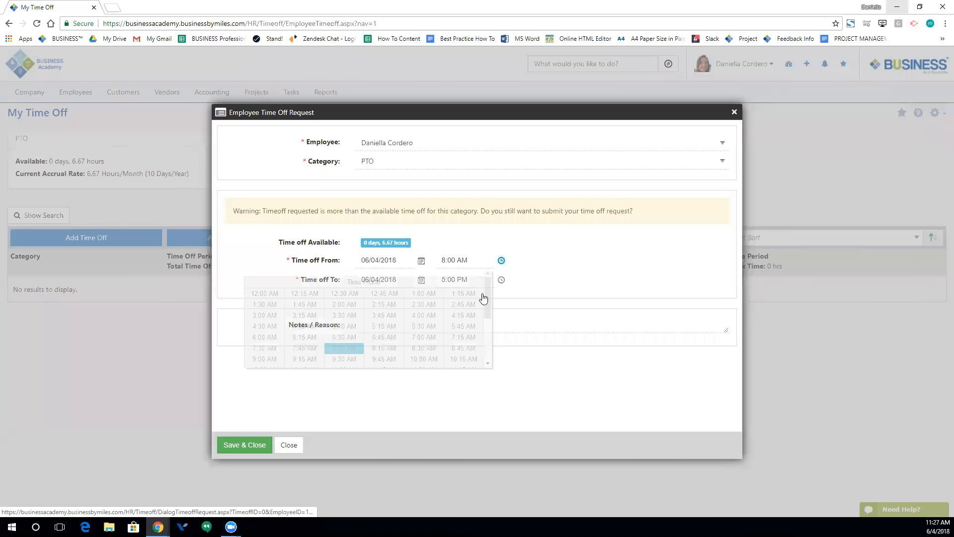
scroll(396, 335, down, 1)
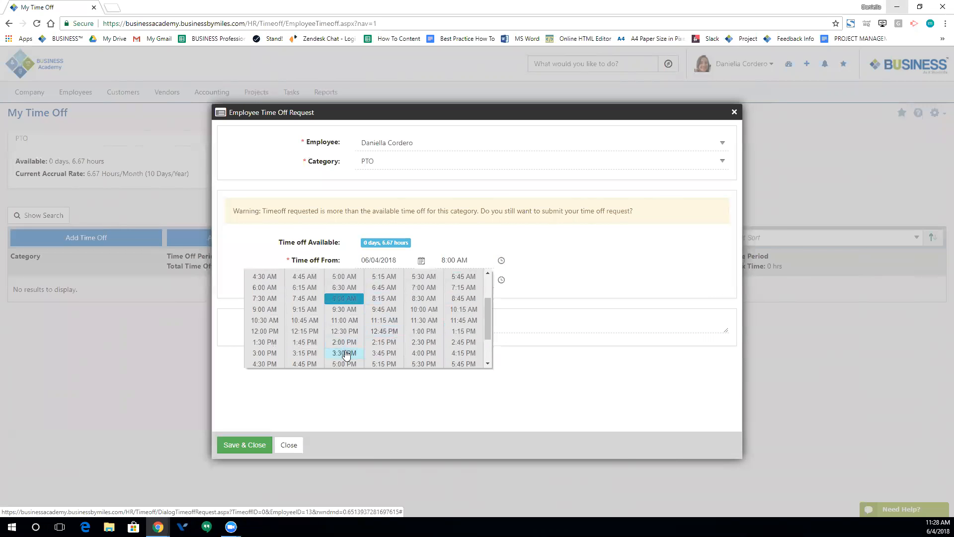
click(264, 353)
click(365, 292)
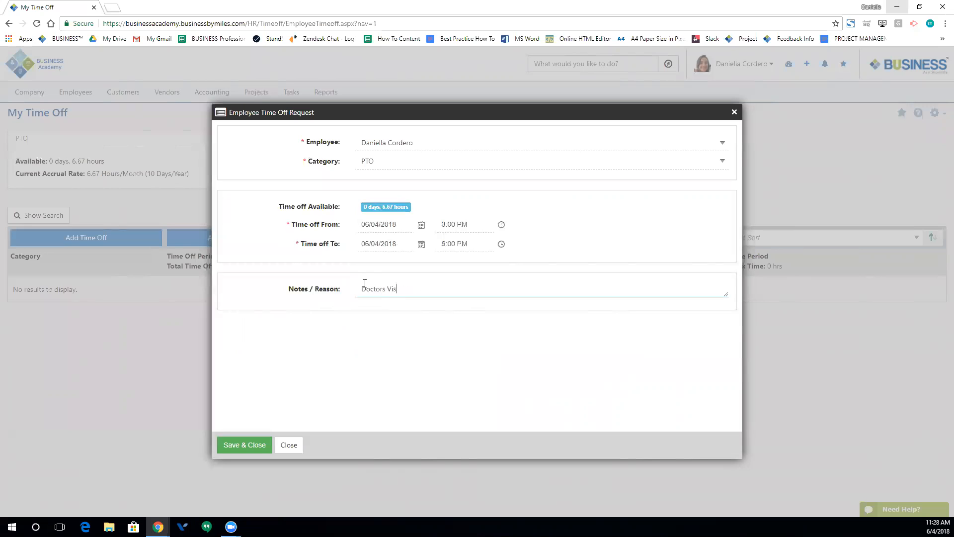
click(232, 445)
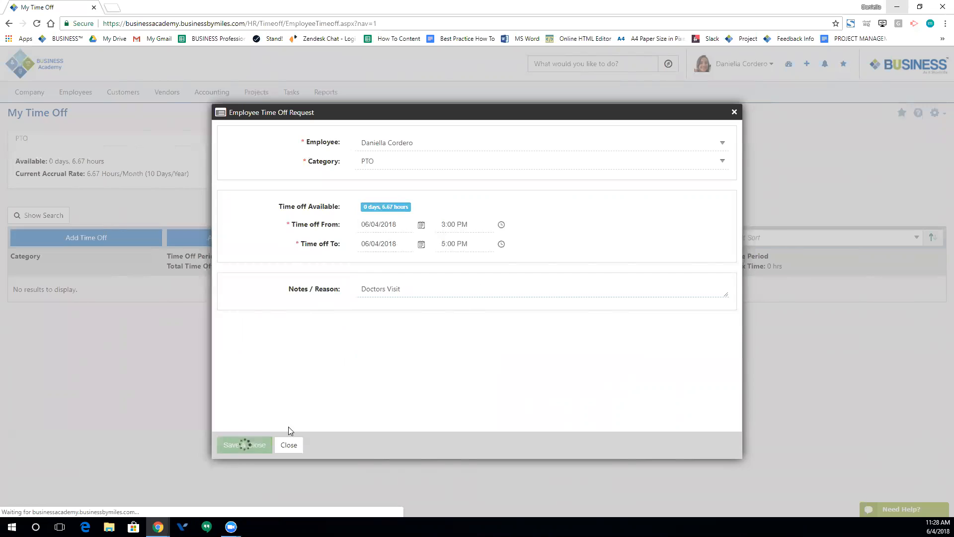
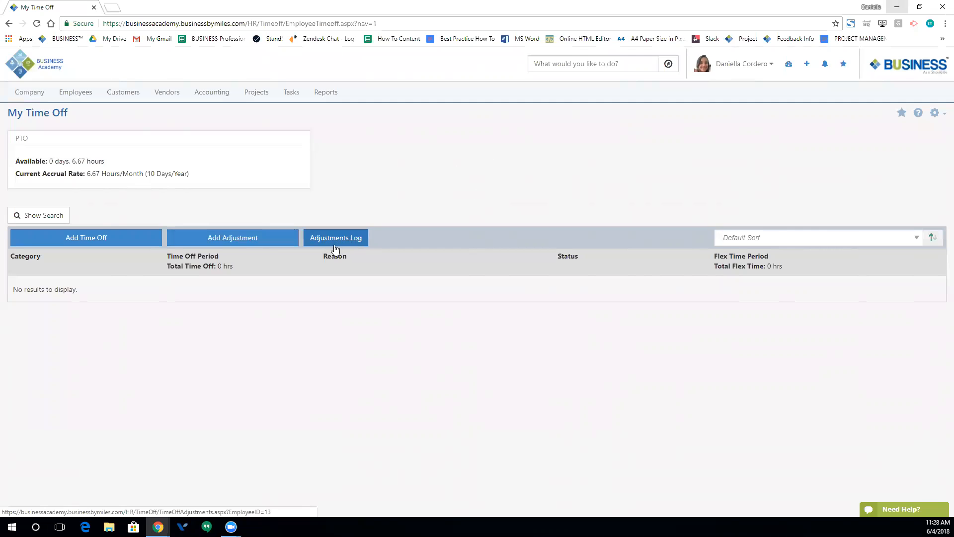
- Add a 2-hour PTO adjustment with a note that the doctor visit is cancelled, and save it
click(238, 239)
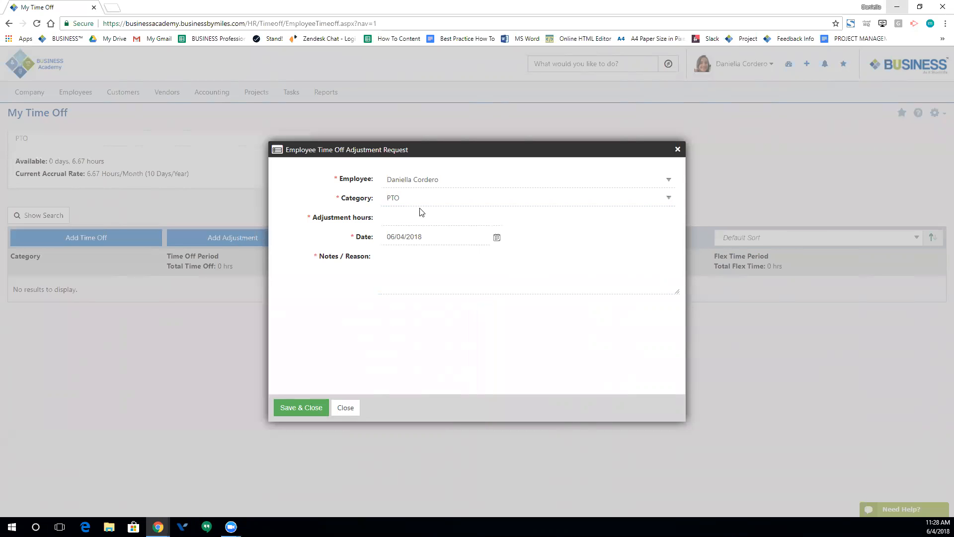
click(407, 216)
click(444, 293)
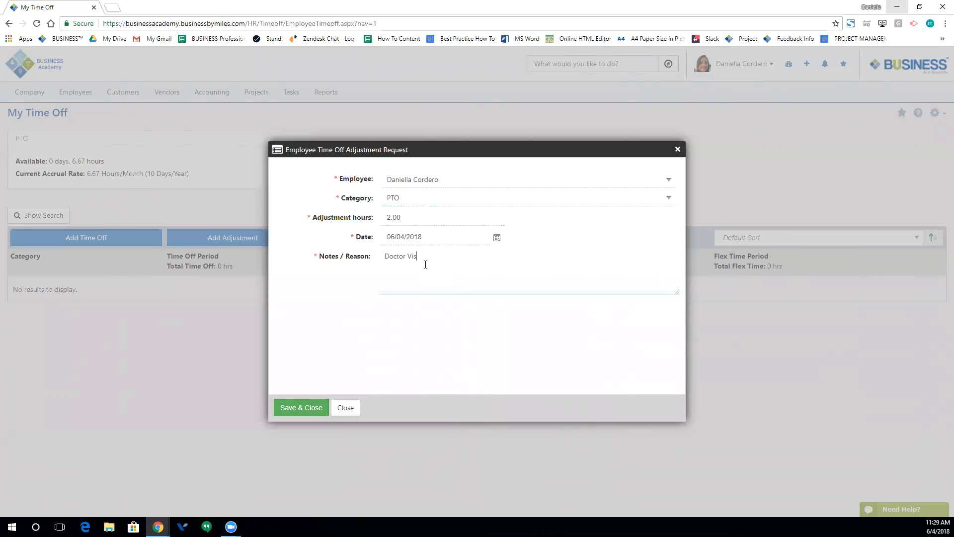
text(Doctor Visit is cancelled)
click(291, 418)
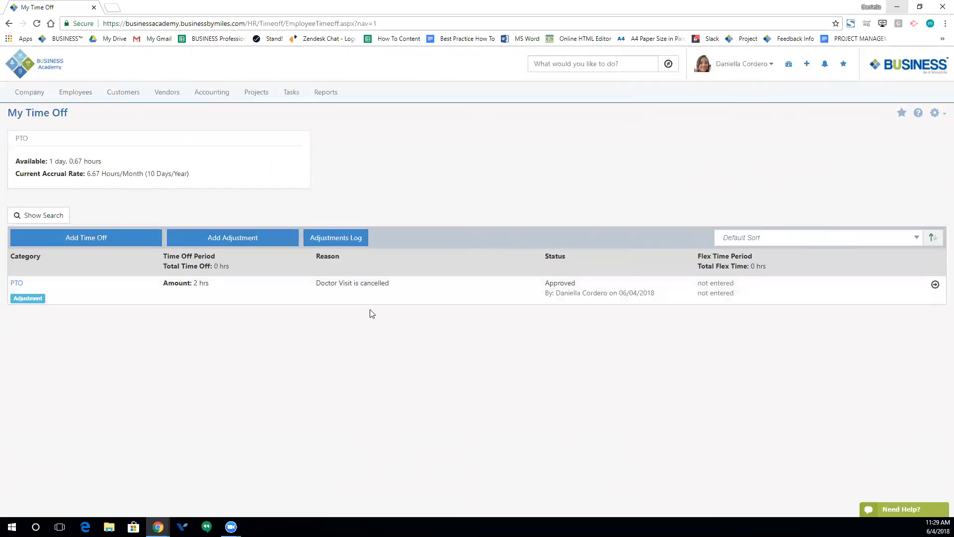
click(556, 65)
- Search 'time off calendar', open the Timeoff Calendar, and review the 6/4/2018 approved time-off entry
text(time off cale)
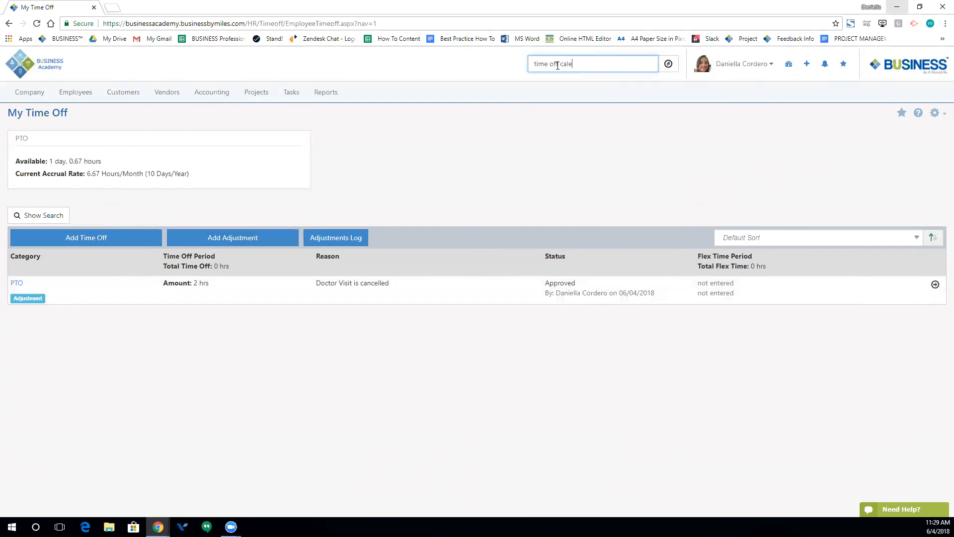
text(ndar)
key(Return)
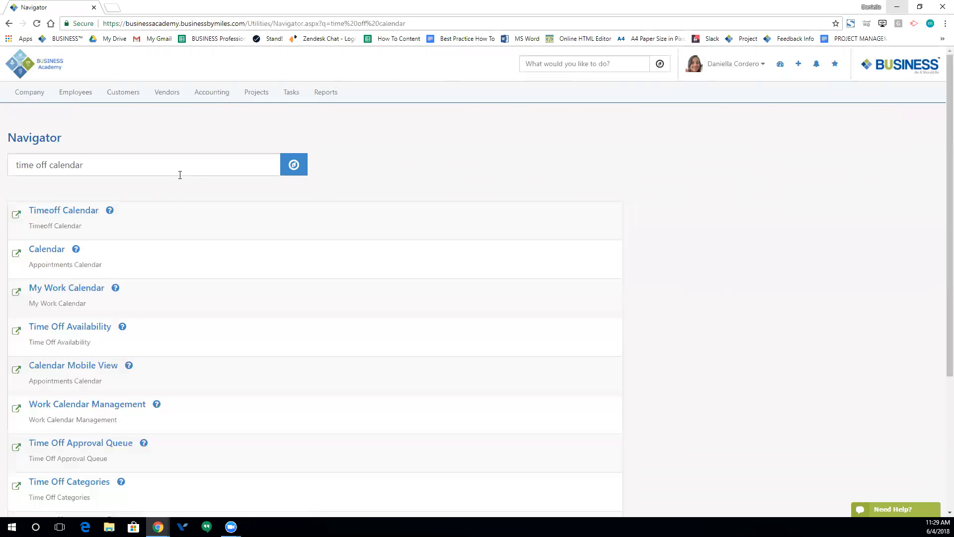
click(88, 209)
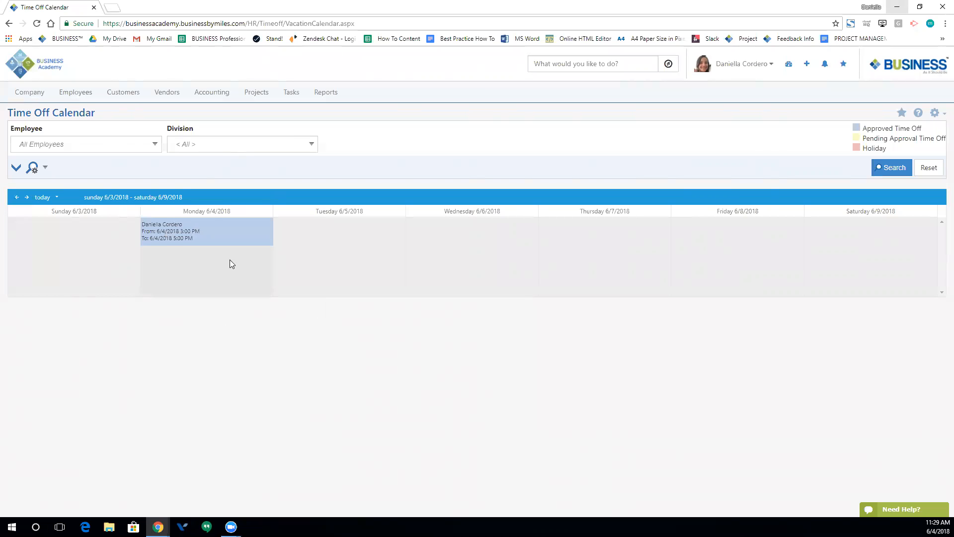
double_click(212, 240)
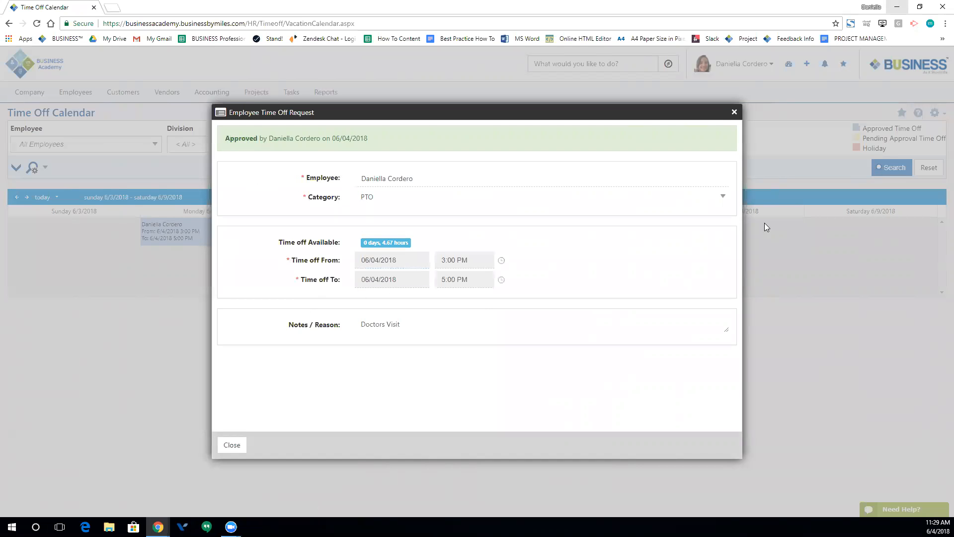
click(733, 114)
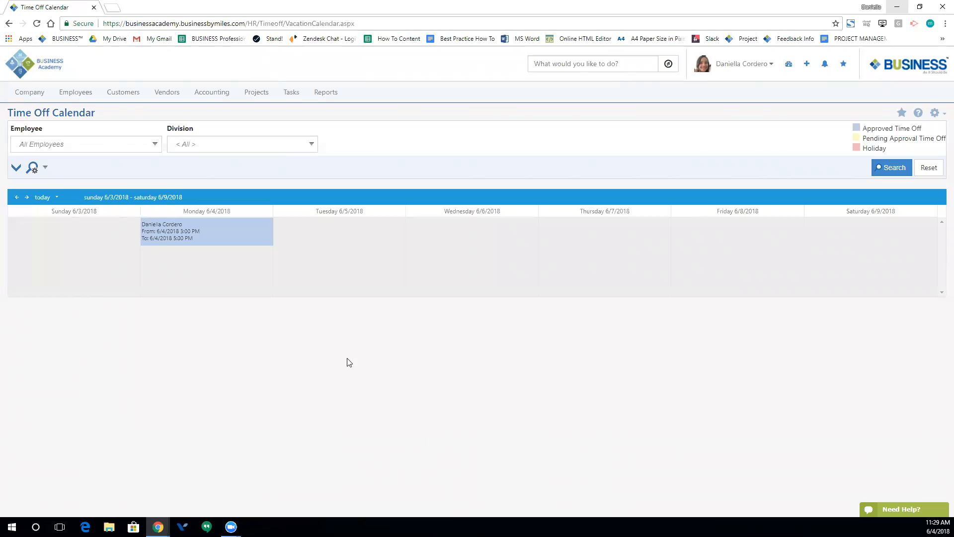
- Start an employee e-mail from Employees > Send Email and open the recipient selection
click(81, 94)
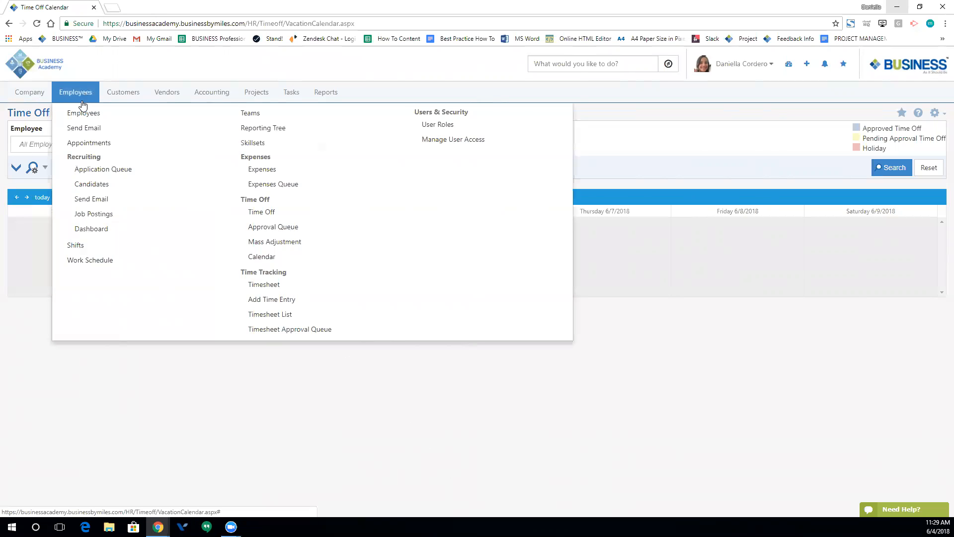
click(85, 130)
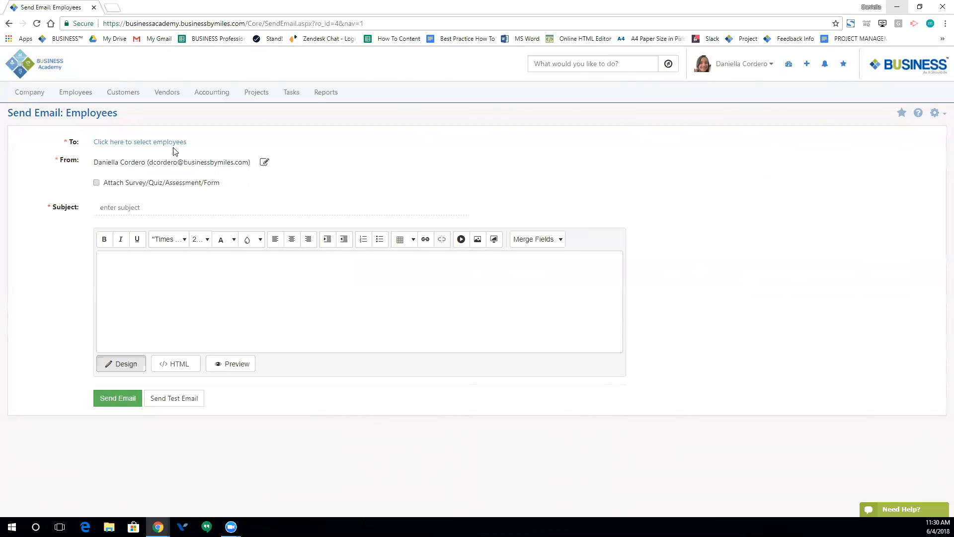
click(157, 144)
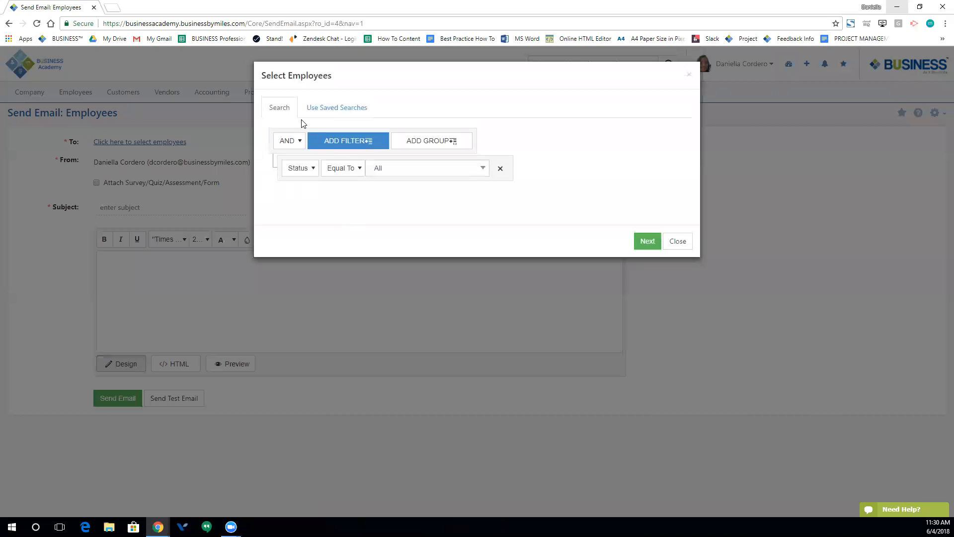
click(351, 112)
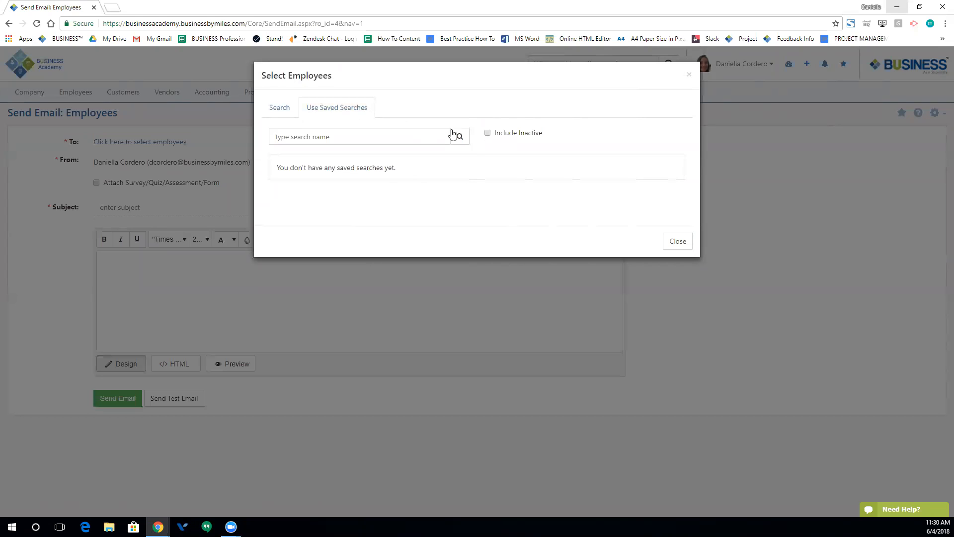
click(280, 111)
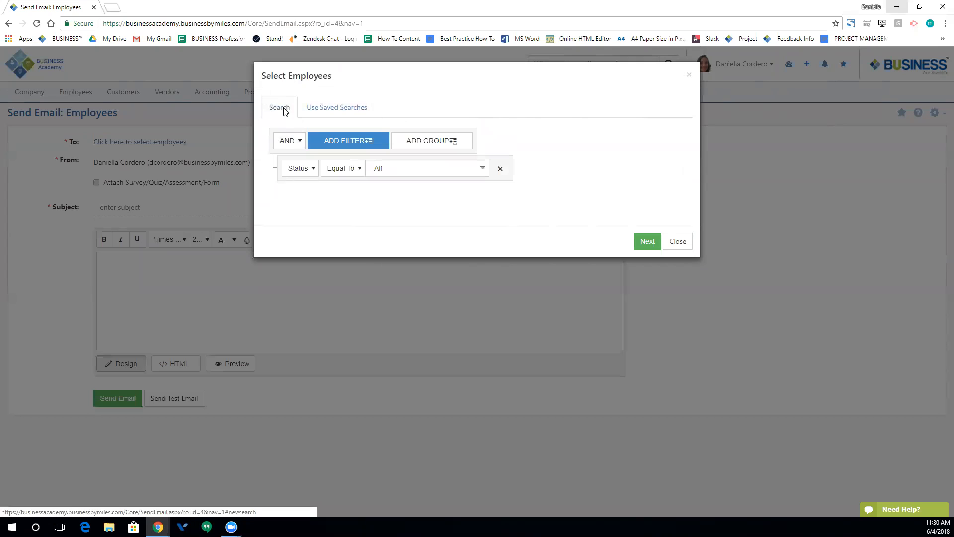
- Filter recipients by Status as of Today equal to Active
click(315, 168)
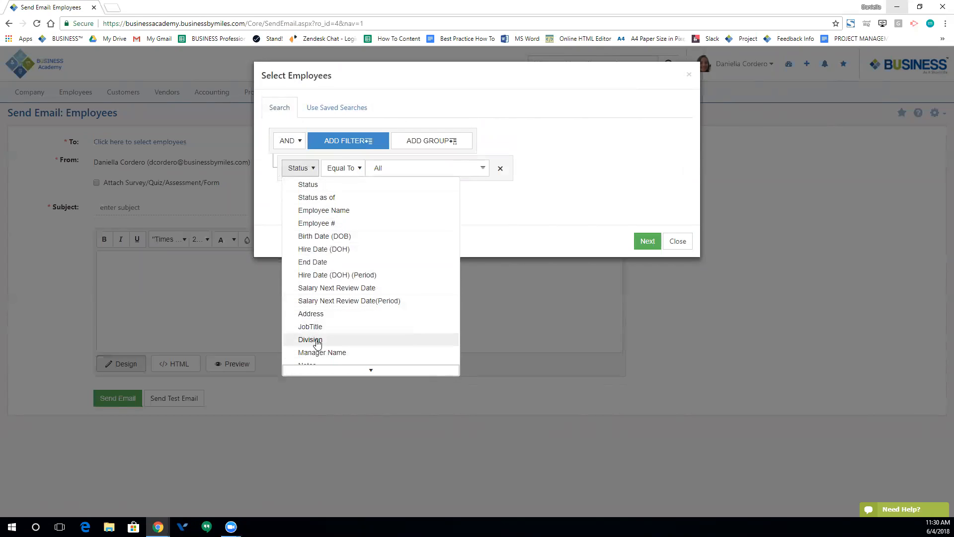
scroll(330, 343, down, 1)
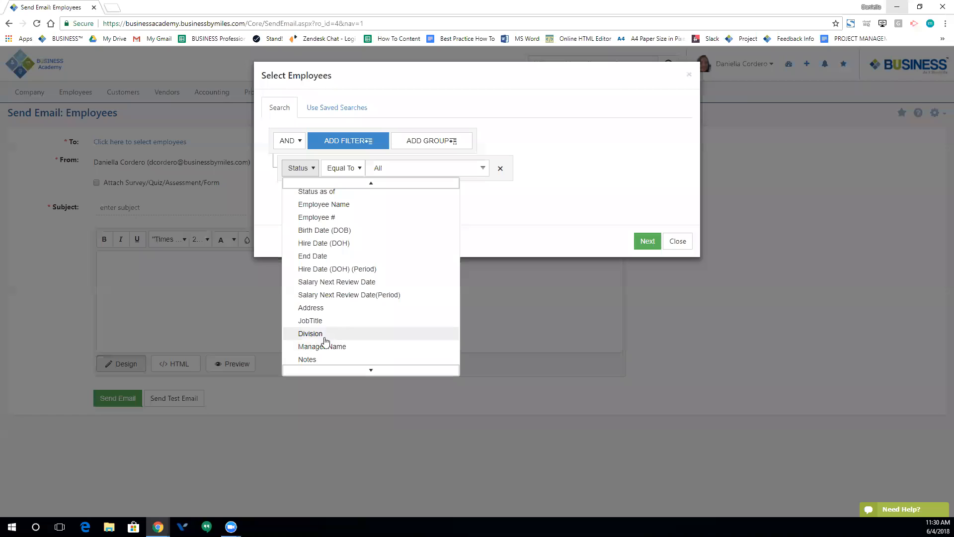
scroll(327, 283, up, 1)
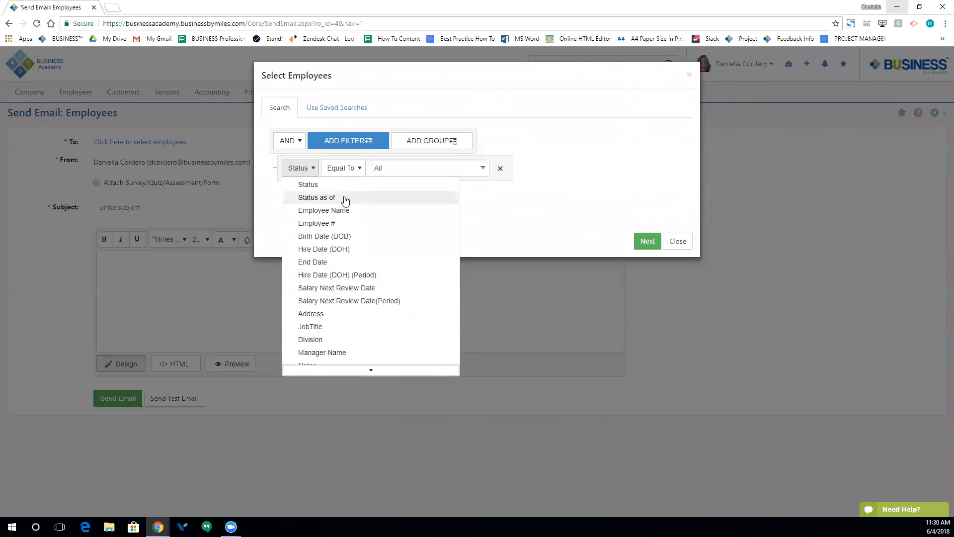
click(373, 202)
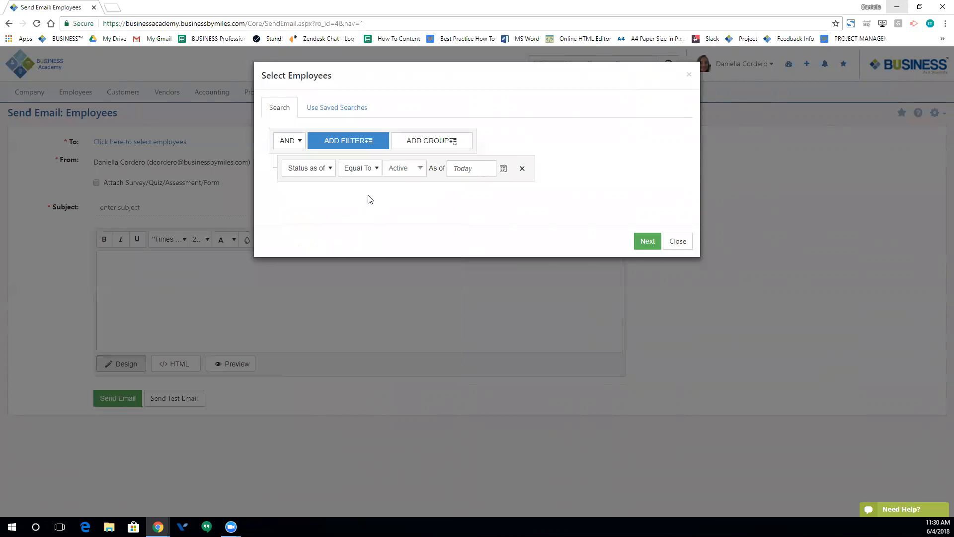
click(420, 172)
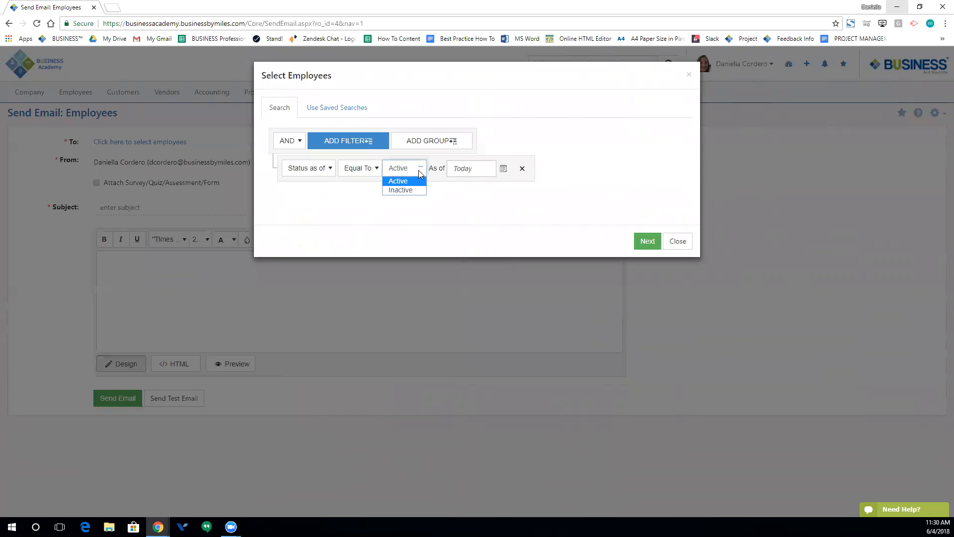
click(421, 175)
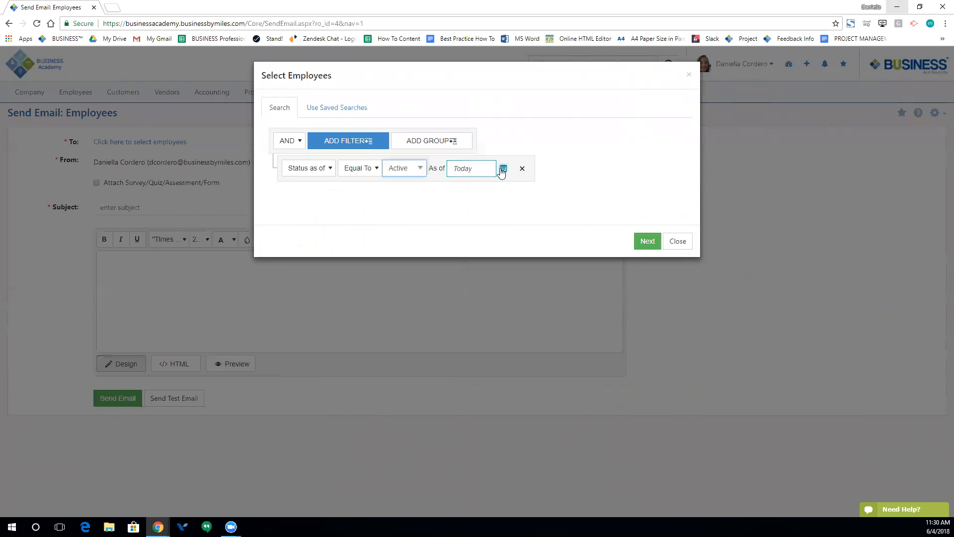
click(324, 169)
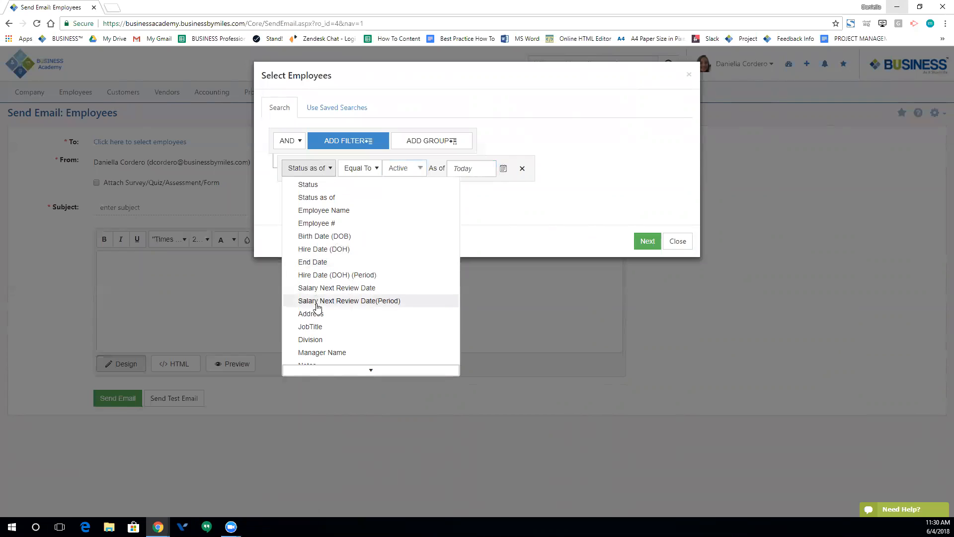
- Filter by JobTitle Administration, Sales Representative and Accounting, and add the 3 matching employees
click(319, 326)
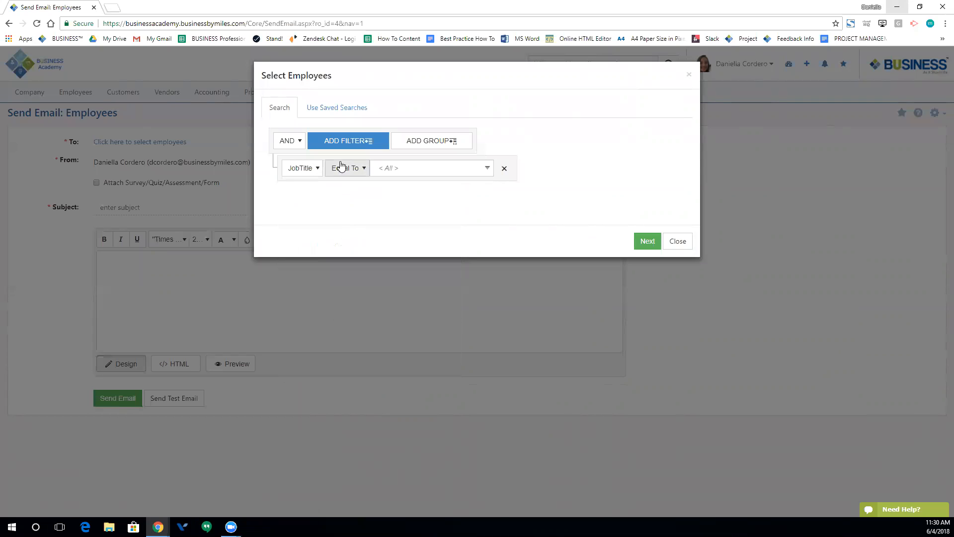
click(473, 171)
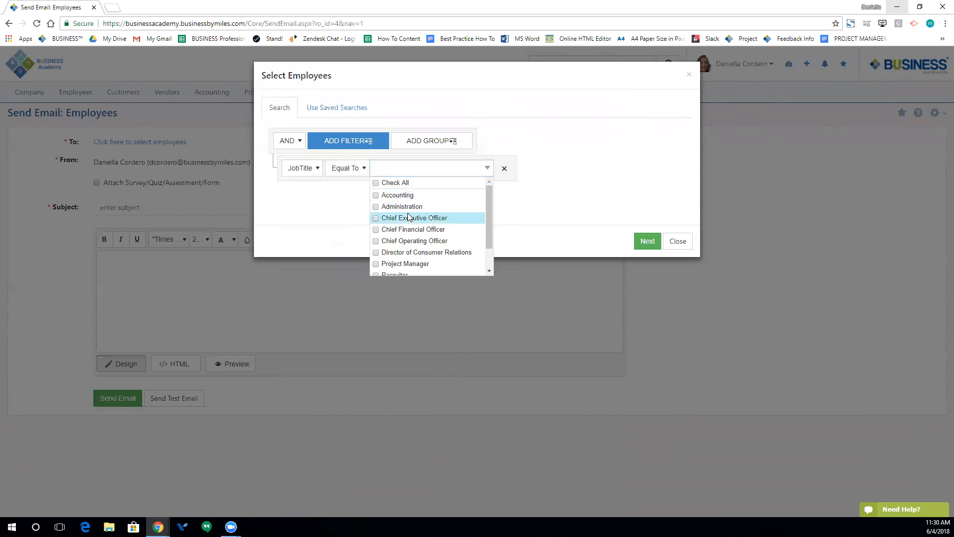
scroll(406, 238, down, 2)
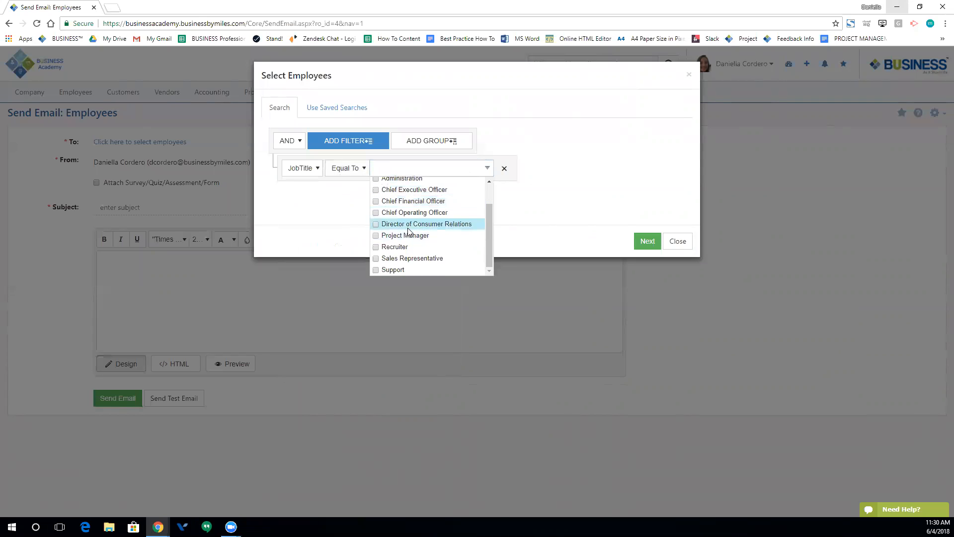
scroll(388, 214, up, 2)
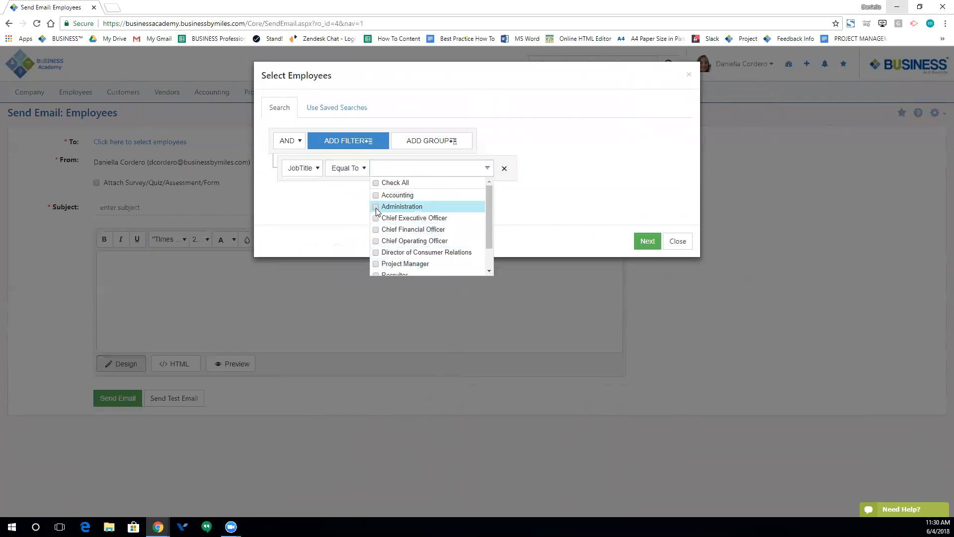
click(376, 210)
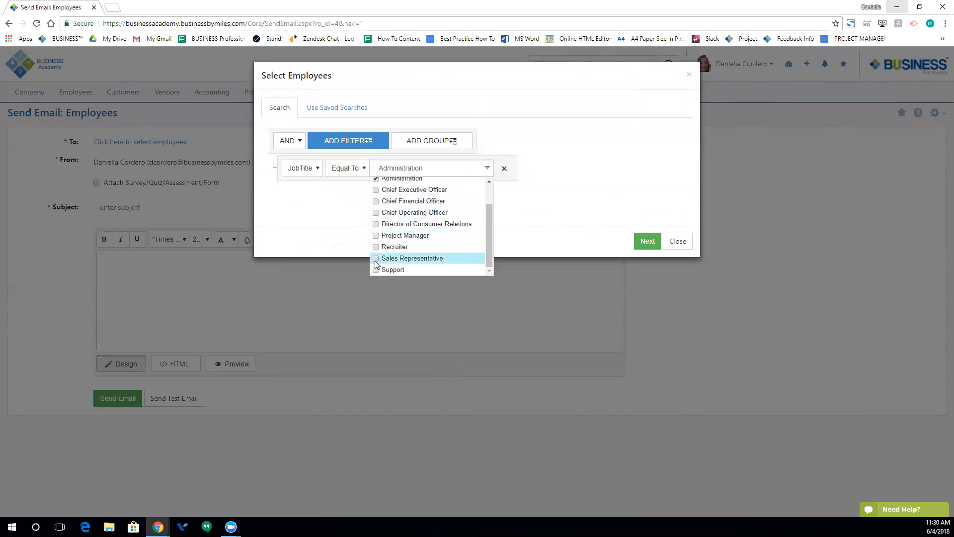
click(376, 259)
scroll(376, 239, up, 2)
click(376, 196)
click(554, 172)
click(641, 241)
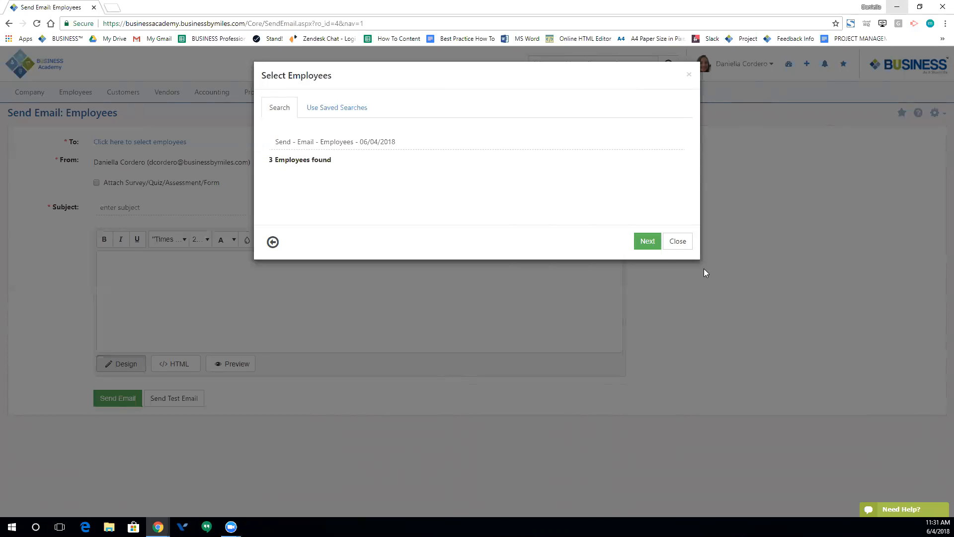
click(649, 246)
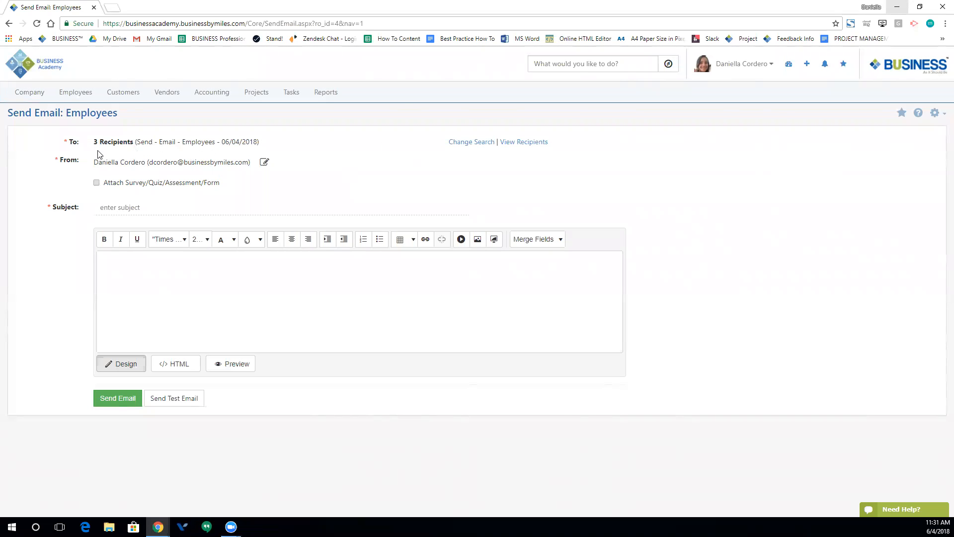
- Check the three recipients, then replace the sender name with the new staff member's name
click(524, 142)
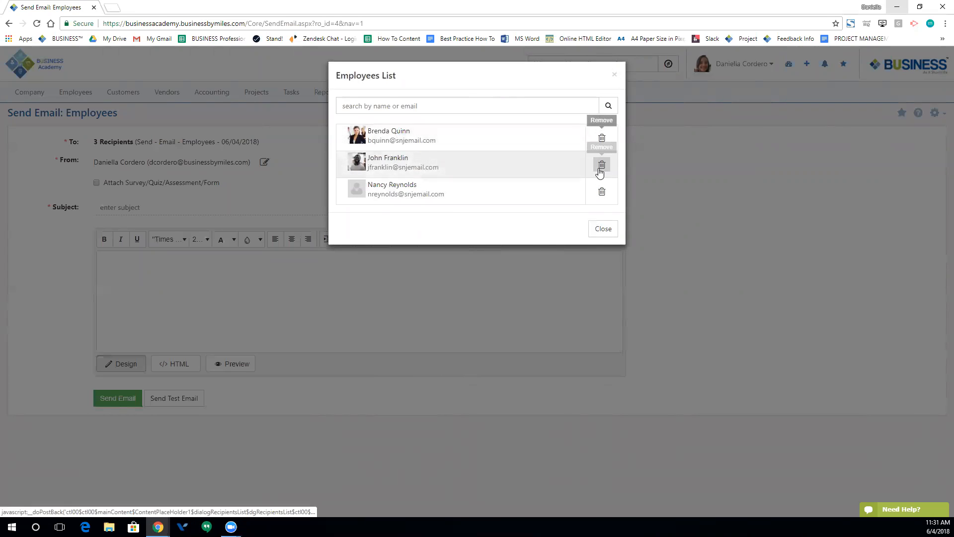
click(599, 230)
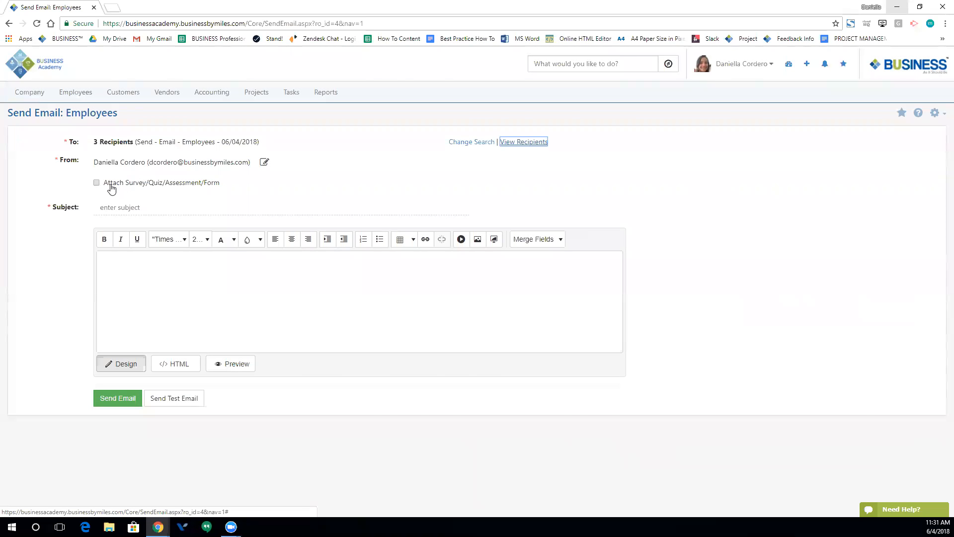
click(265, 172)
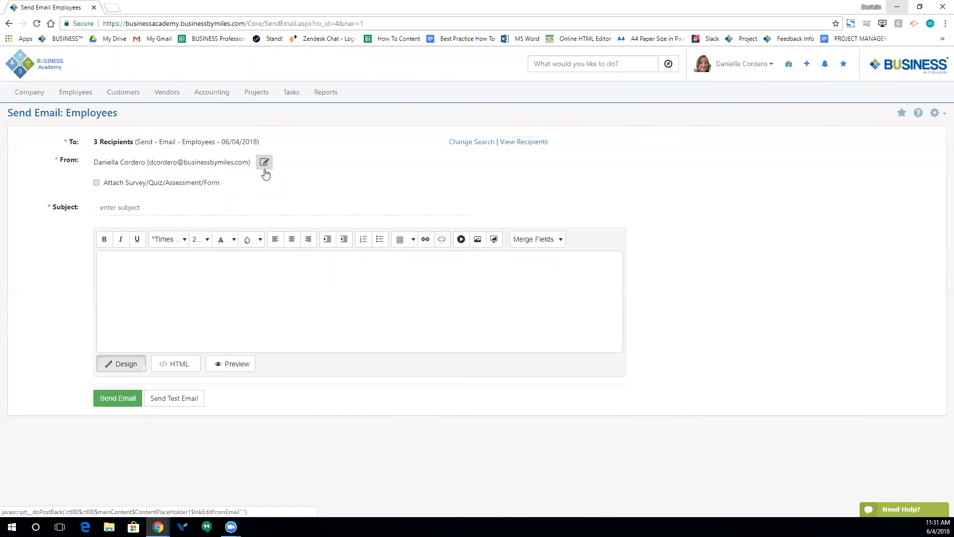
drag(178, 167, 82, 156)
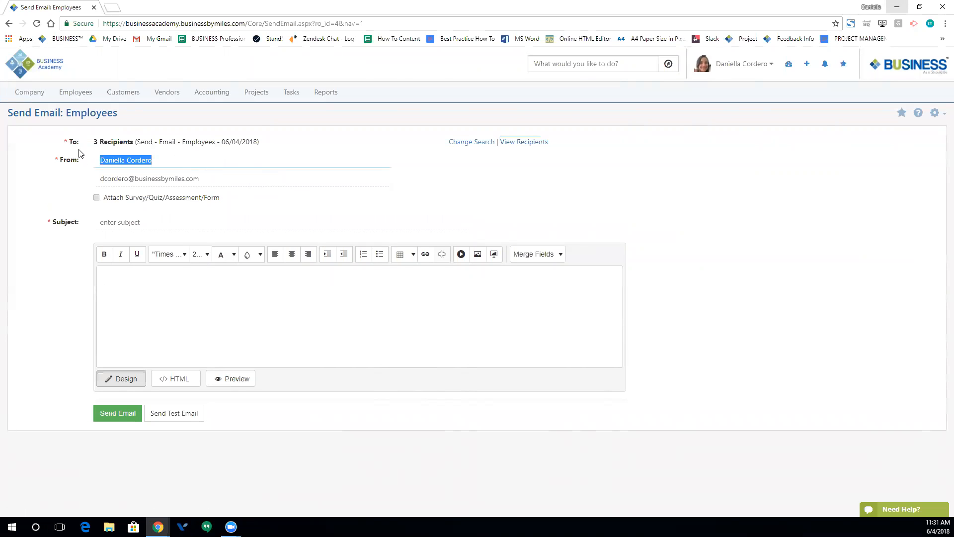
text(trinadee)
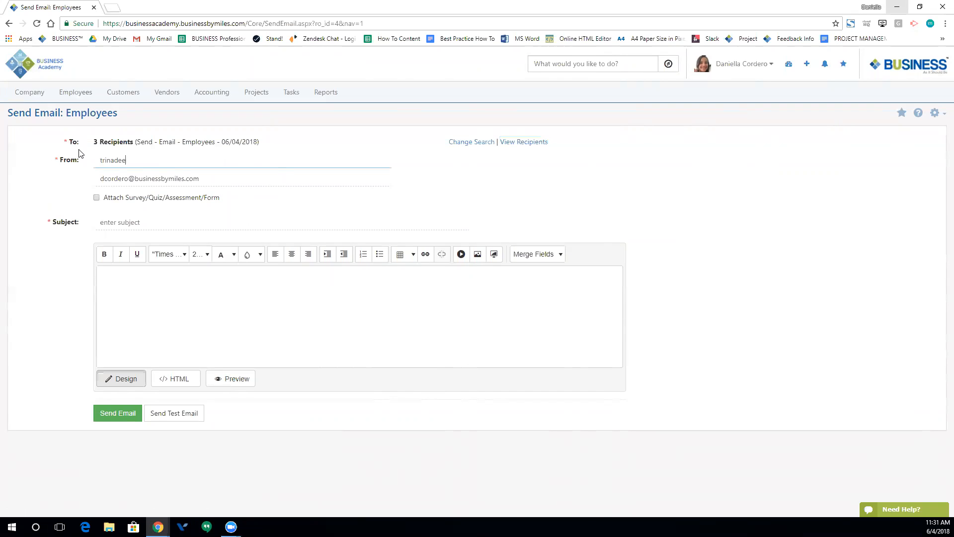
key(BackSpace)
key(BackSpace)
key(BackSpace)
key(BackSpace)
key(BackSpace)
key(BackSpace)
key(BackSpace)
text(t)
key(BackSpace)
text(T)
click(383, 281)
- Replace the sender e-mail address with the new staff member's address
drag(225, 179, 60, 158)
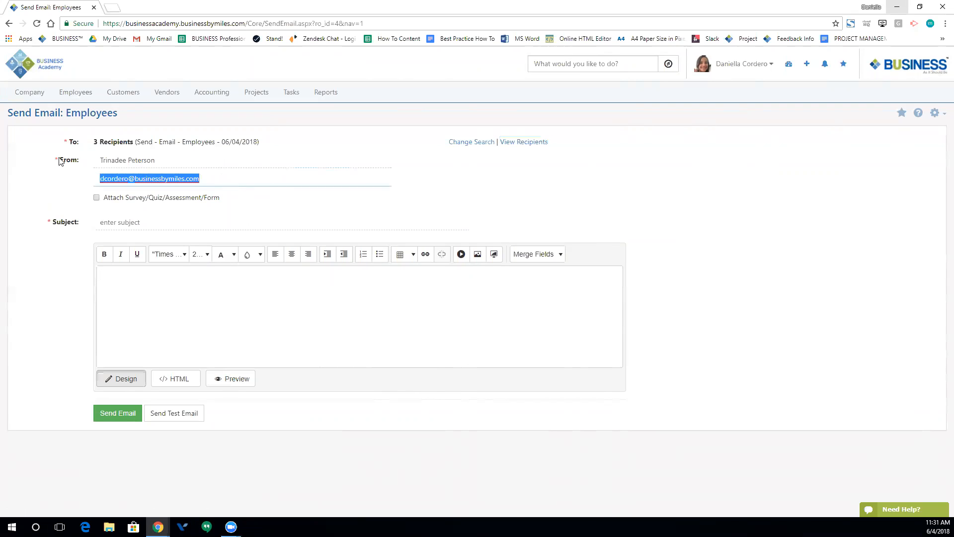
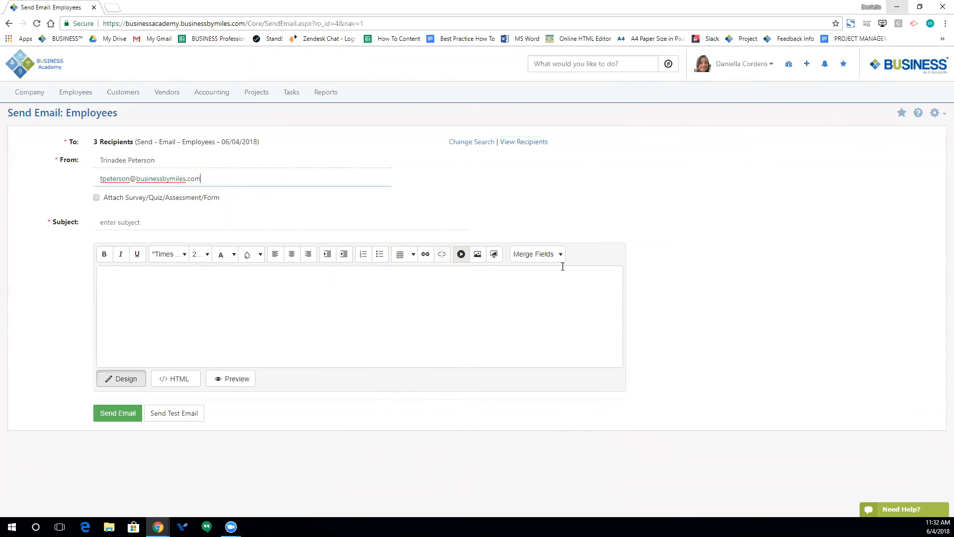
click(264, 201)
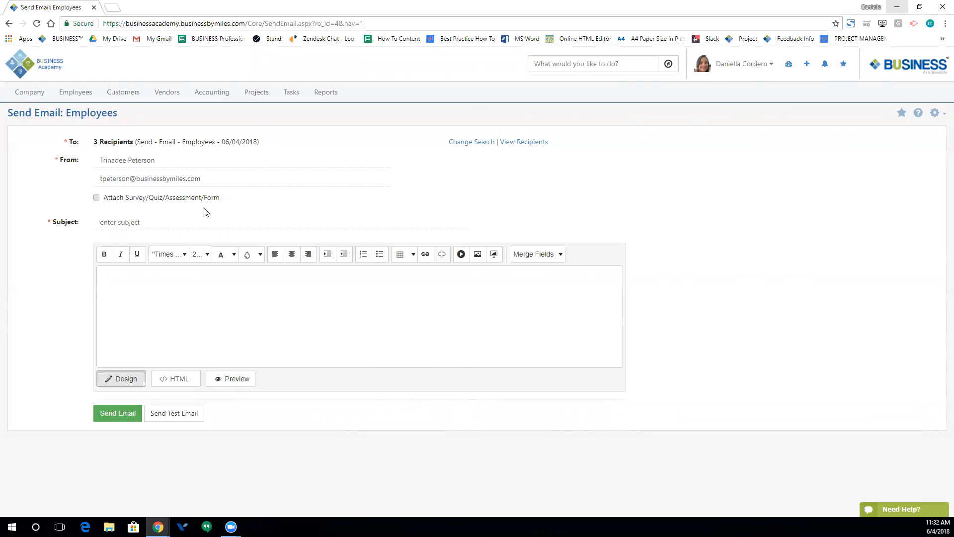
- Attach form I-9 to the e-mail, choosing Form as the attachment type
click(97, 197)
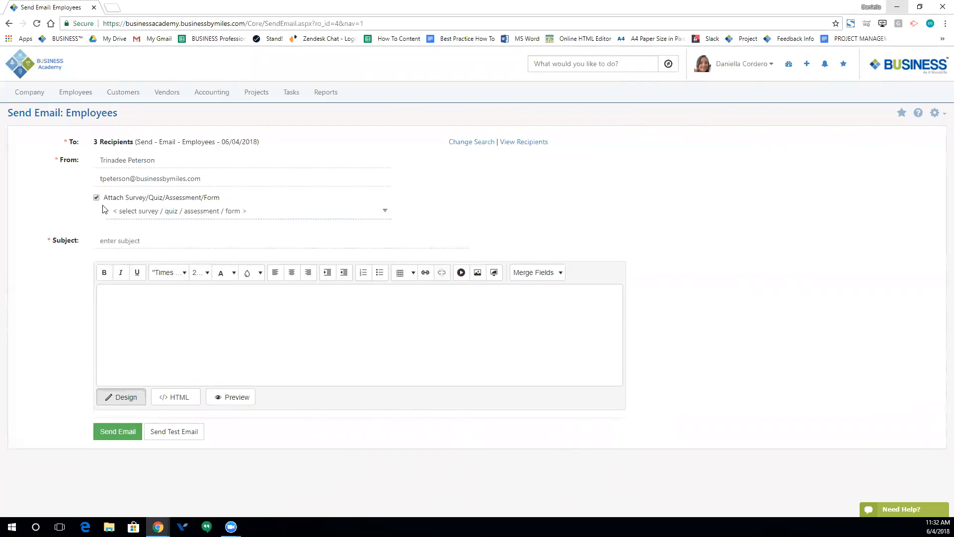
click(167, 212)
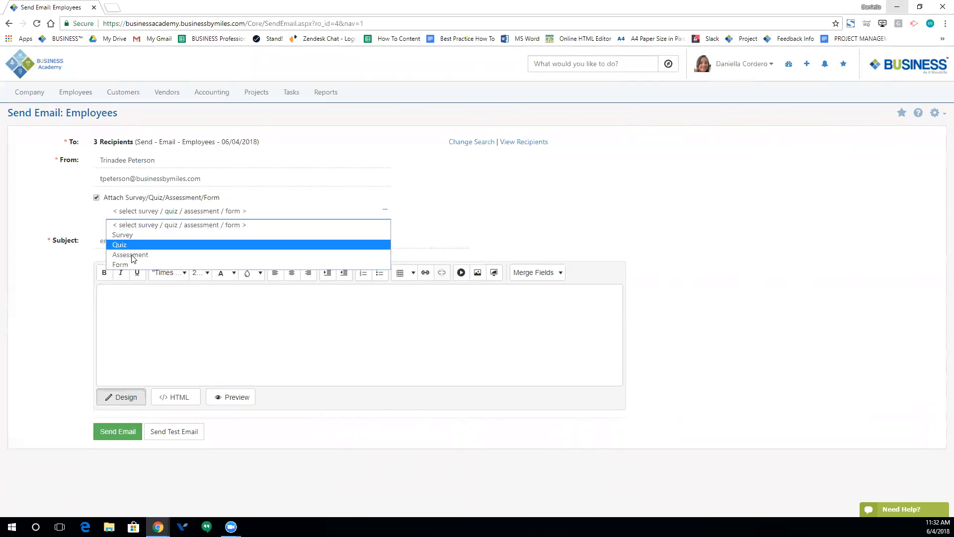
click(133, 264)
click(161, 228)
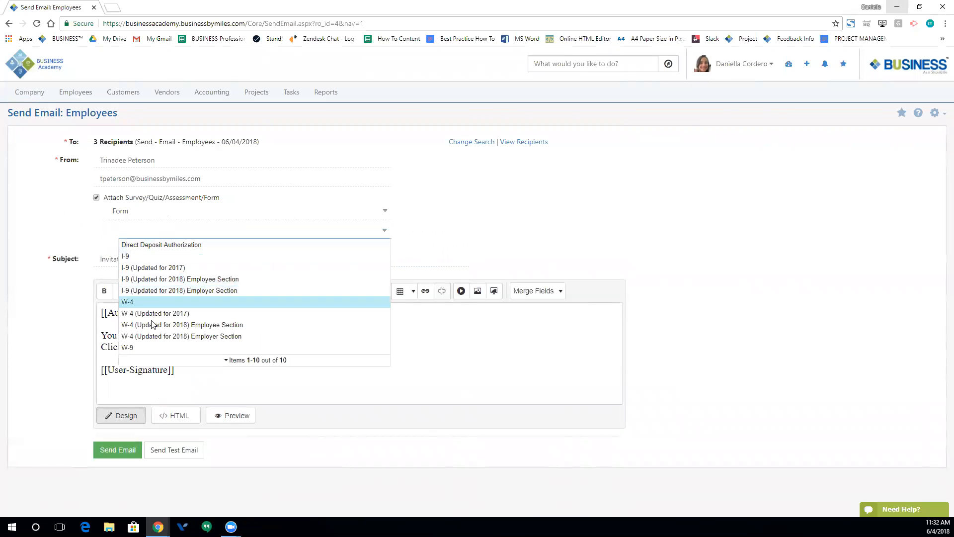
click(135, 259)
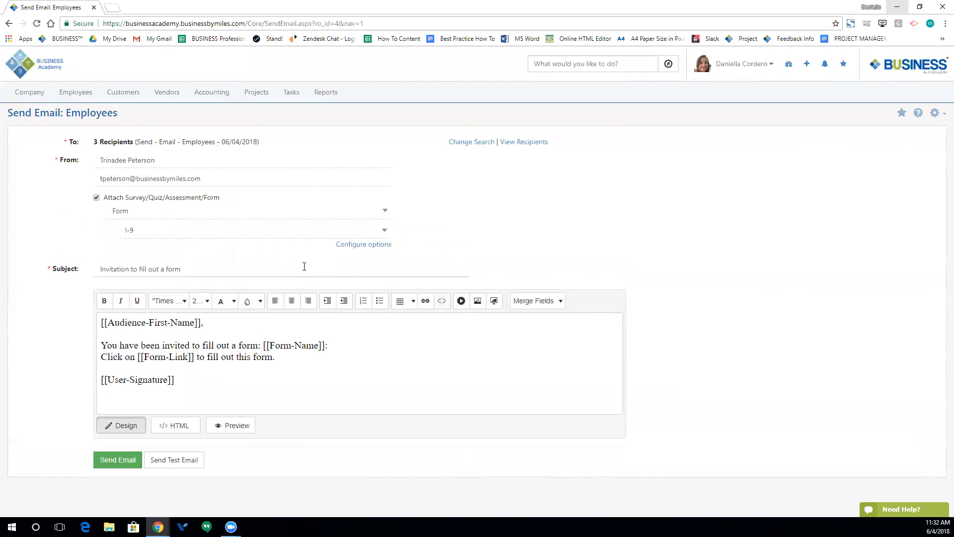
click(101, 267)
click(552, 308)
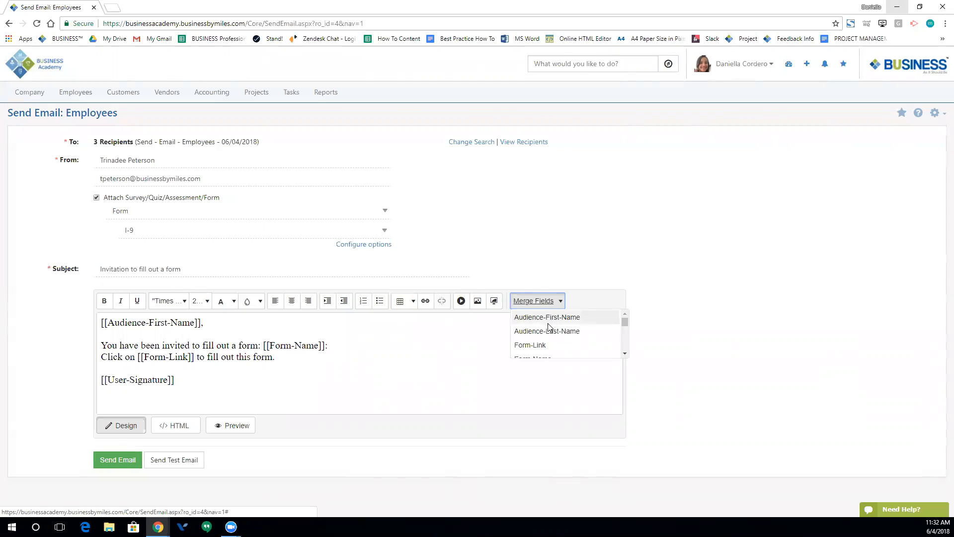
scroll(549, 327, down, 3)
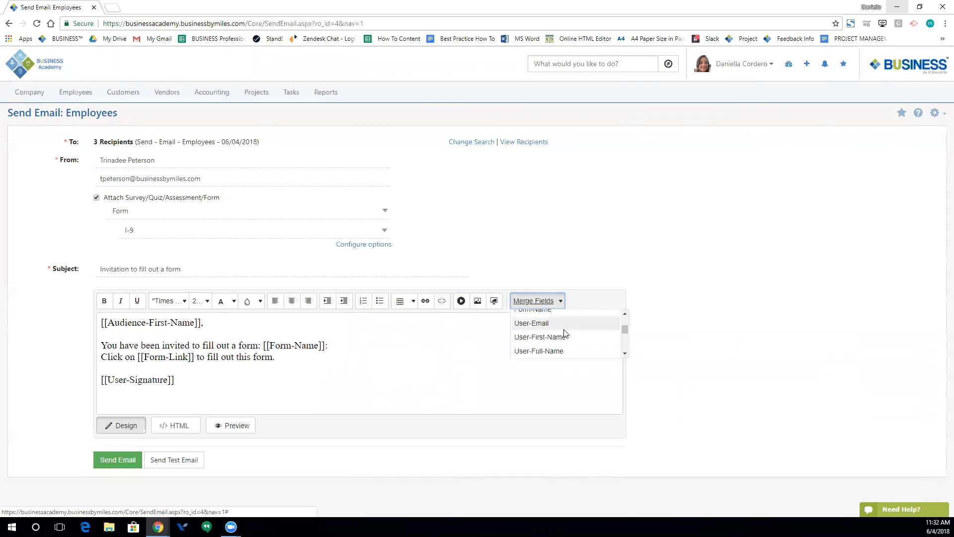
scroll(556, 323, up, 3)
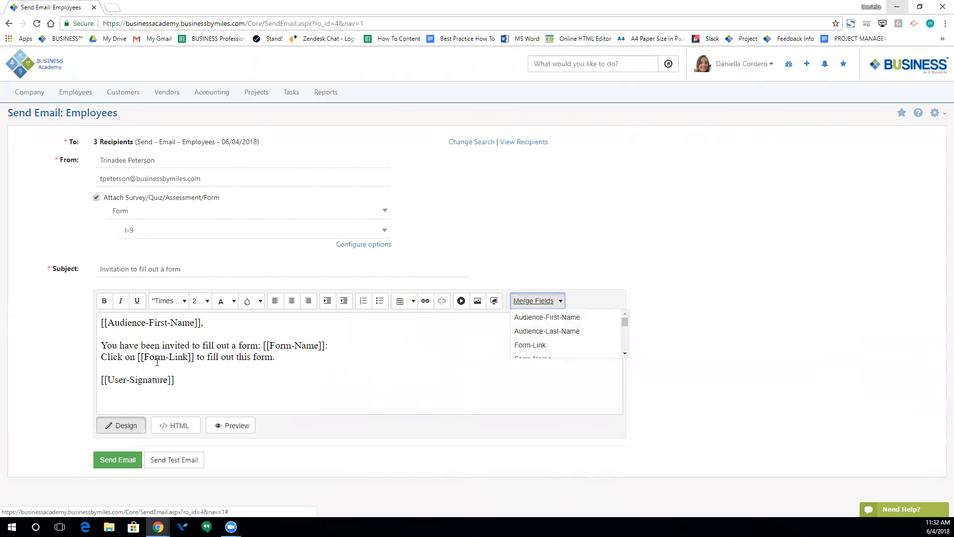
scroll(555, 343, down, 5)
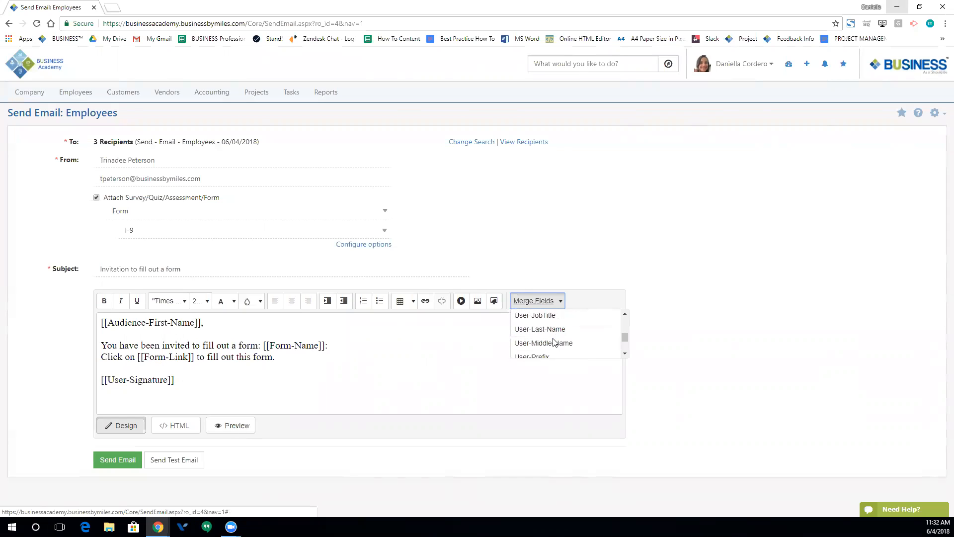
scroll(553, 341, down, 2)
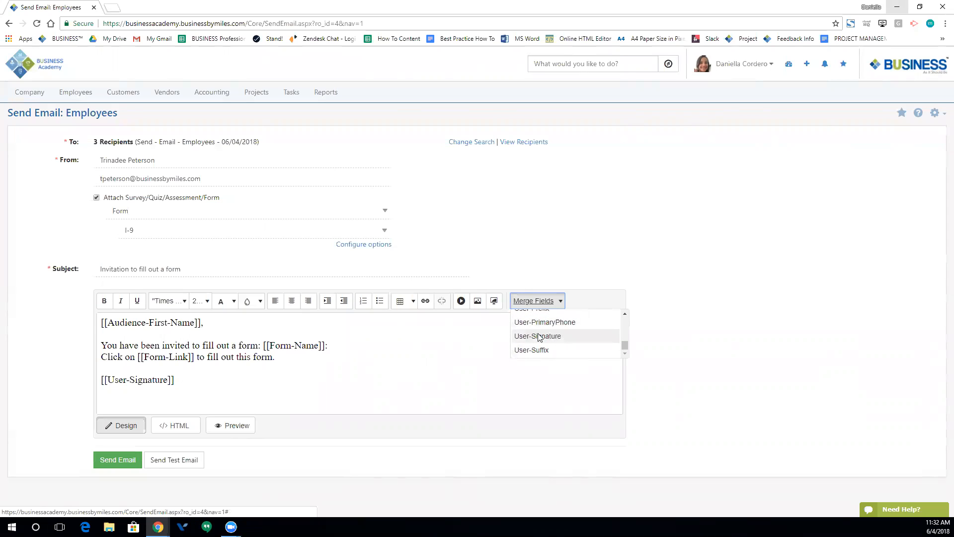
scroll(538, 337, up, 4)
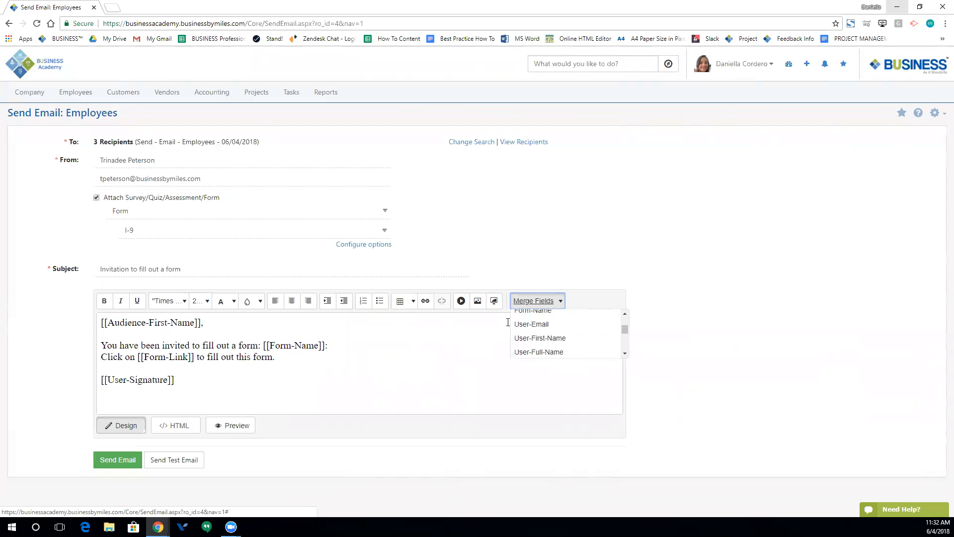
click(454, 352)
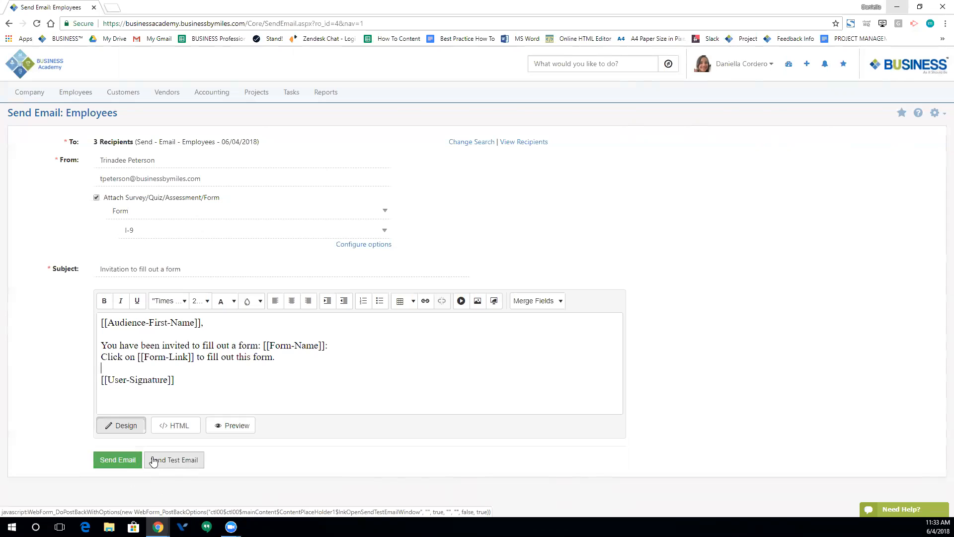
- Send the I-9 invitation e-mail and open its sending progress page
click(112, 456)
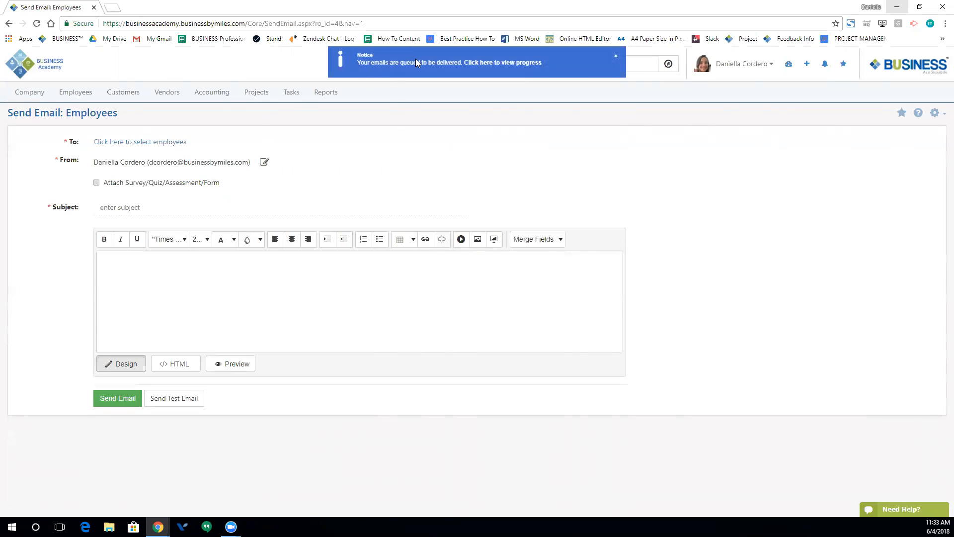
click(480, 64)
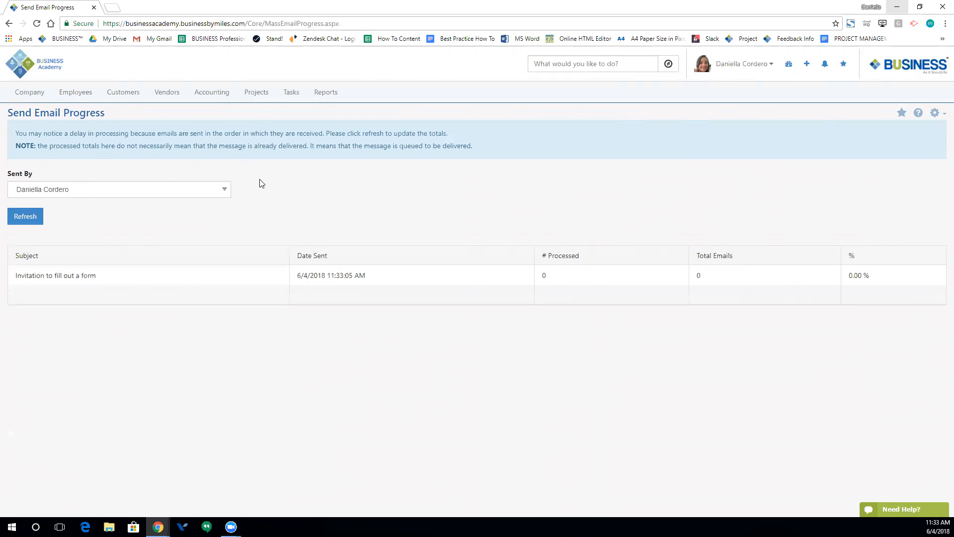
- Refresh the progress table filtered by sender until the invitation shows 3 total emails
click(31, 221)
click(127, 191)
scroll(118, 207, down, 1)
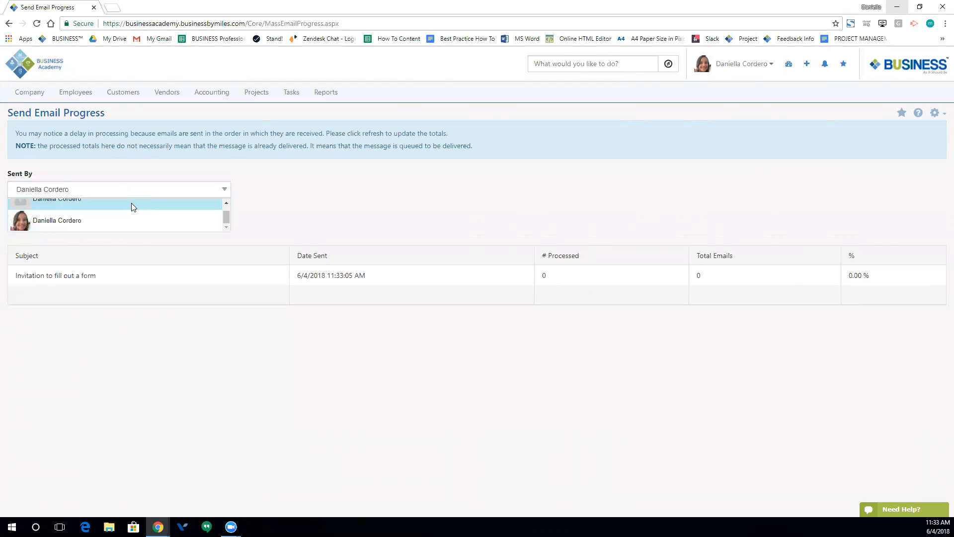
scroll(131, 203, up, 1)
drag(76, 189, 17, 190)
click(394, 178)
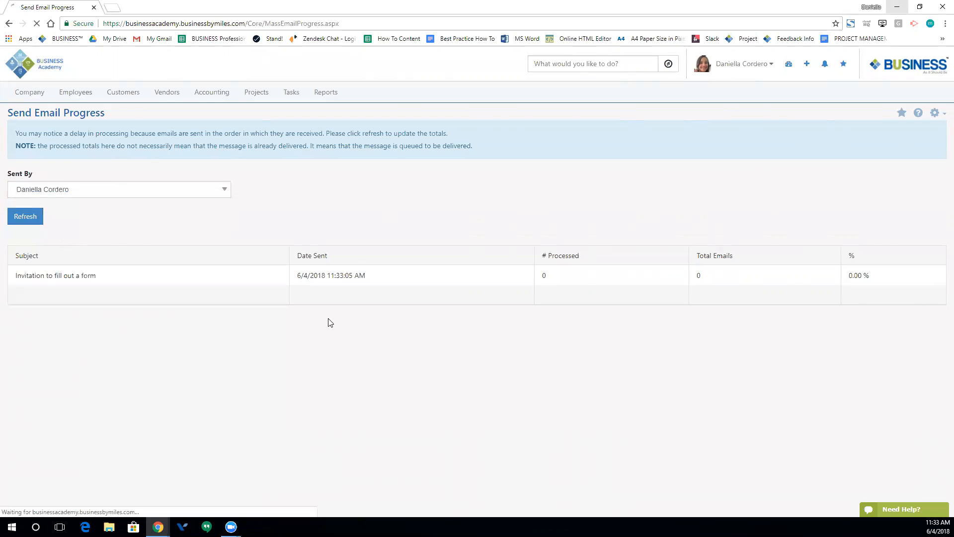
click(77, 187)
key(BackSpace)
text(Da)
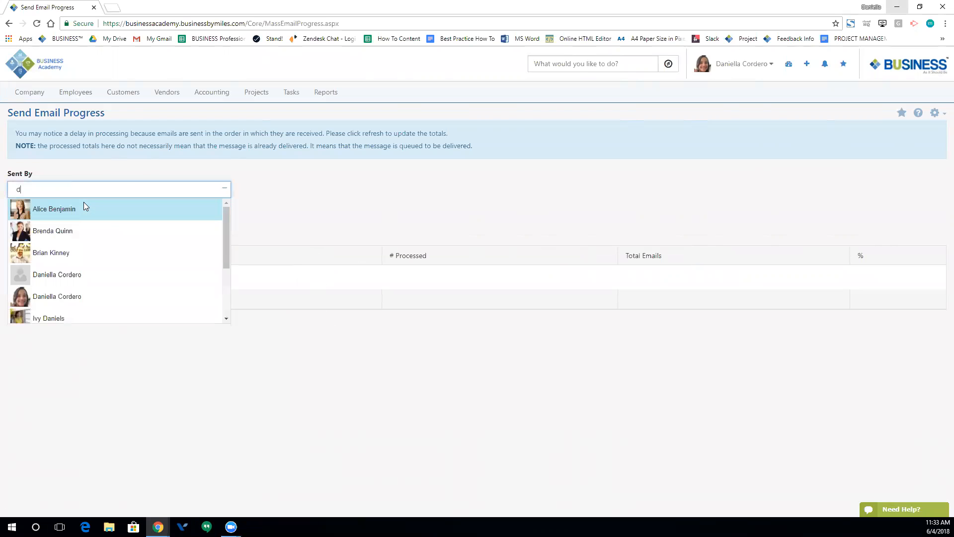
click(84, 233)
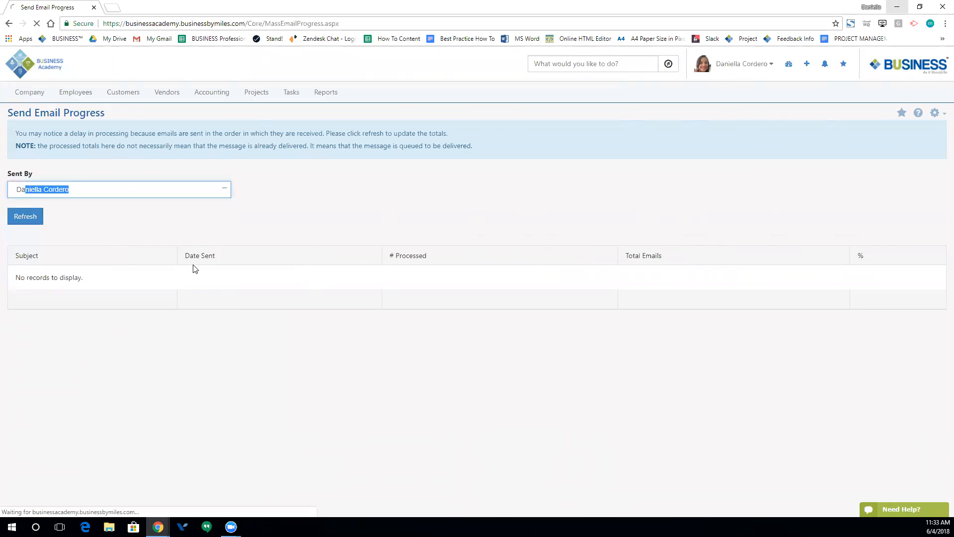
click(28, 216)
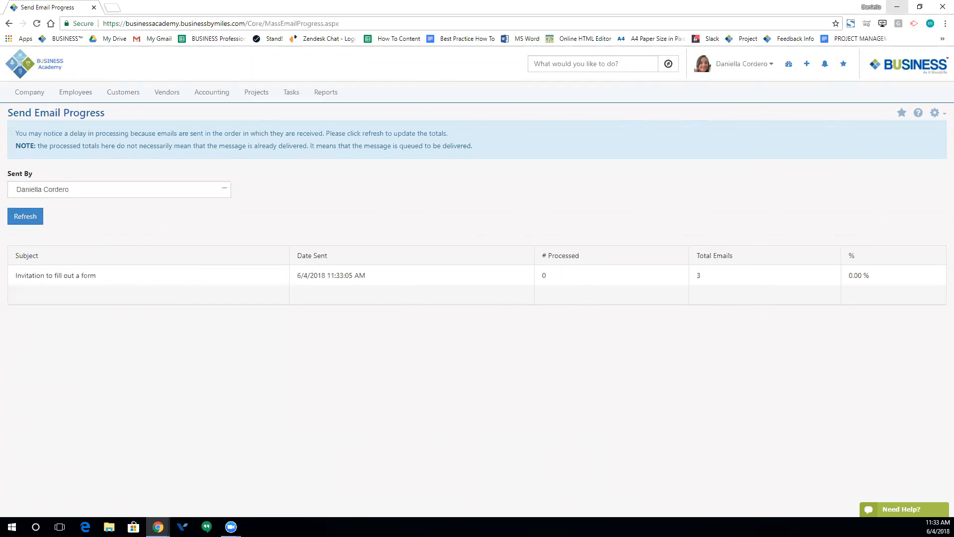
- Go to Reports > Report Builder to reach the My Reports list
mouse_move(76, 92)
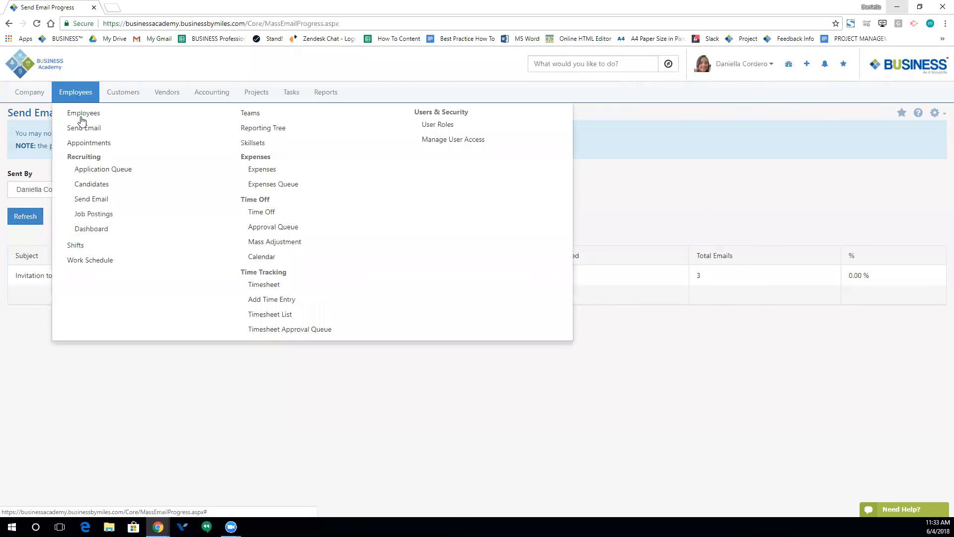
click(79, 127)
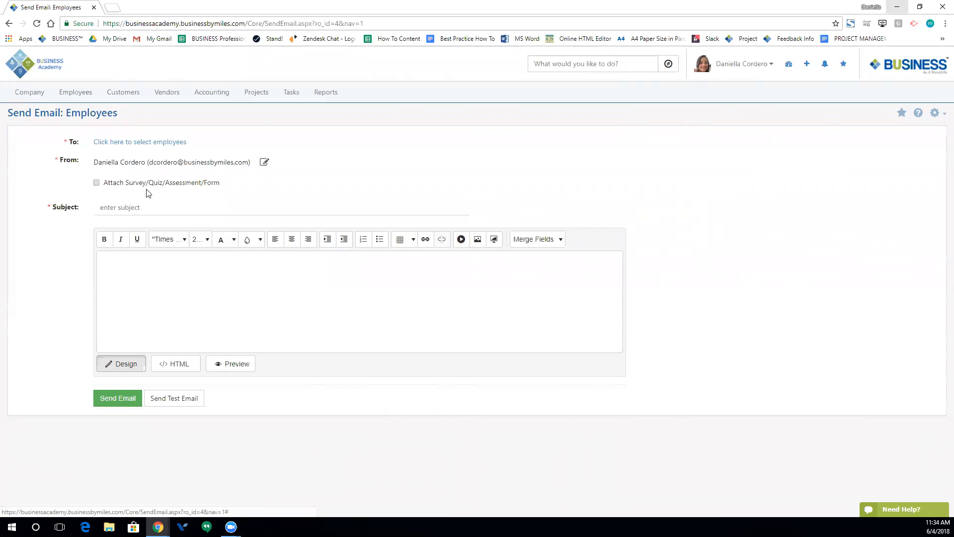
click(326, 93)
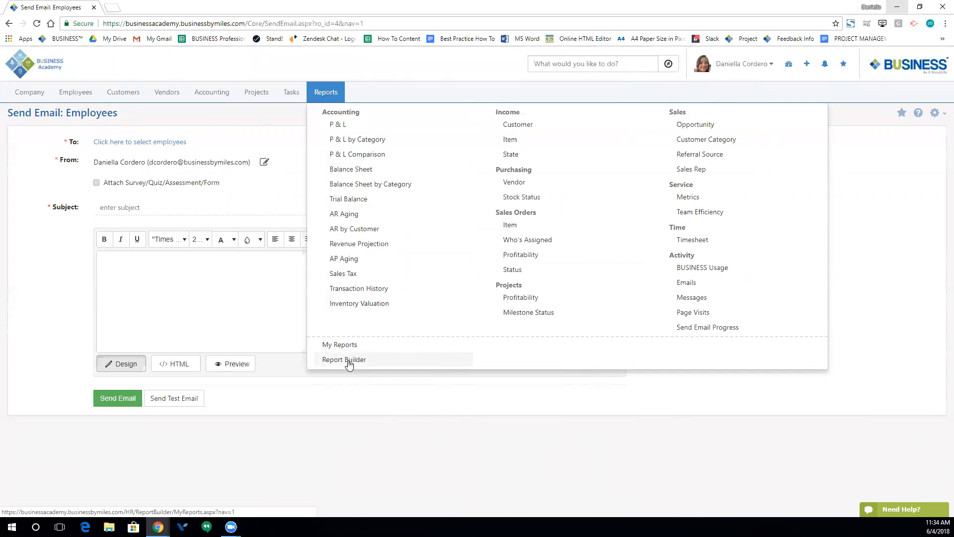
click(348, 362)
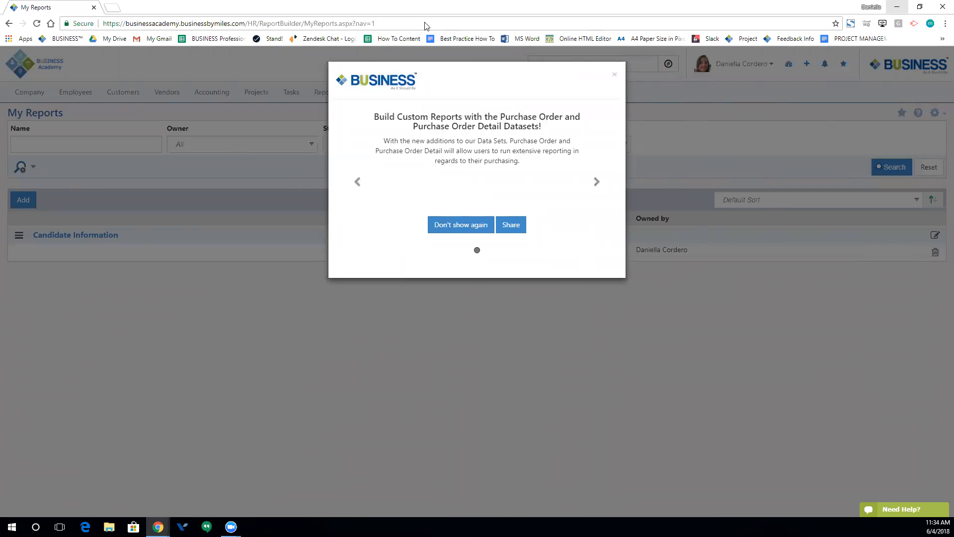
- Create the 'Employee Info' report on the Employees data set, listed under My Reports menu
click(449, 231)
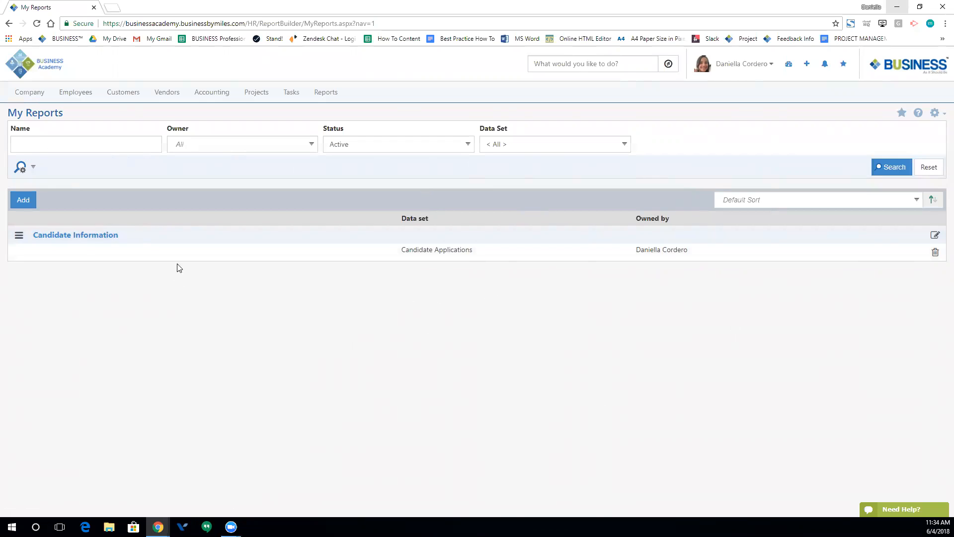
click(22, 201)
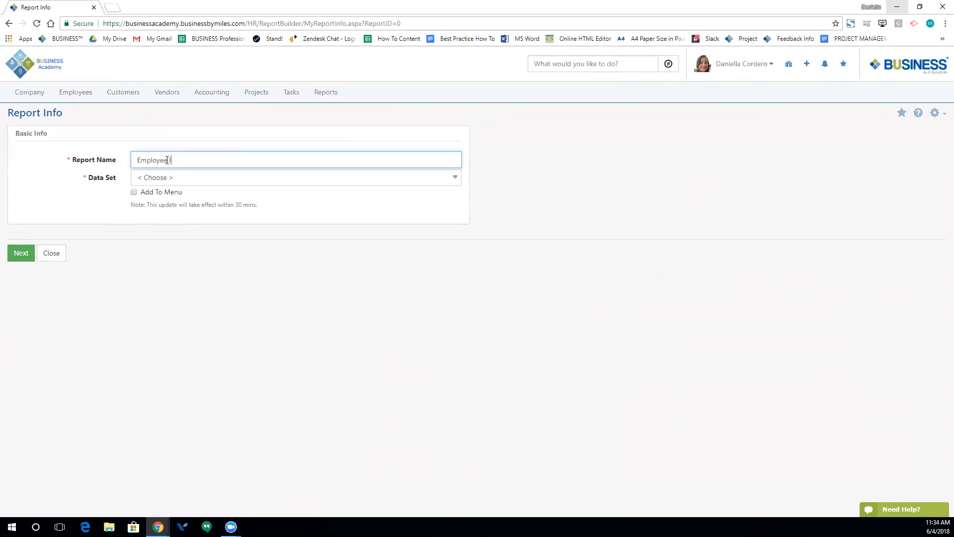
click(171, 178)
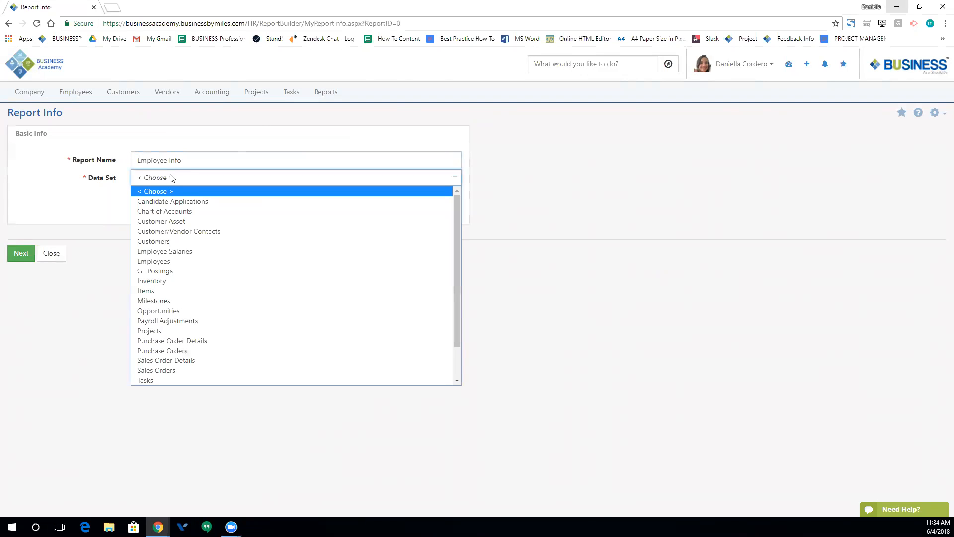
click(182, 259)
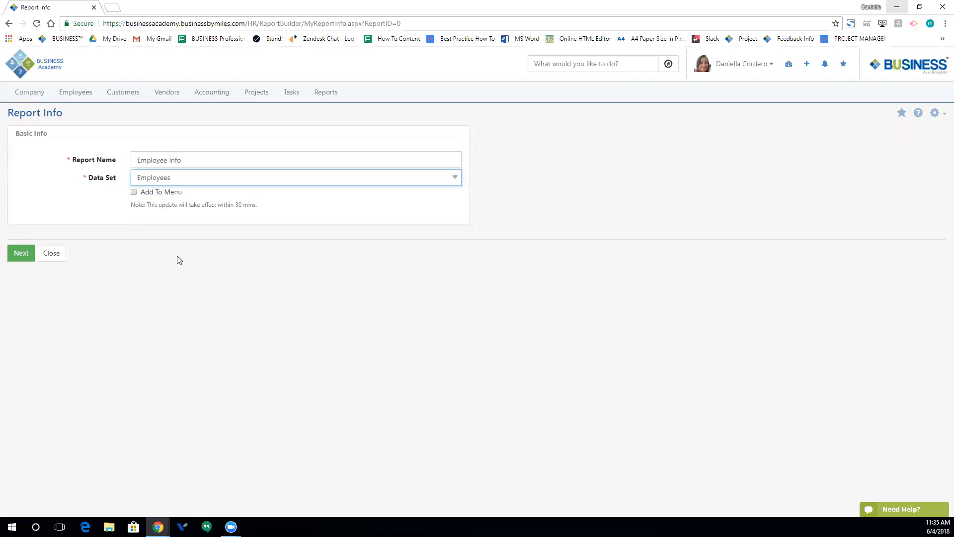
click(134, 193)
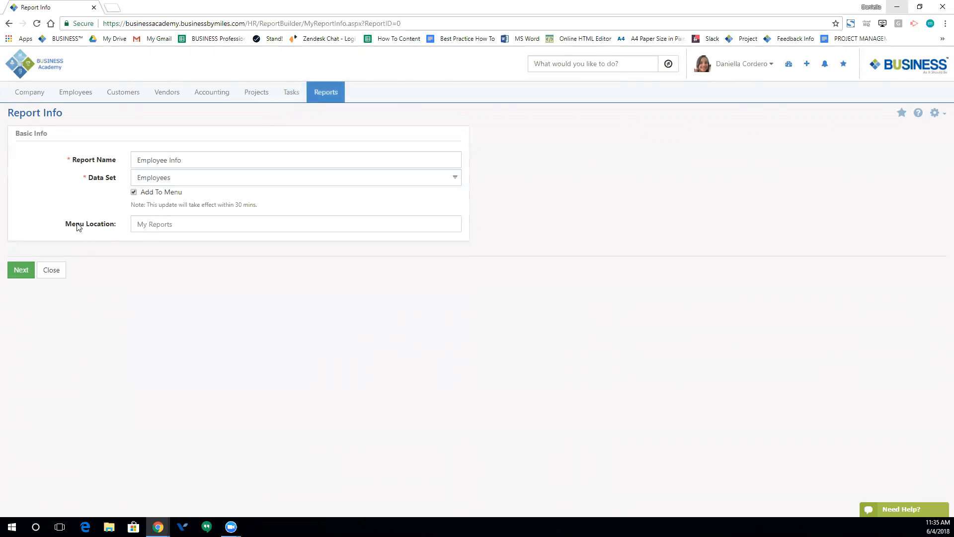
click(178, 228)
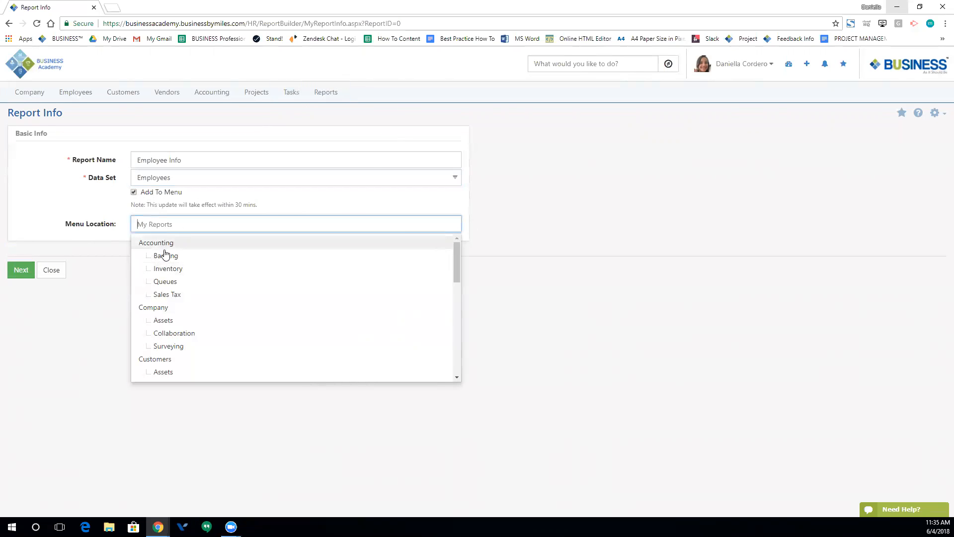
scroll(179, 271, down, 6)
scroll(185, 298, down, 5)
click(96, 217)
click(30, 264)
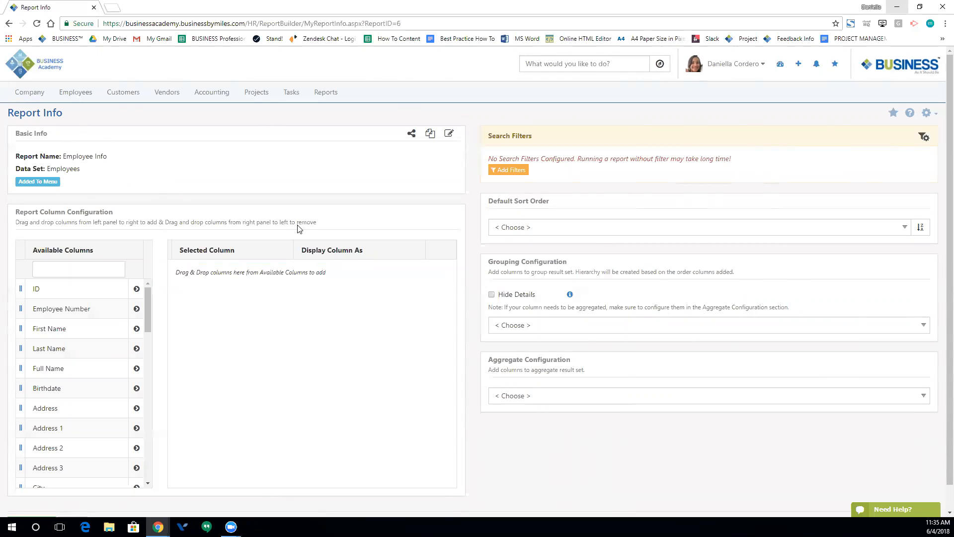
- Open the report's basic info editor and close it without changes
click(447, 135)
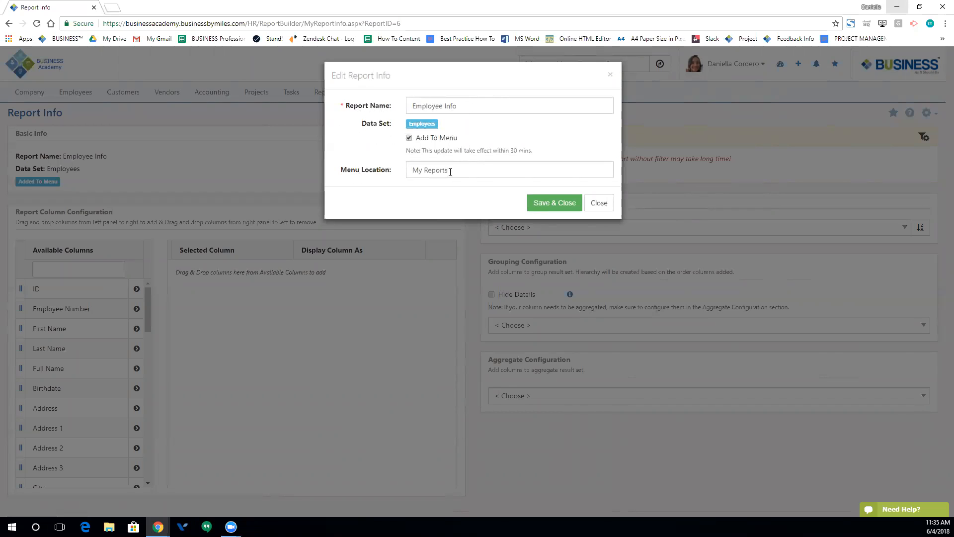
click(600, 205)
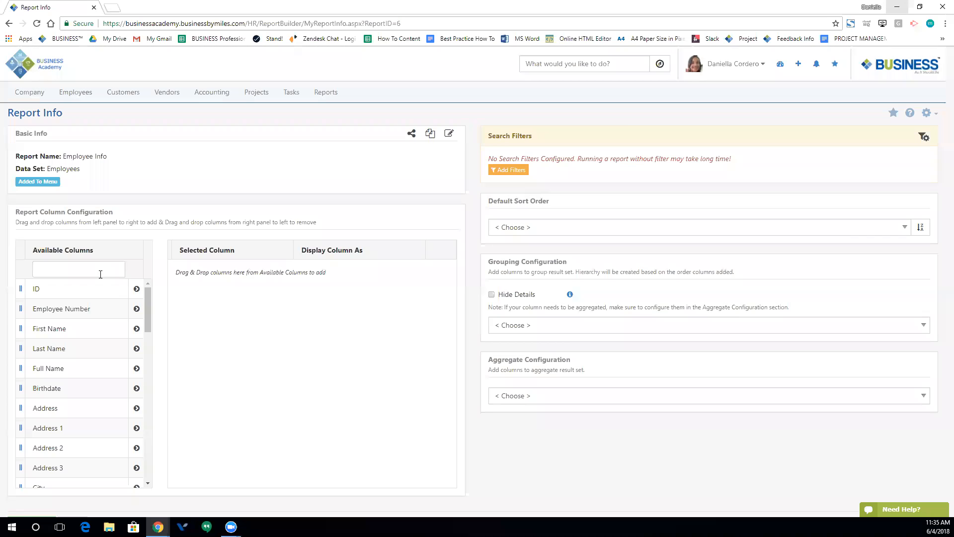
scroll(145, 297, down, 2)
scroll(141, 294, up, 2)
scroll(164, 293, down, 1)
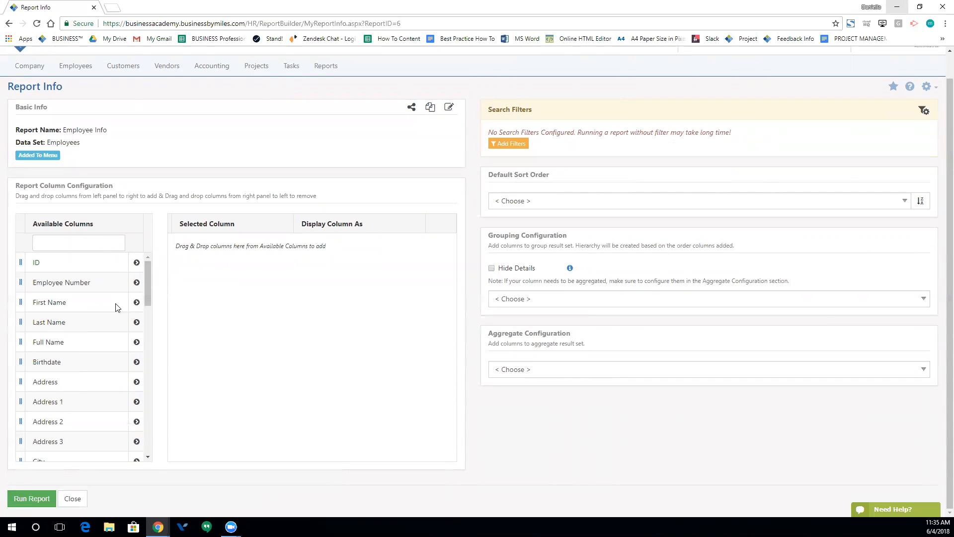
- Add Full Name, Hire Date, Job Title and Manager from Available Columns
click(137, 342)
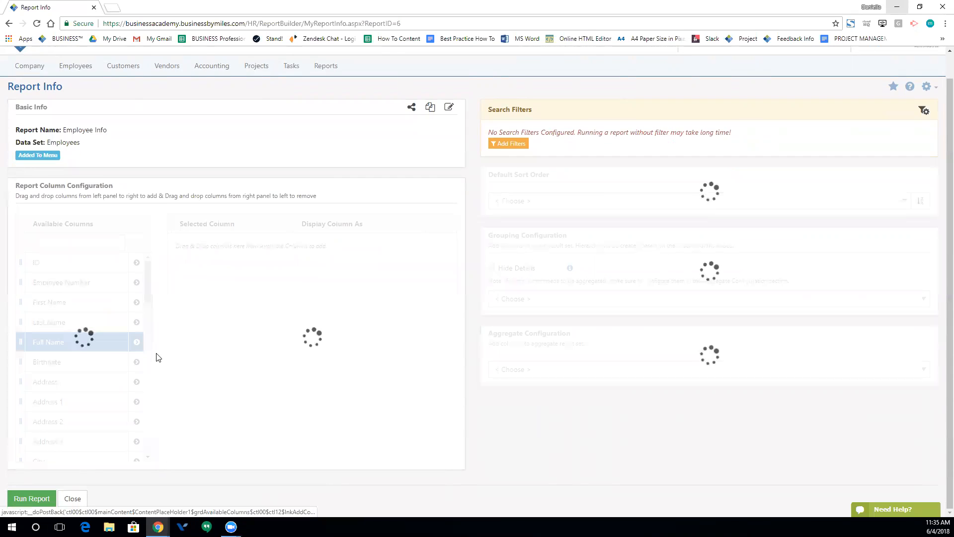
scroll(98, 361, down, 8)
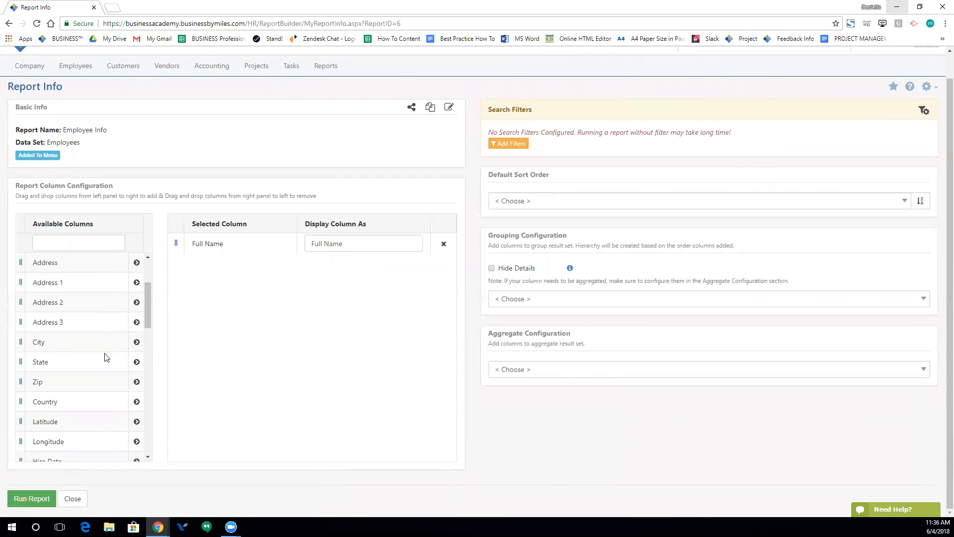
click(136, 362)
scroll(96, 358, down, 1)
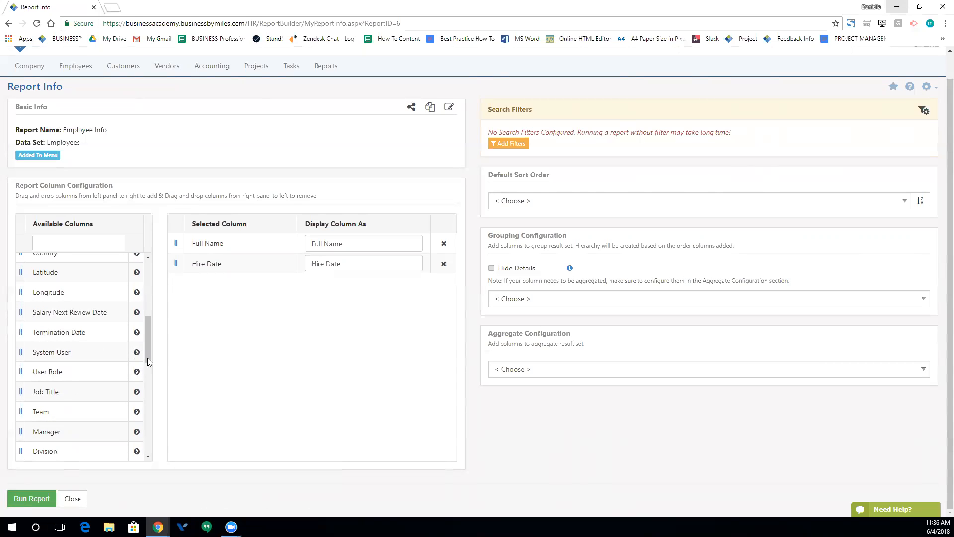
scroll(99, 396, down, 1)
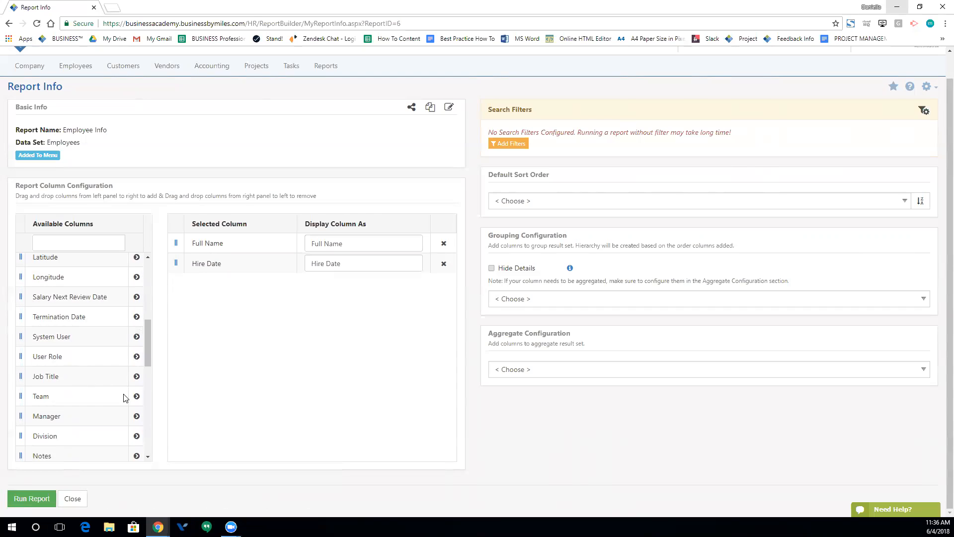
click(137, 342)
scroll(124, 368, down, 1)
click(136, 313)
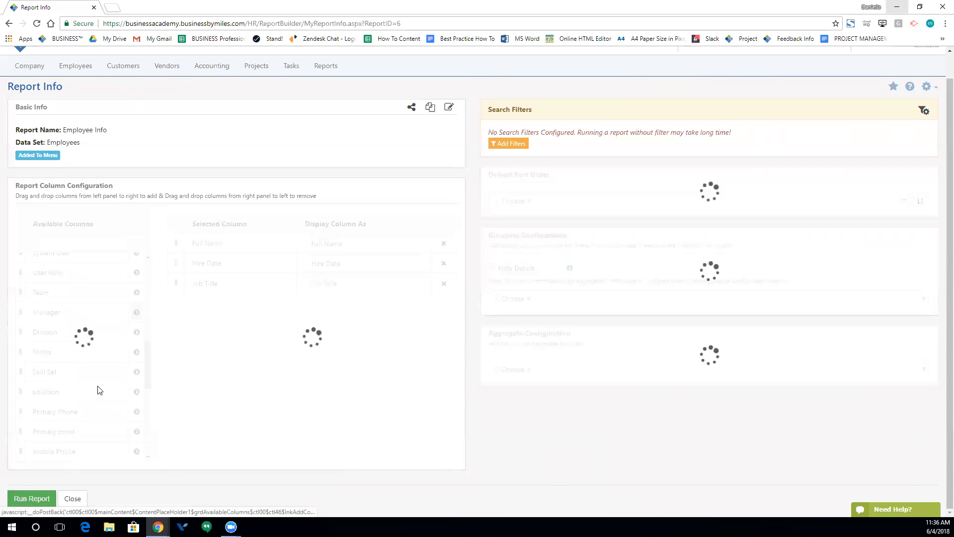
scroll(85, 348, down, 1)
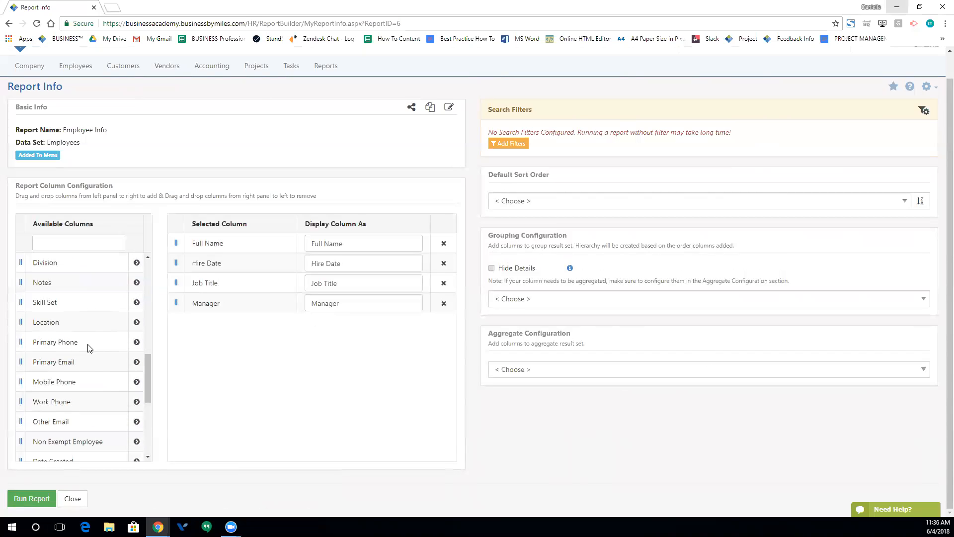
scroll(83, 398, down, 3)
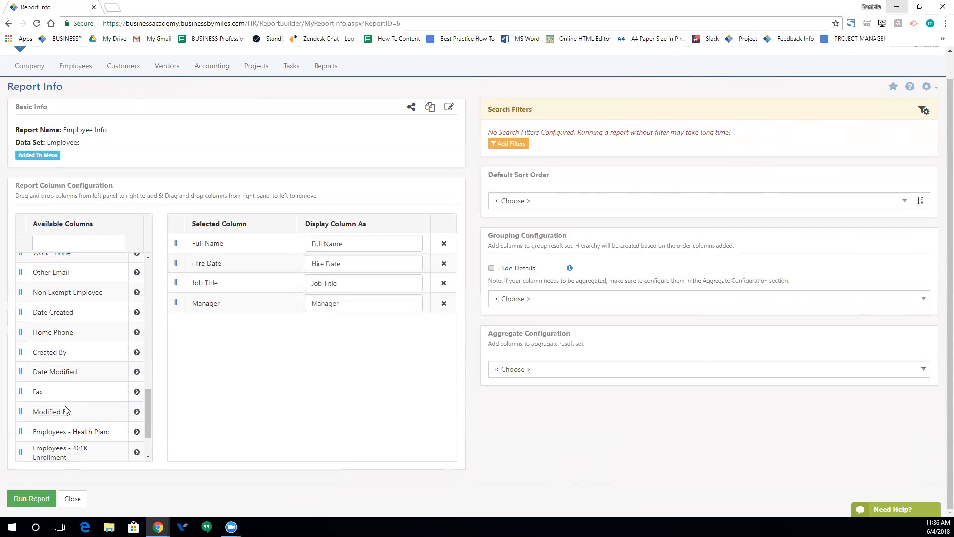
scroll(119, 402, down, 1)
scroll(119, 401, down, 1)
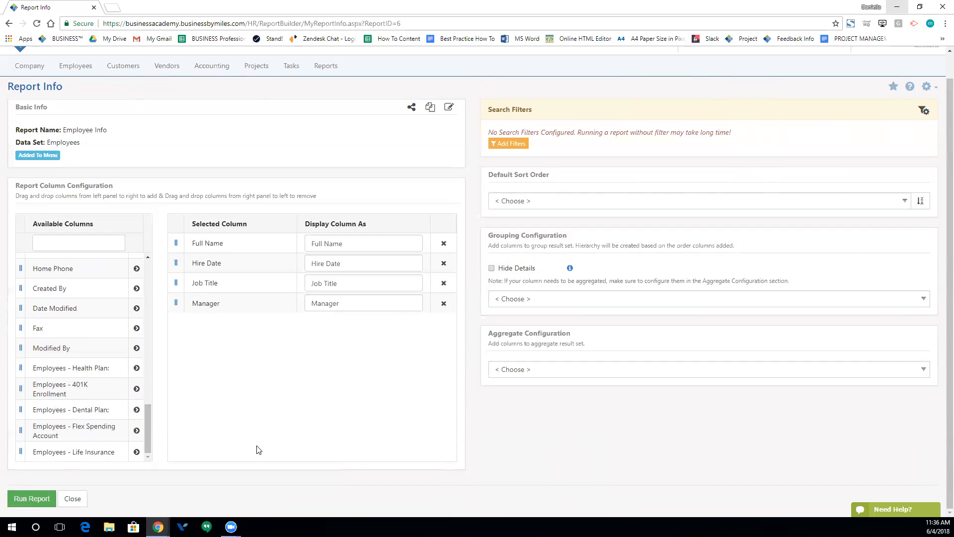
scroll(361, 431, up, 1)
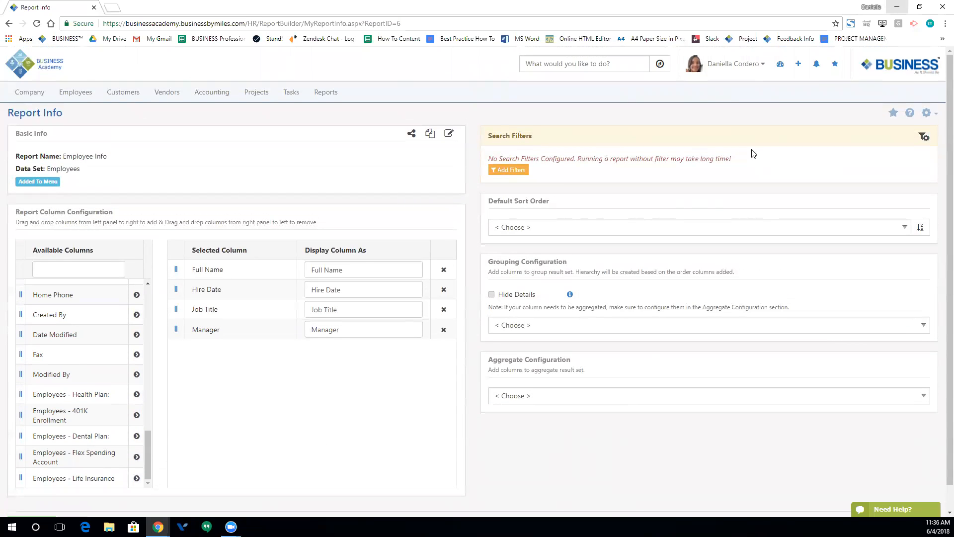
- Filter Division to Accounting, Sales & Marketing and Executive Management
click(512, 169)
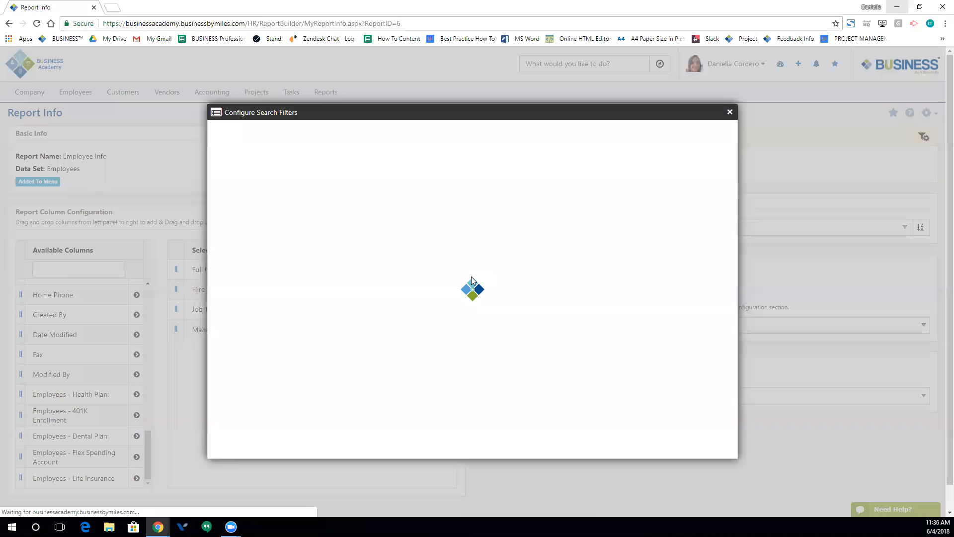
click(257, 167)
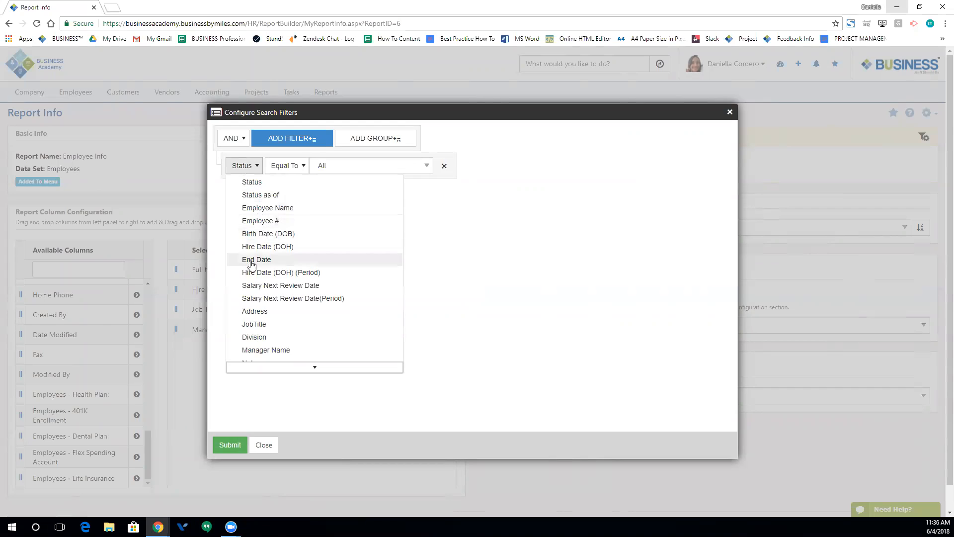
click(269, 334)
click(360, 167)
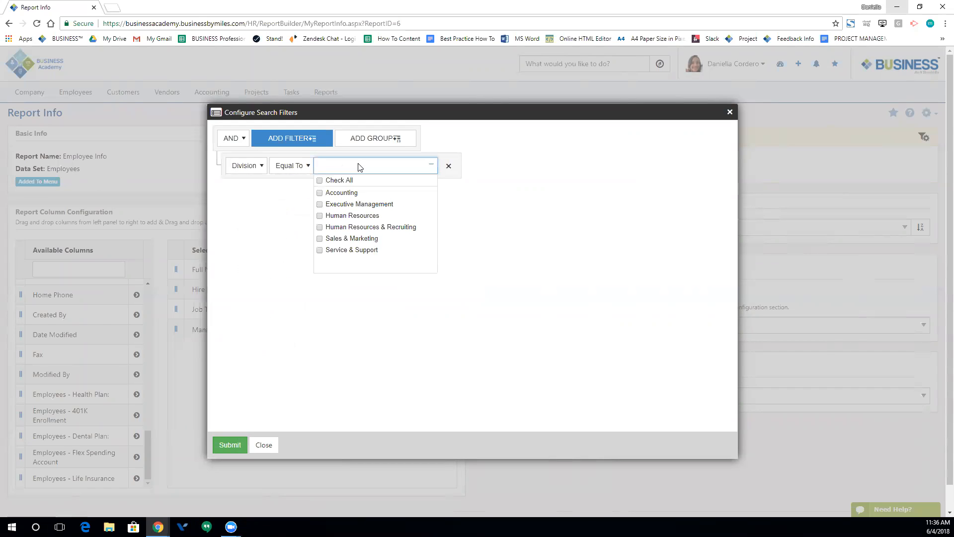
click(320, 194)
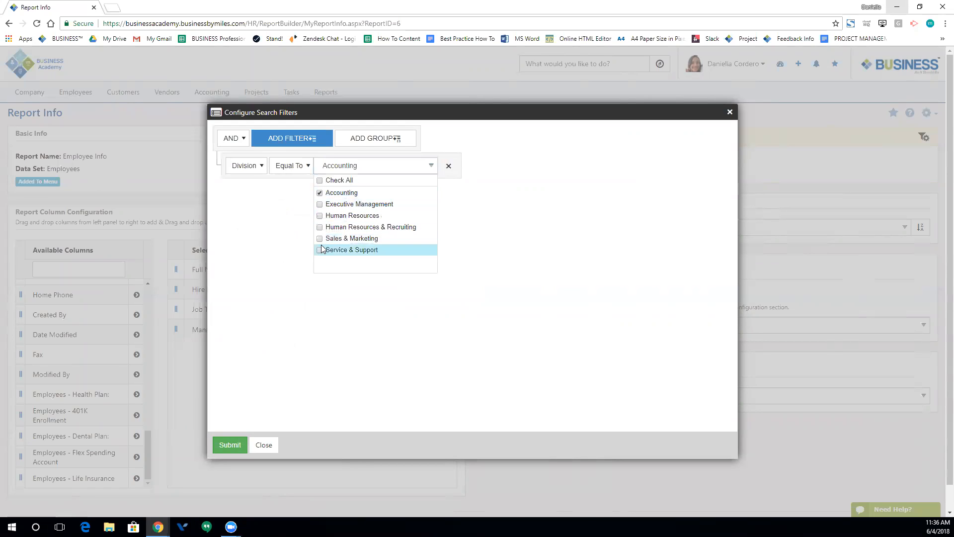
click(320, 239)
click(319, 205)
click(281, 339)
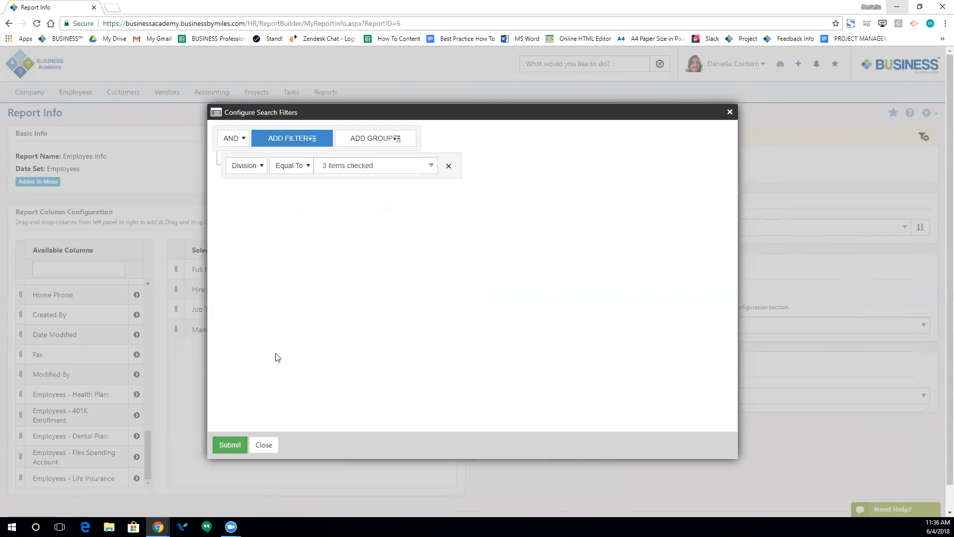
- Add a second filter Status equals Active, keep AND, and submit the filters
click(301, 145)
click(255, 194)
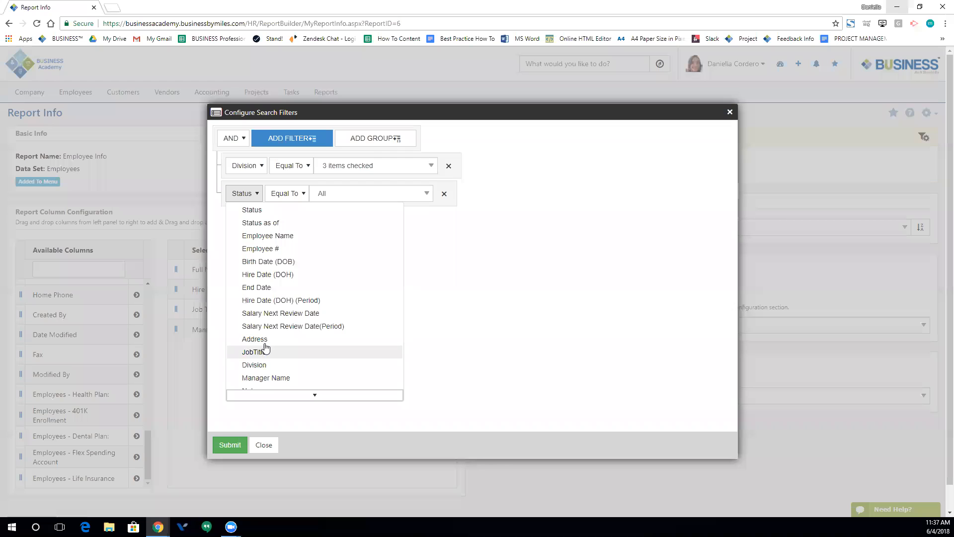
scroll(257, 296, down, 1)
scroll(257, 297, down, 2)
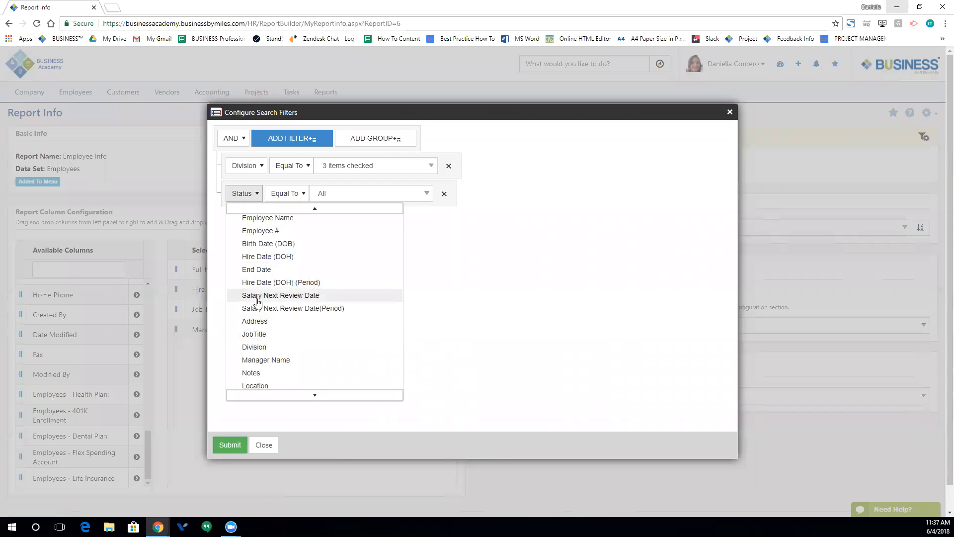
scroll(254, 304, up, 3)
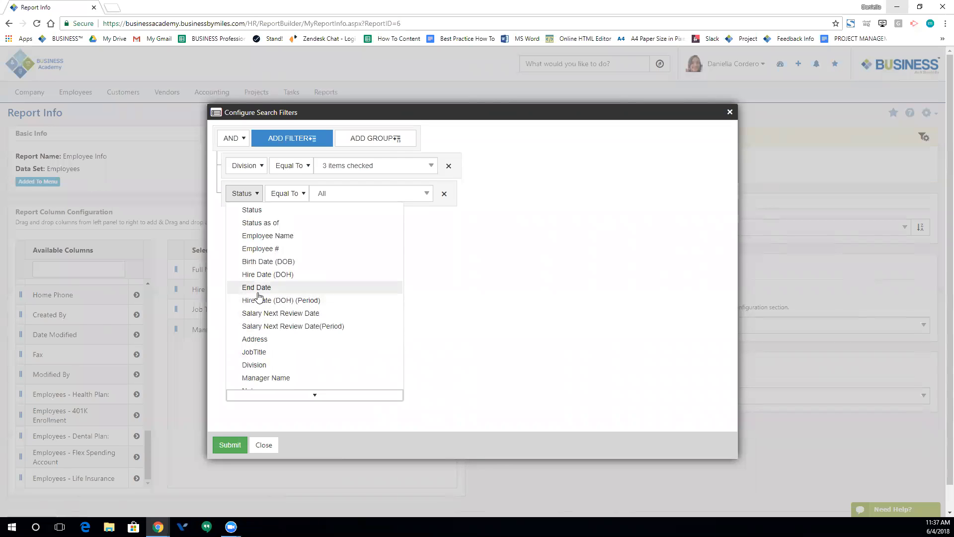
click(262, 212)
click(355, 193)
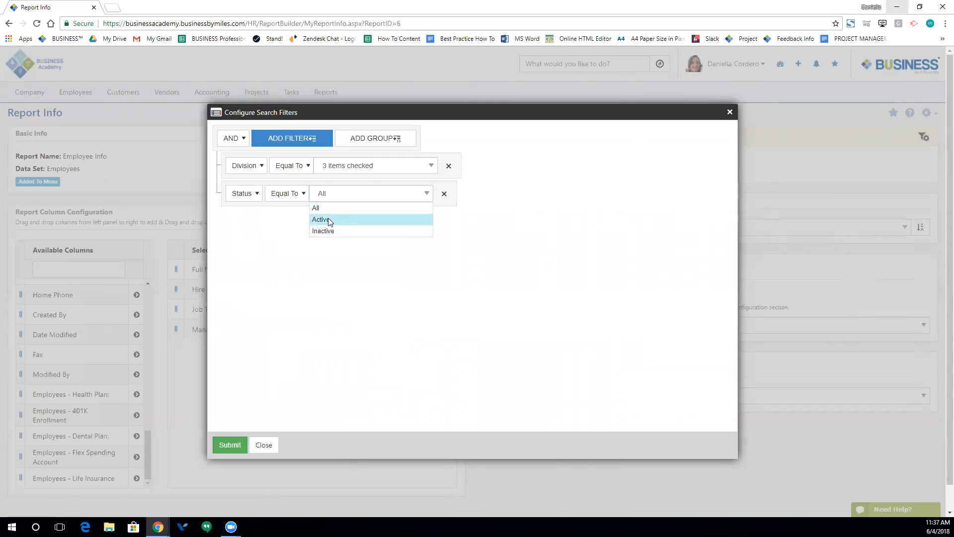
click(330, 220)
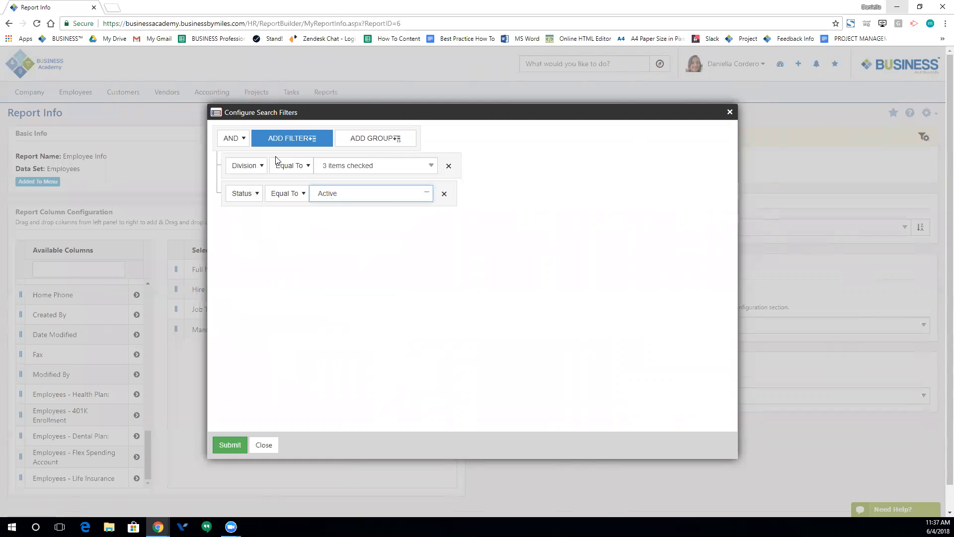
click(236, 142)
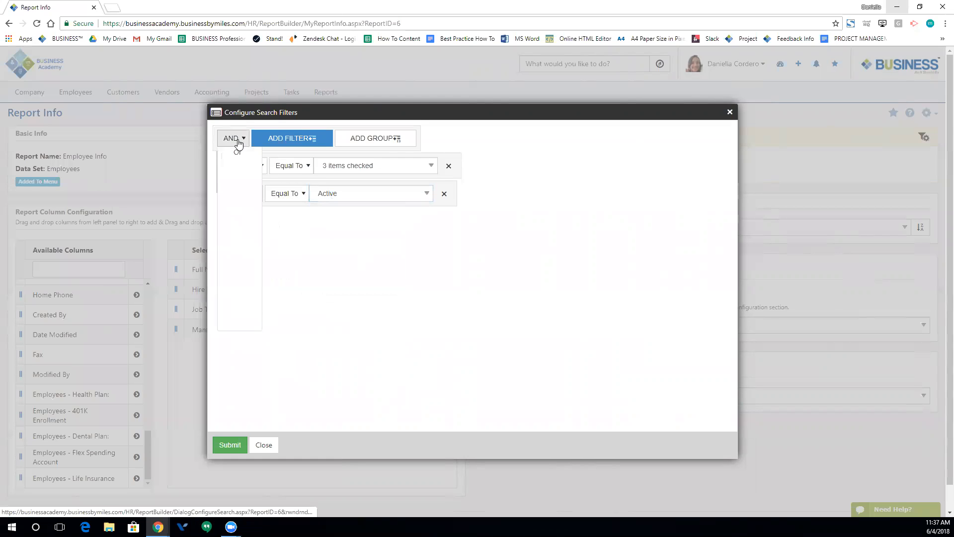
click(372, 286)
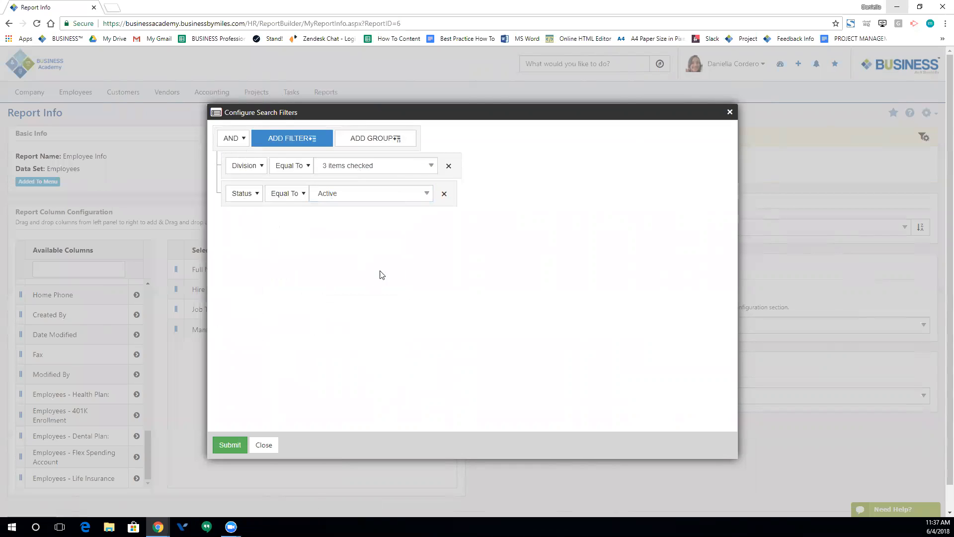
click(235, 444)
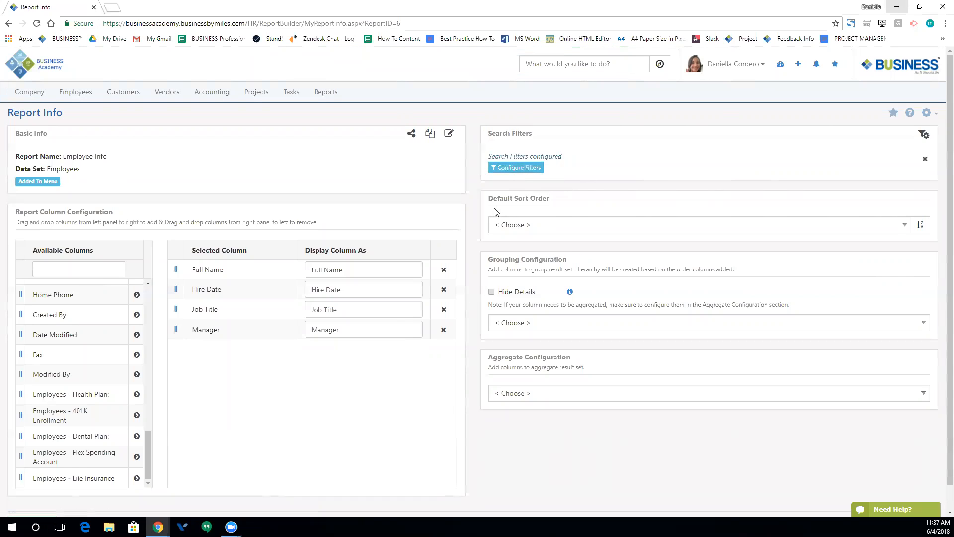
- Set Manager as the default sort order, leaving Grouping and Aggregate Configuration unchosen
click(563, 226)
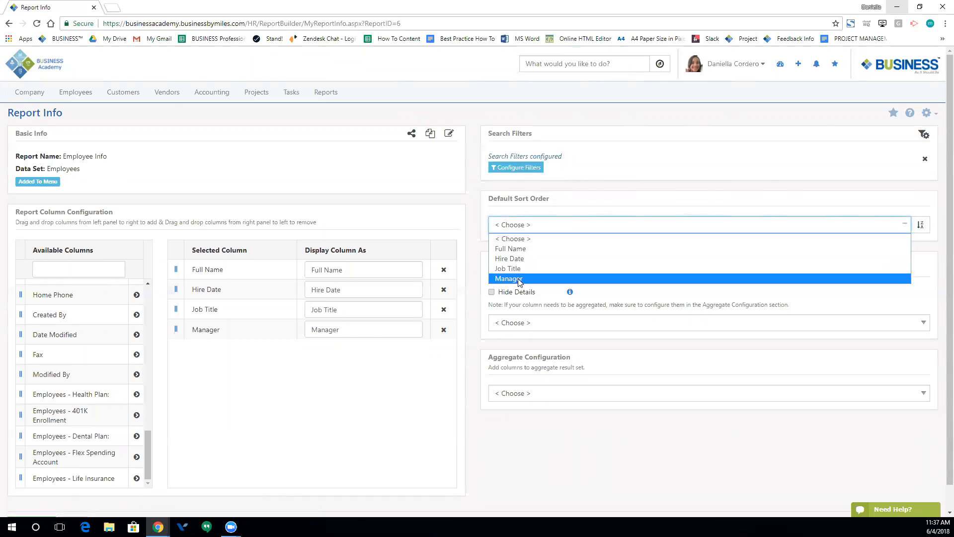
click(538, 279)
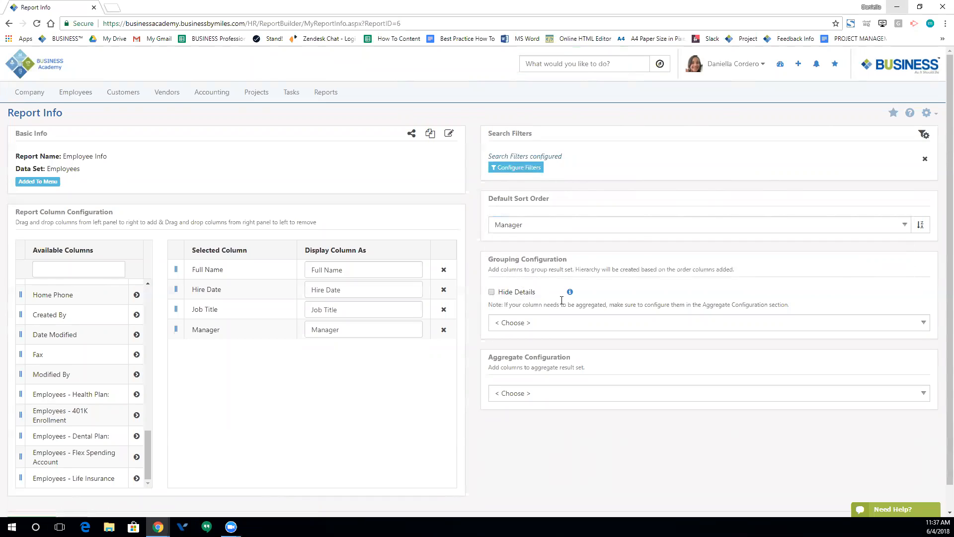
mouse_move(571, 296)
click(569, 324)
click(479, 326)
click(570, 392)
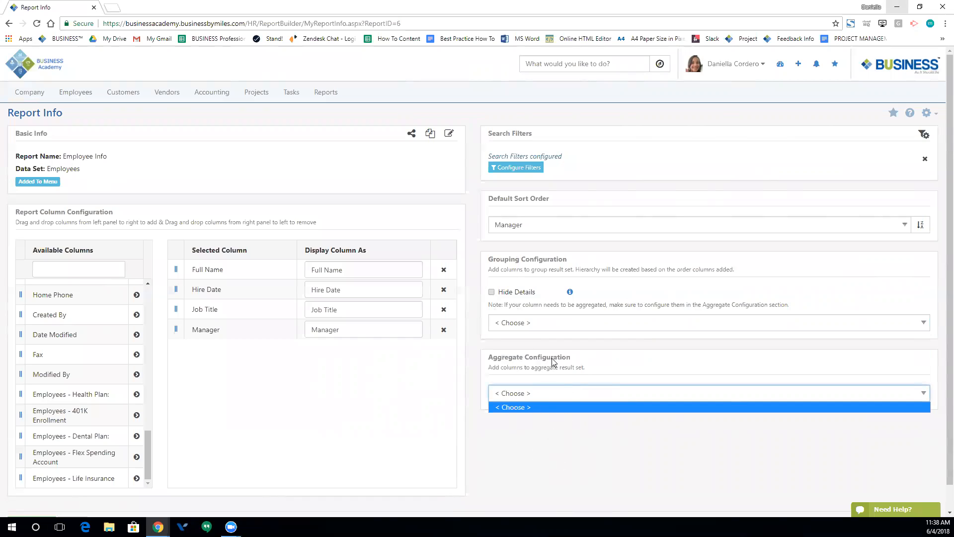
click(496, 373)
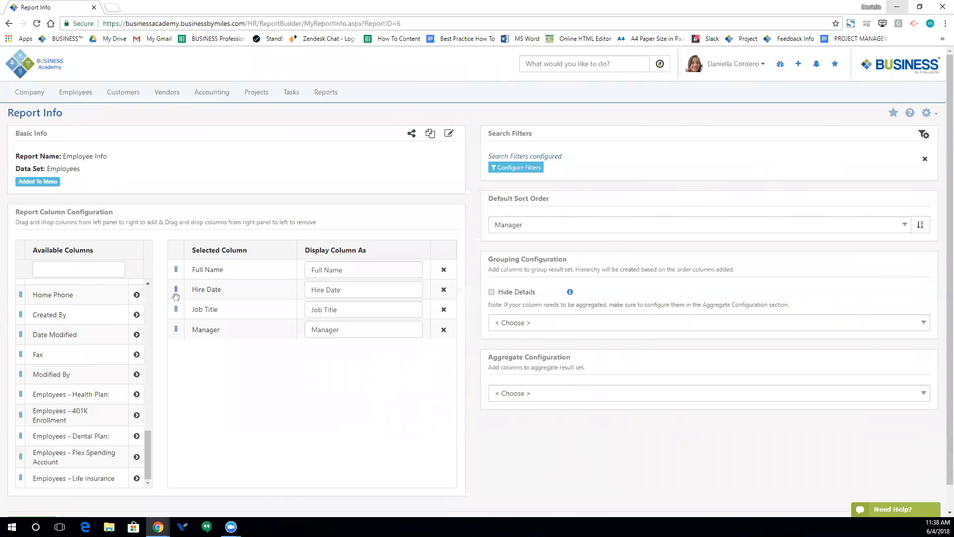
- Move Manager above Hire Date and relabel Full Name to Name and Job Title to Title
drag(176, 329, 176, 285)
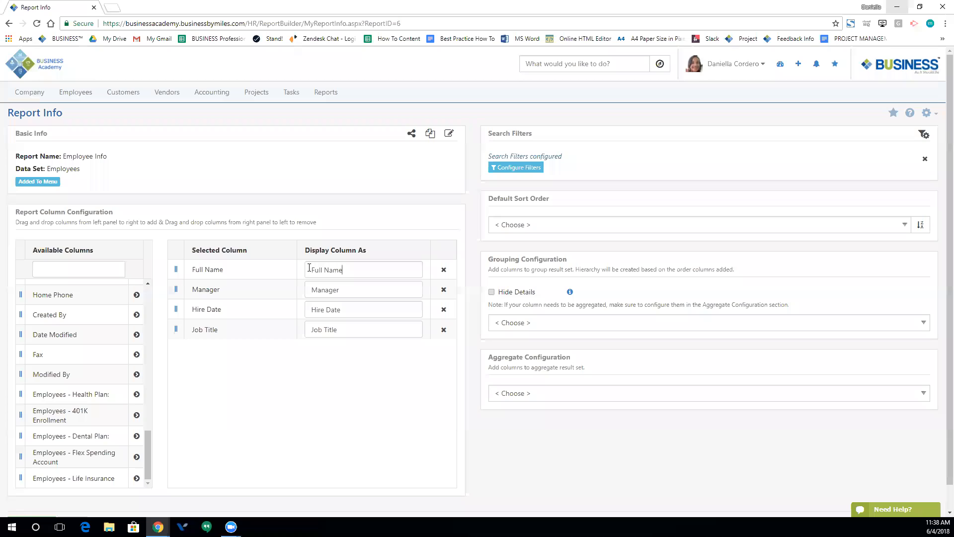
drag(309, 268, 301, 269)
text(Na)
drag(346, 331, 267, 319)
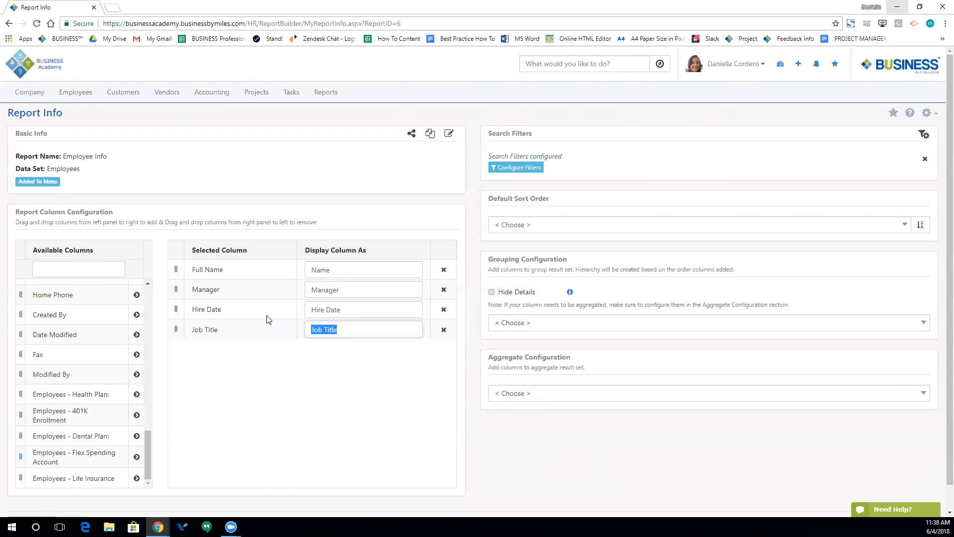
text(Tit)
click(383, 435)
scroll(470, 403, down, 1)
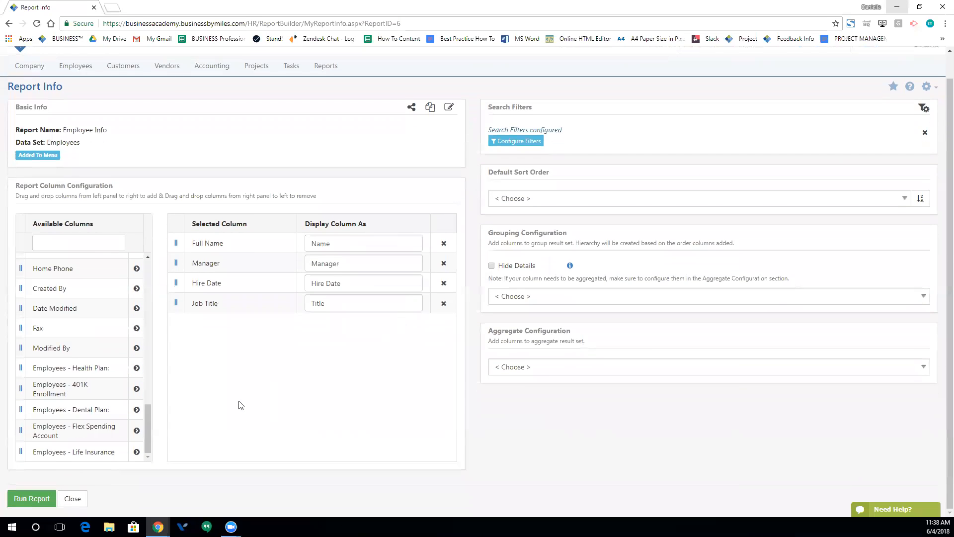
- Run the report, enable Refine Results filter boxes, and clear the Name filter
click(43, 500)
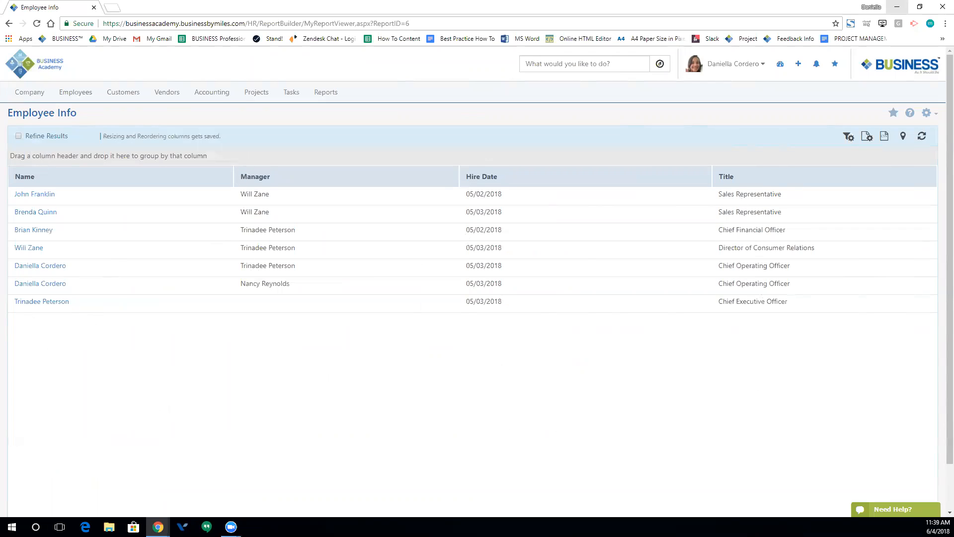
click(18, 136)
click(33, 190)
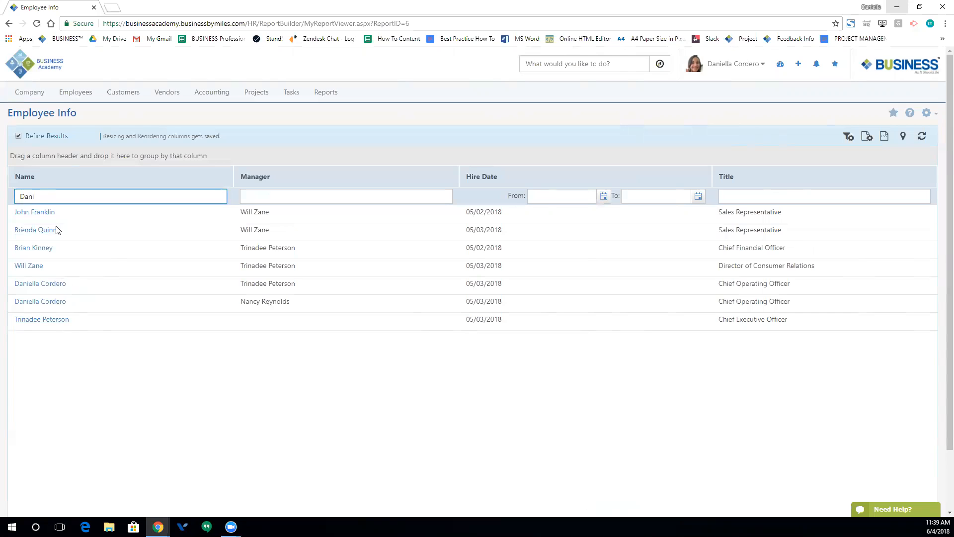
double_click(33, 196)
key(BackSpace)
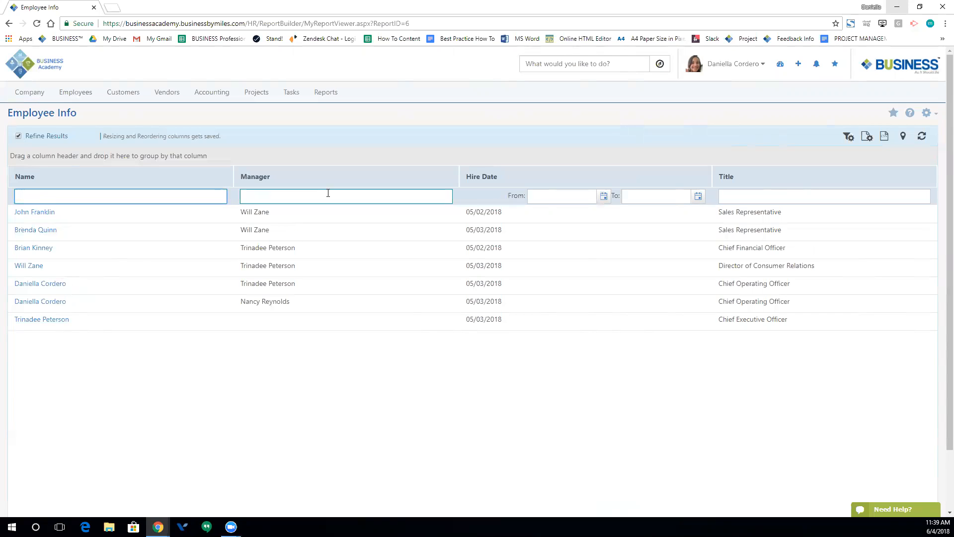
click(576, 197)
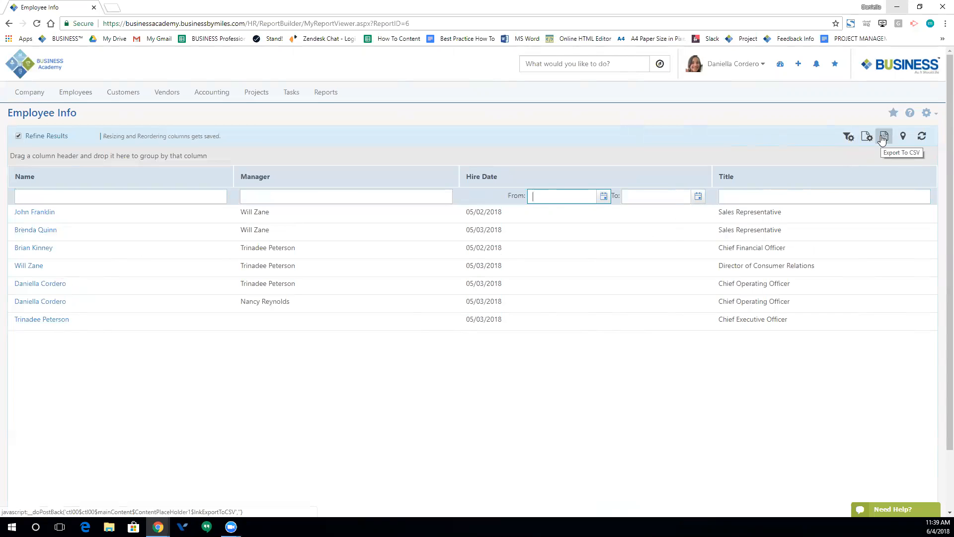
- View the employees on the Map IT tab, then refresh the results
click(903, 140)
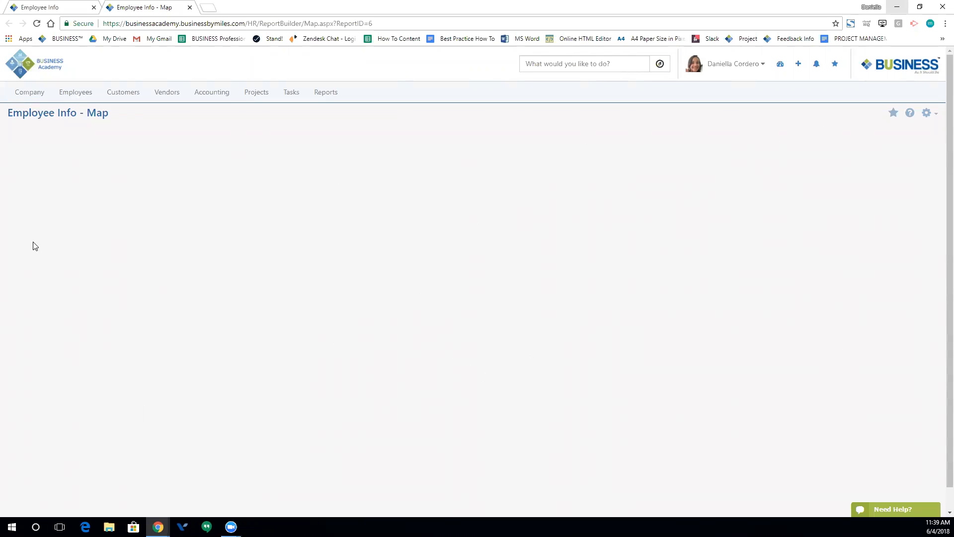
click(189, 7)
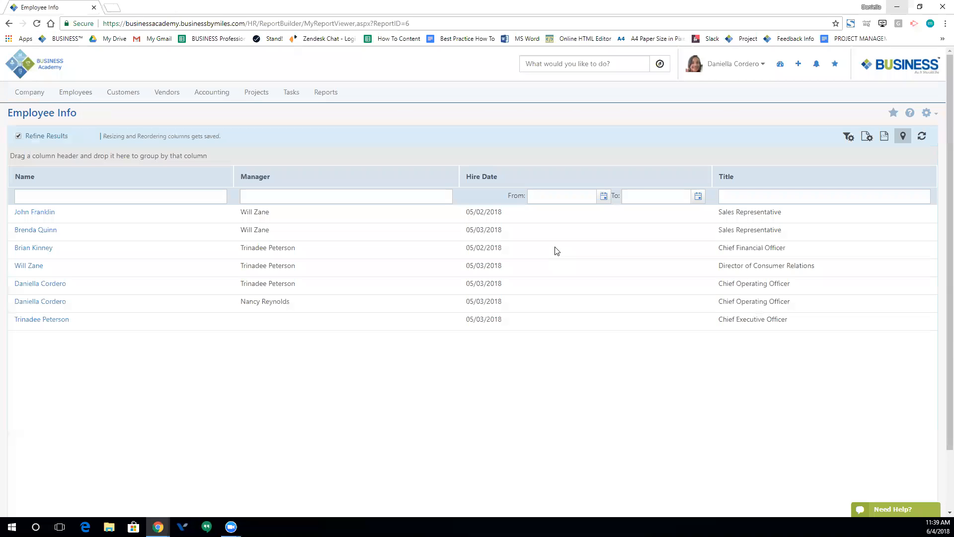
click(923, 139)
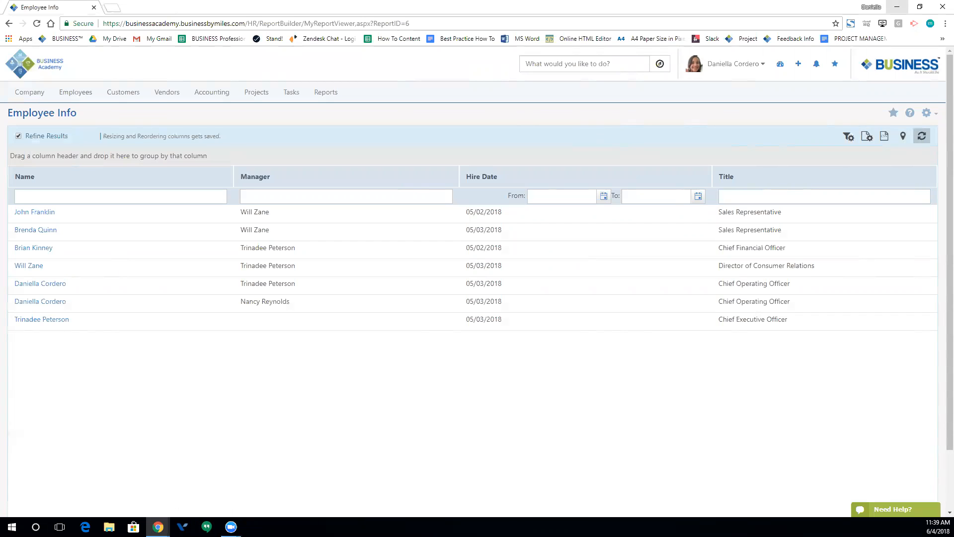
- Go to Report Builder's My Reports and add a new report named Employee Pay
mouse_move(329, 96)
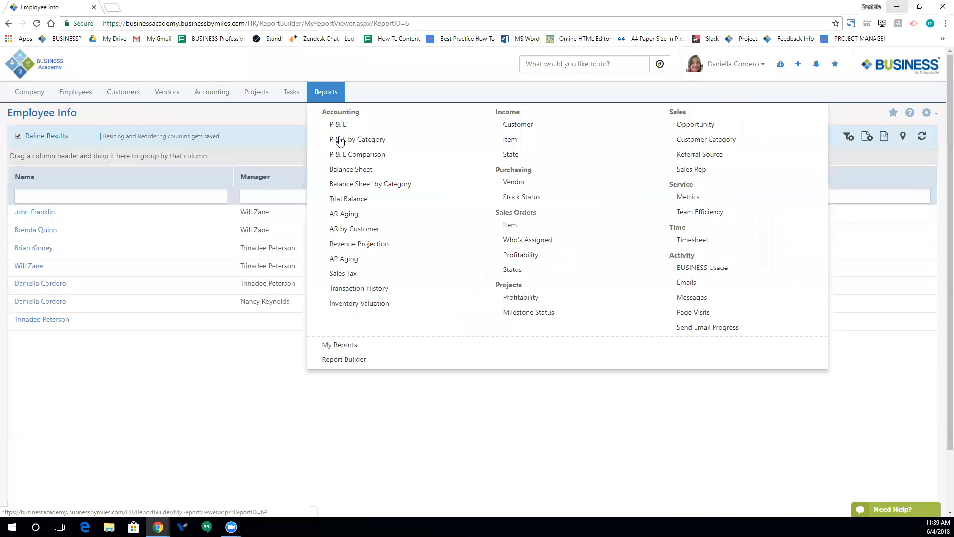
mouse_move(346, 361)
mouse_down()
mouse_move(163, 271)
mouse_move(294, 365)
mouse_move(335, 362)
mouse_up()
click(330, 363)
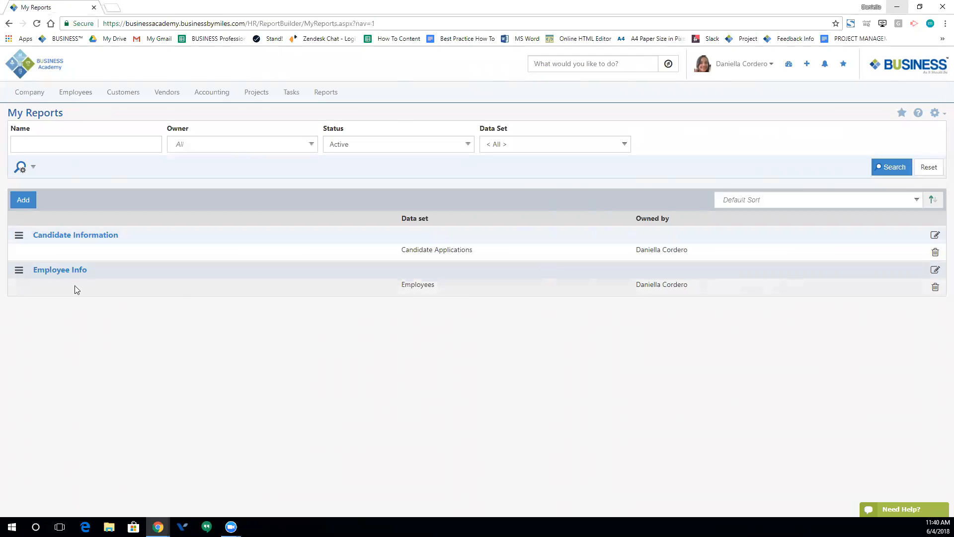
click(19, 270)
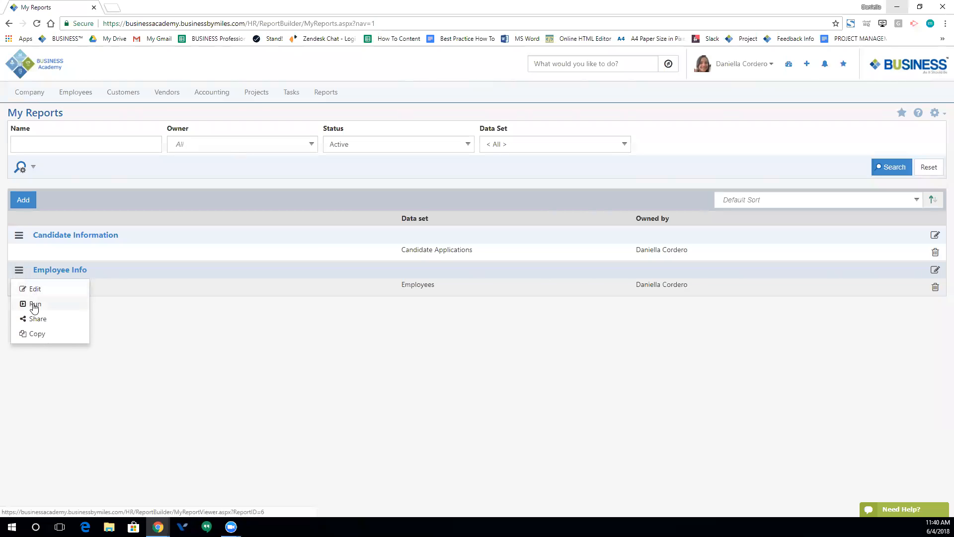
click(27, 199)
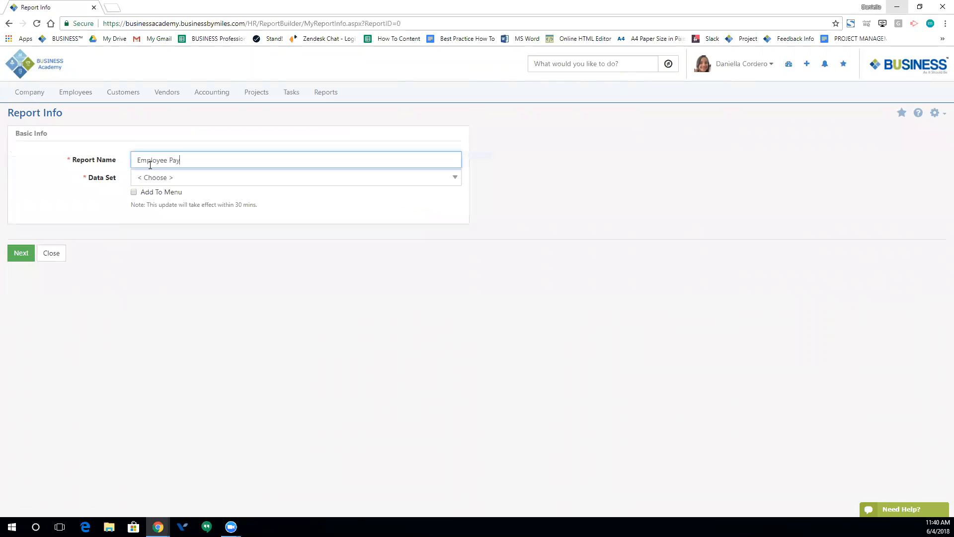
- Base the new report on the Employee Salaries data set
click(166, 180)
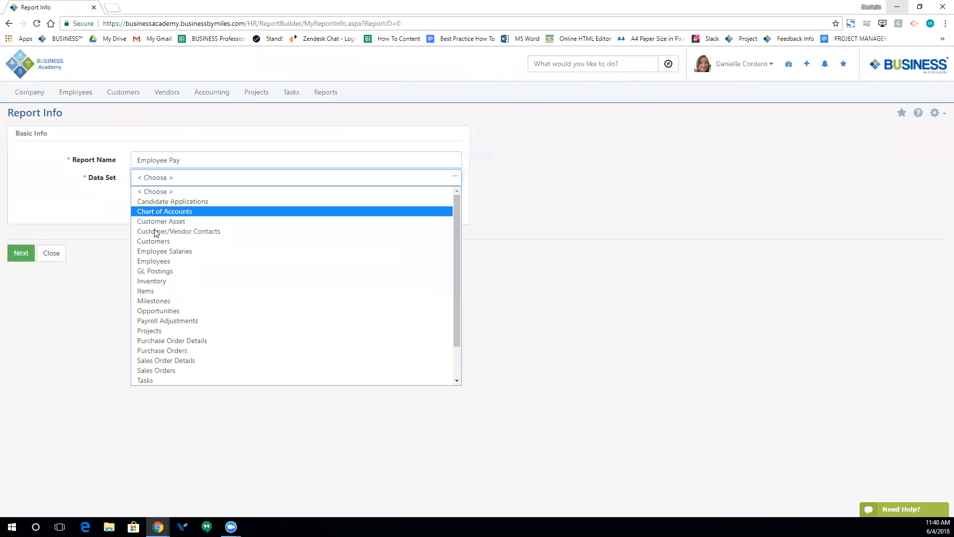
click(162, 253)
click(21, 253)
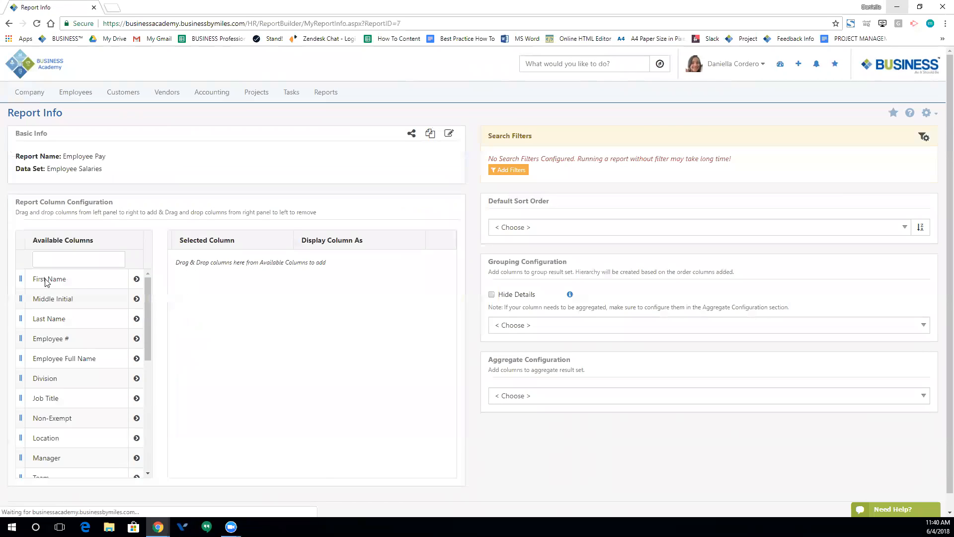
scroll(124, 345, down, 3)
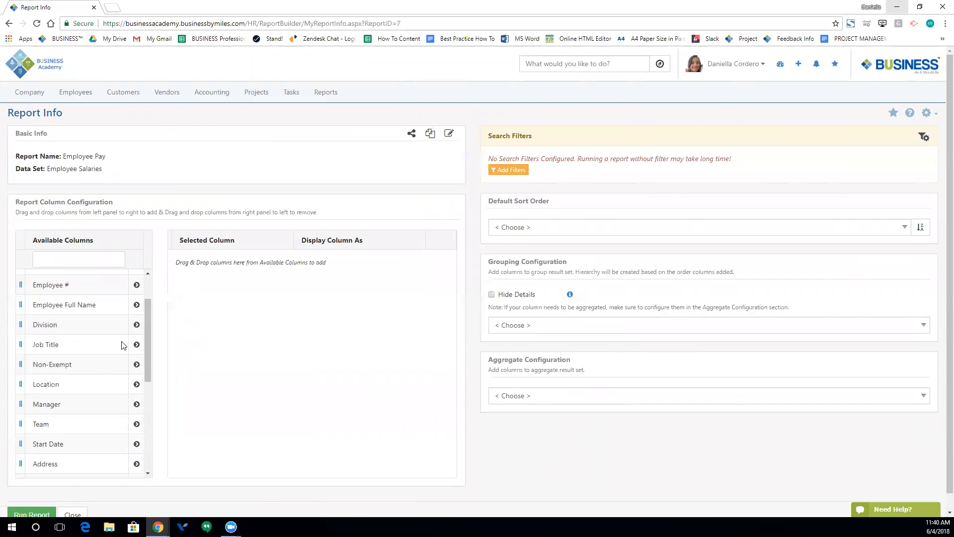
scroll(119, 347, down, 2)
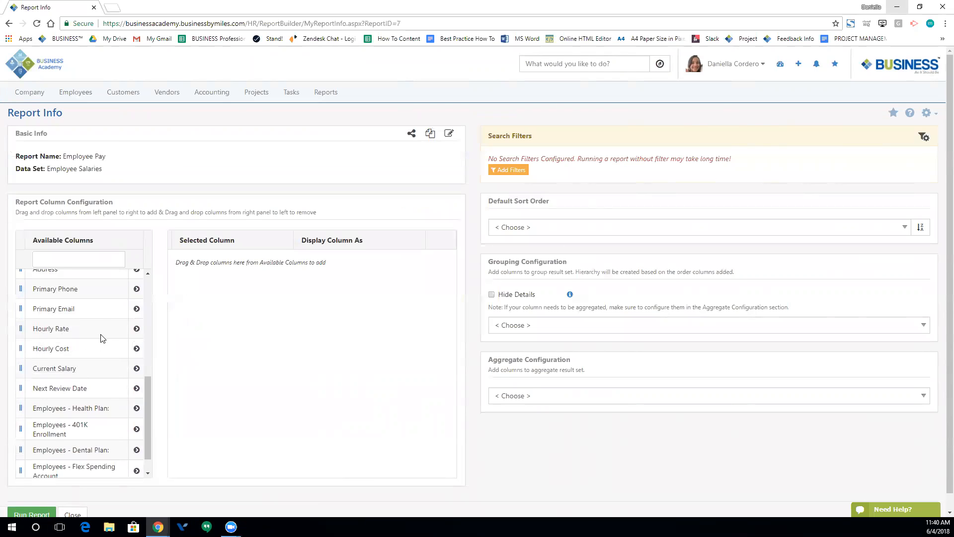
scroll(101, 338, up, 5)
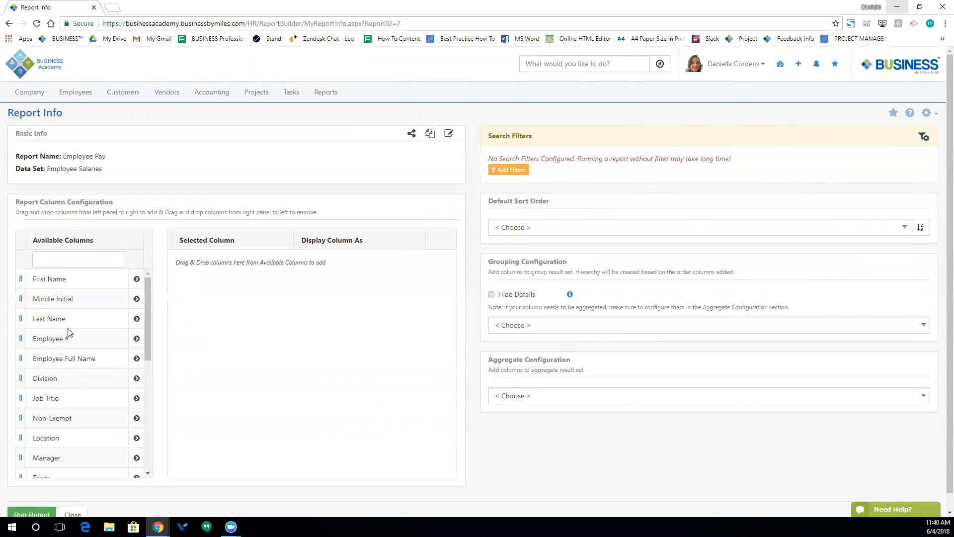
- Add First Name, Last Name, Job Title, Hourly Rate, Current Salary, Next Review Date; move Current Salary above Job Title
click(136, 278)
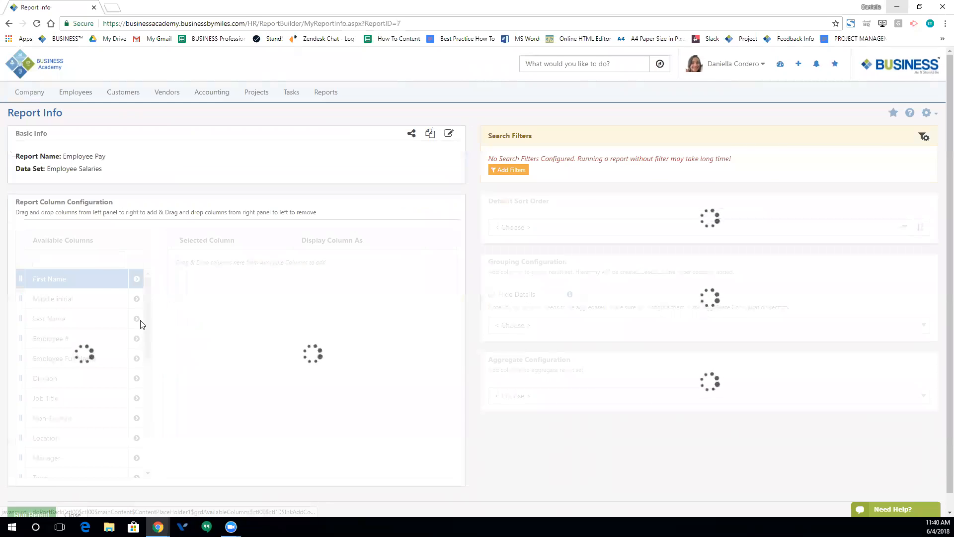
click(137, 300)
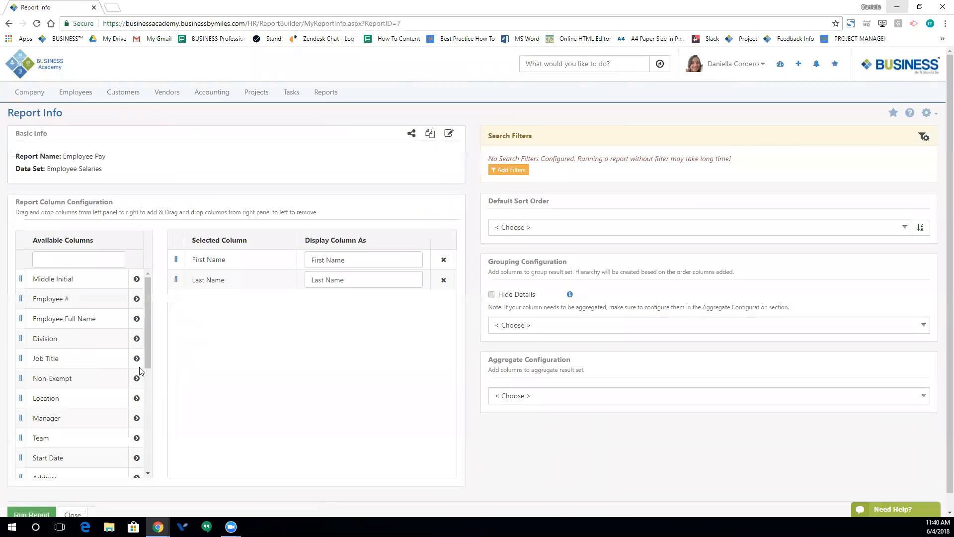
click(136, 358)
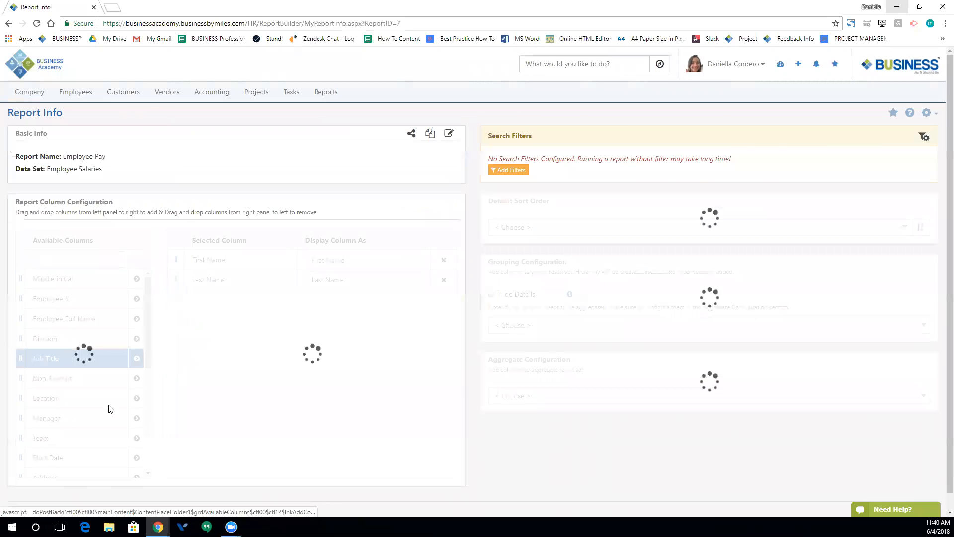
scroll(123, 390, down, 3)
scroll(122, 389, down, 2)
click(136, 318)
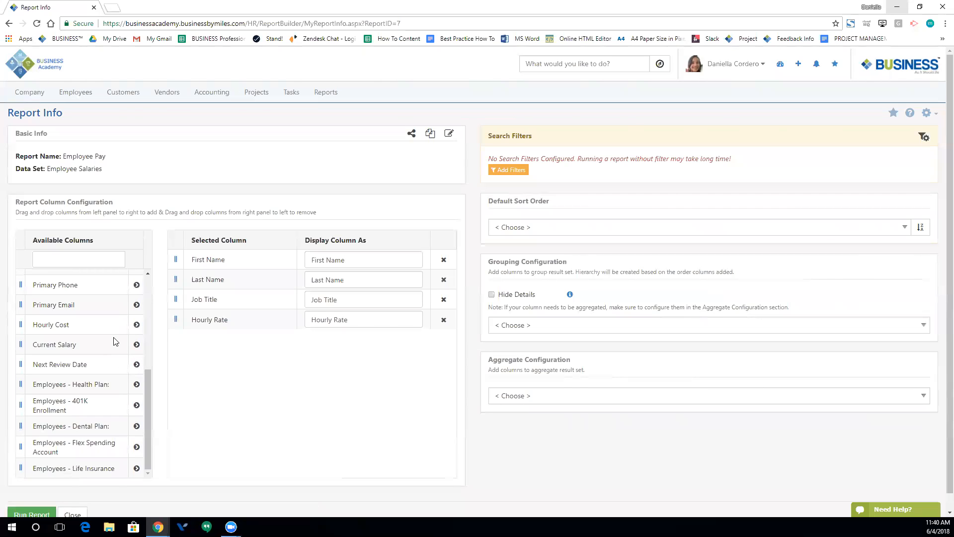
click(136, 344)
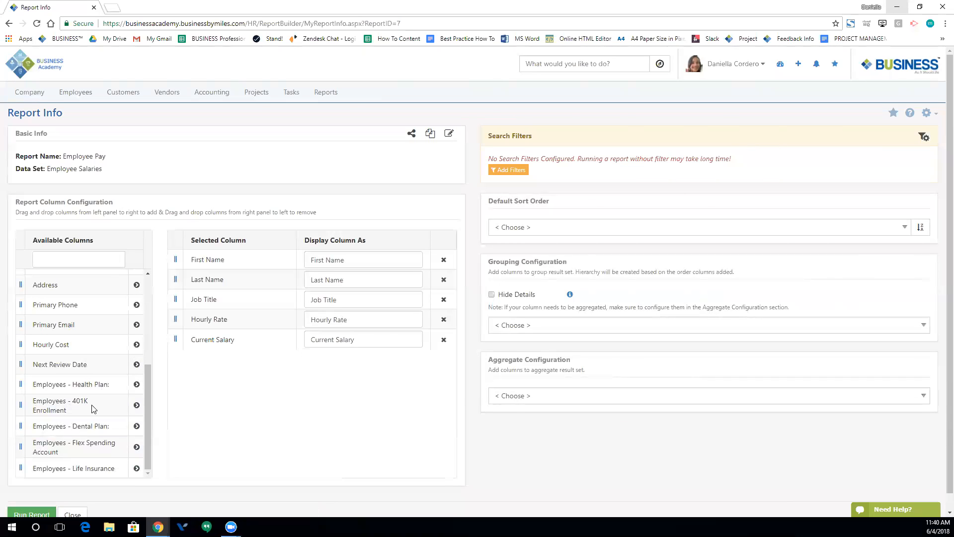
click(136, 364)
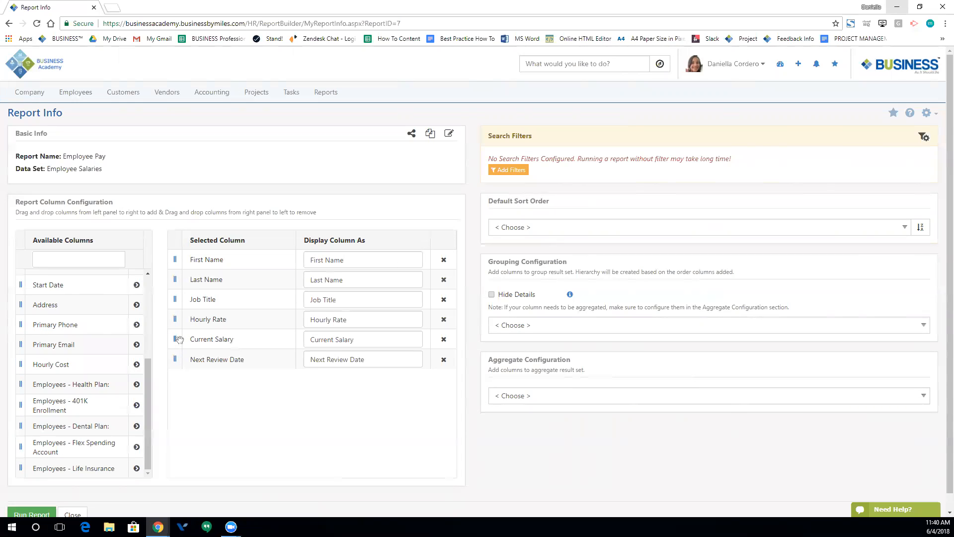
drag(175, 340, 169, 295)
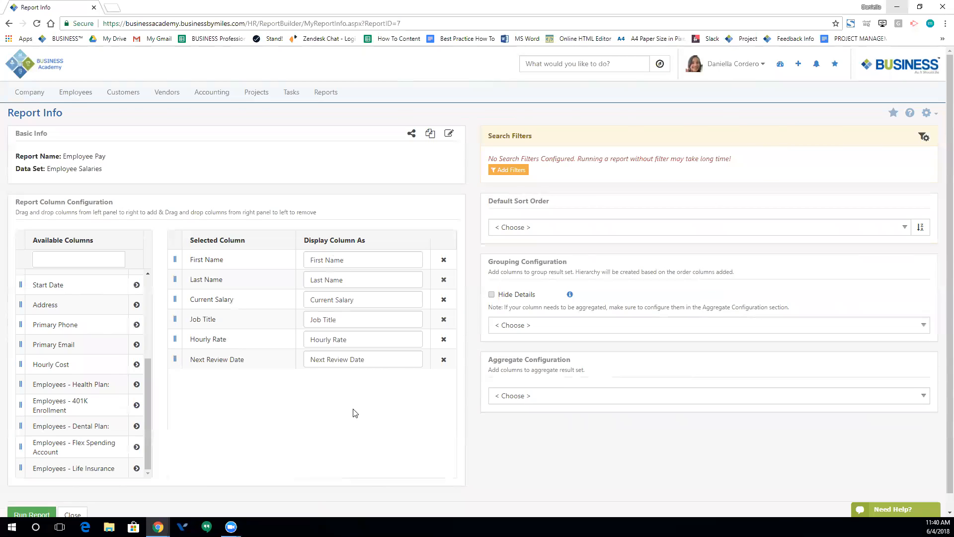
- Add a search filter on Is System User
click(501, 167)
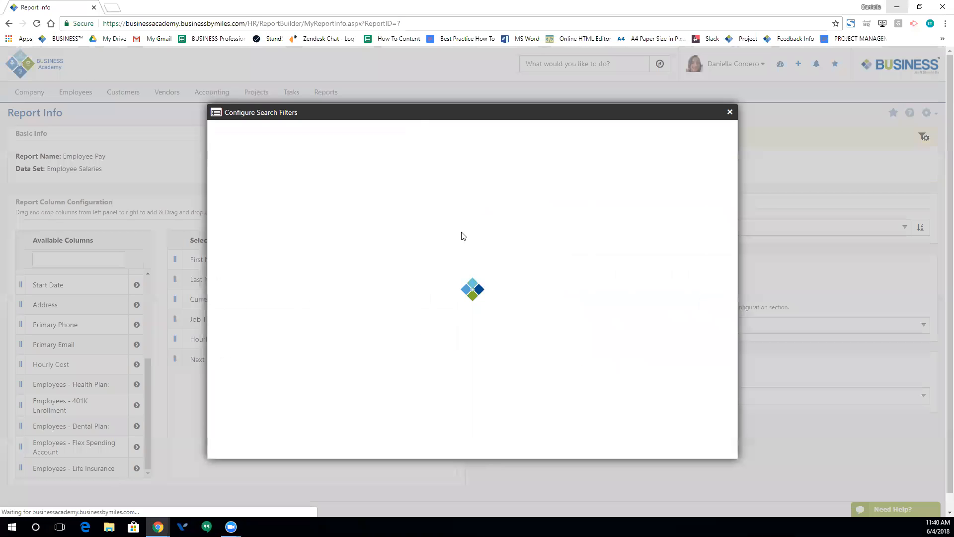
click(266, 170)
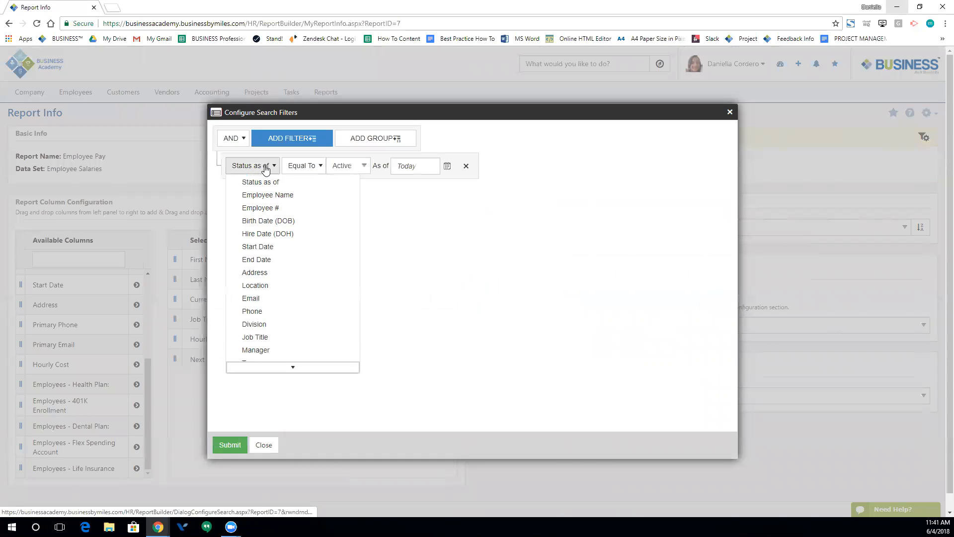
scroll(268, 252, down, 2)
scroll(267, 252, down, 3)
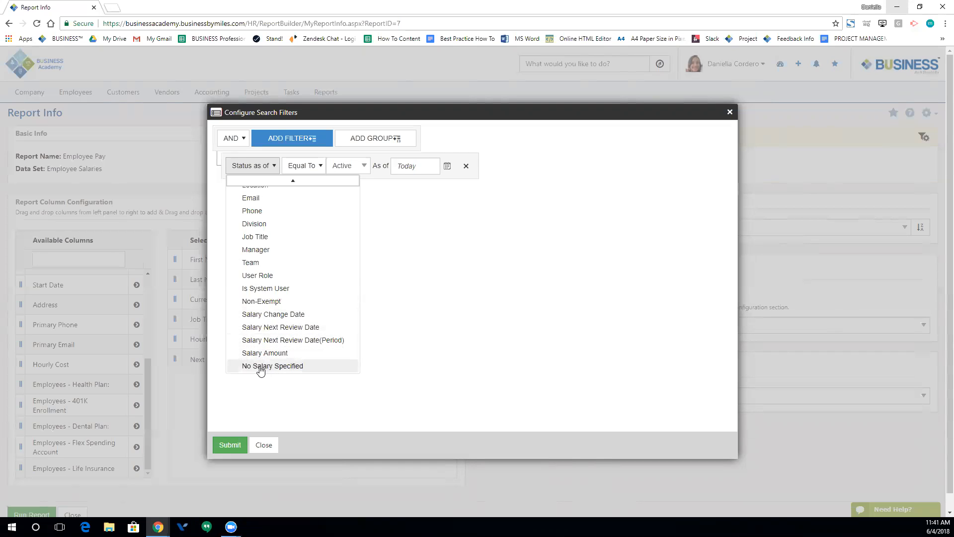
scroll(289, 301, up, 1)
scroll(290, 301, up, 6)
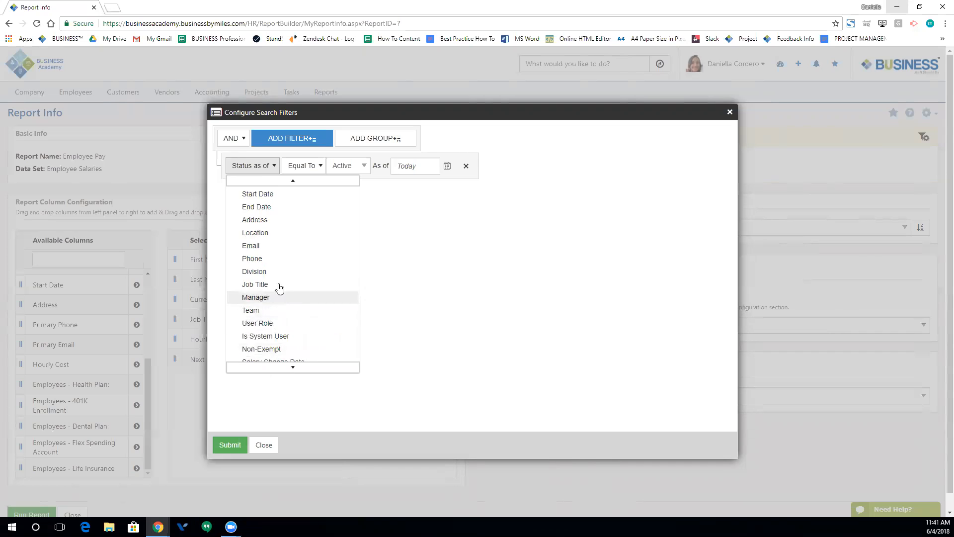
scroll(319, 255, down, 8)
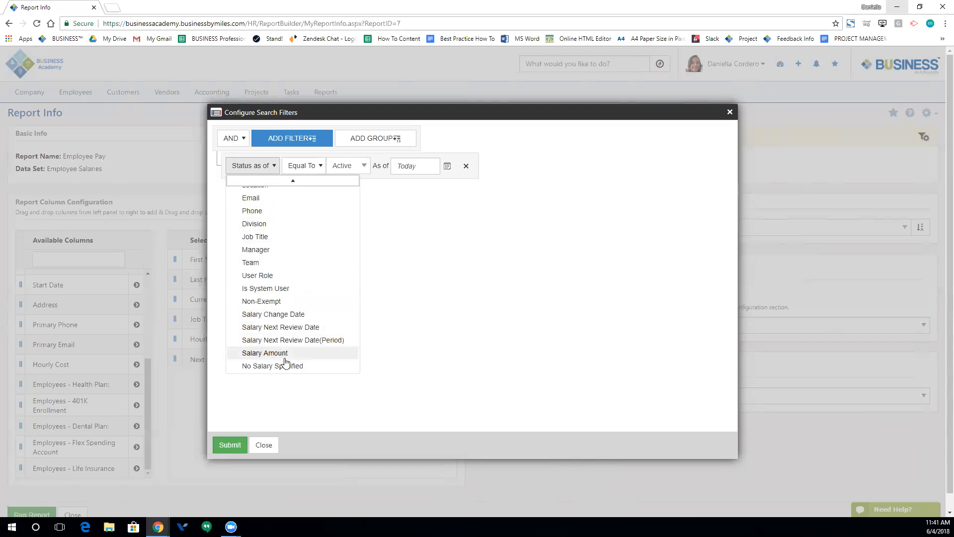
click(258, 290)
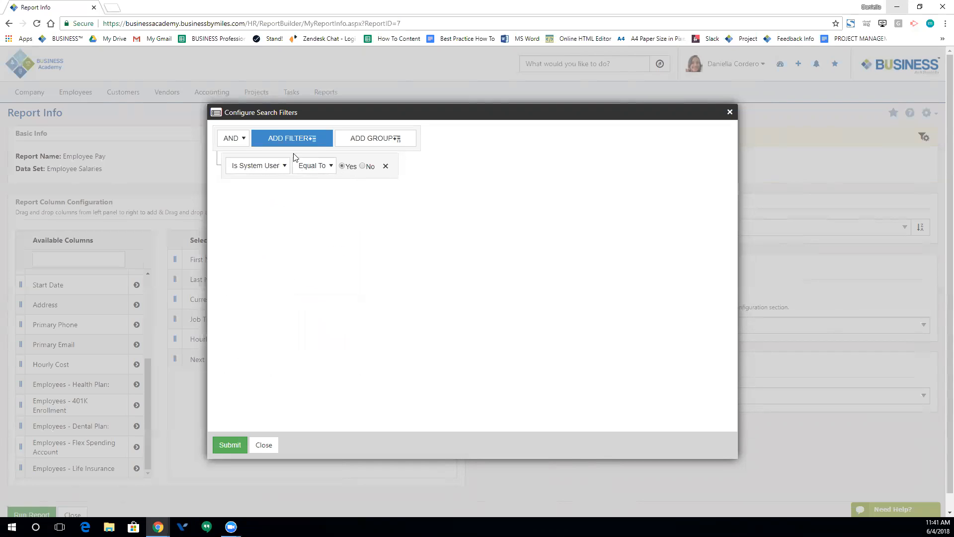
- Add a second filter Salary Amount equals 20000 and submit the filters
click(271, 144)
click(271, 199)
scroll(257, 338, down, 5)
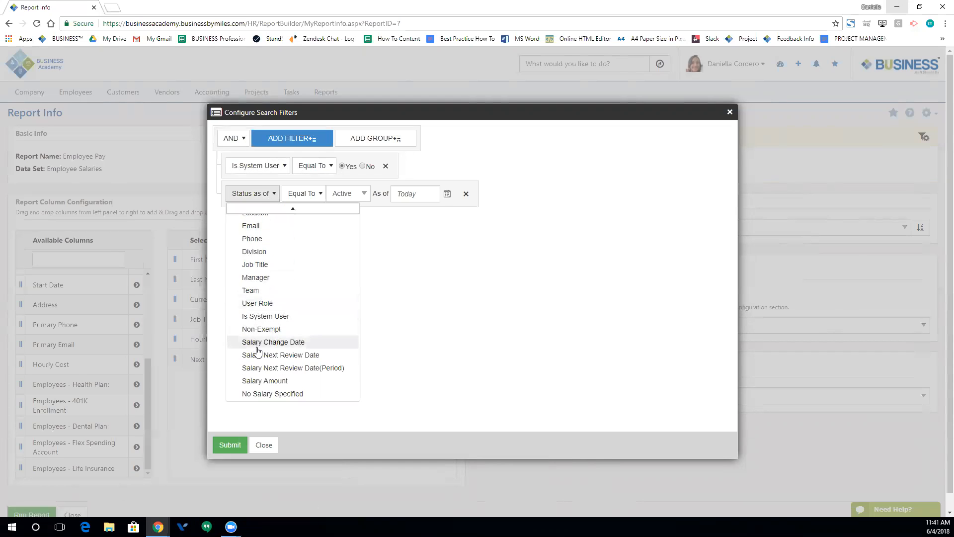
click(257, 382)
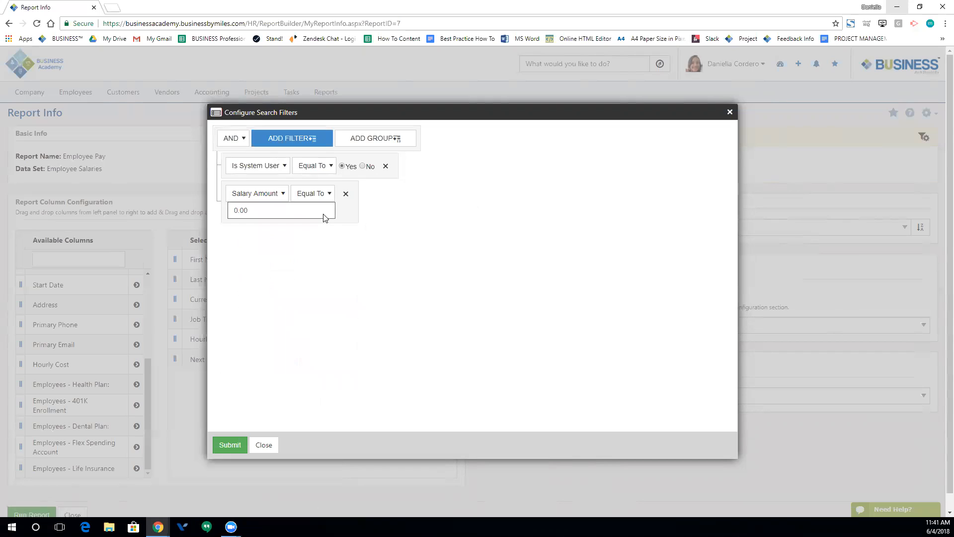
click(351, 192)
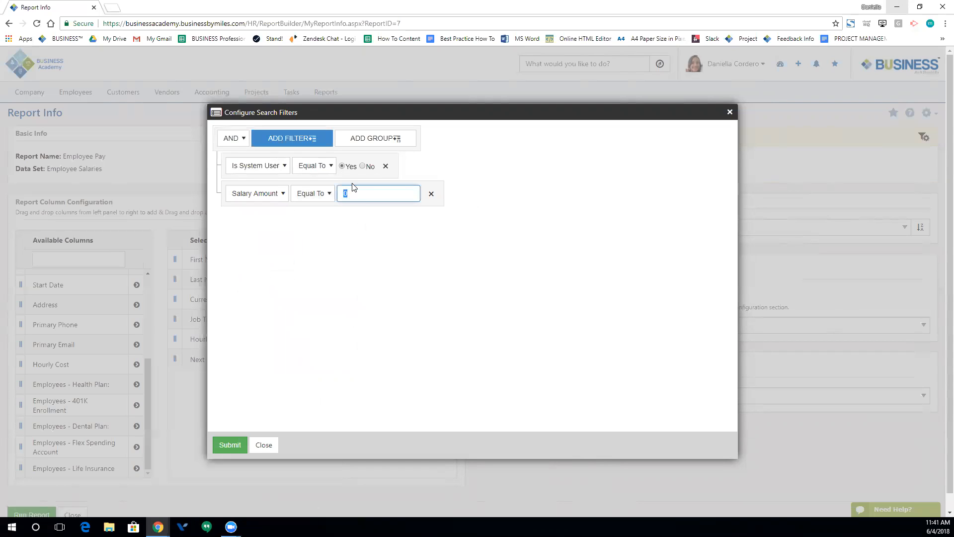
text(20000)
click(357, 267)
click(229, 445)
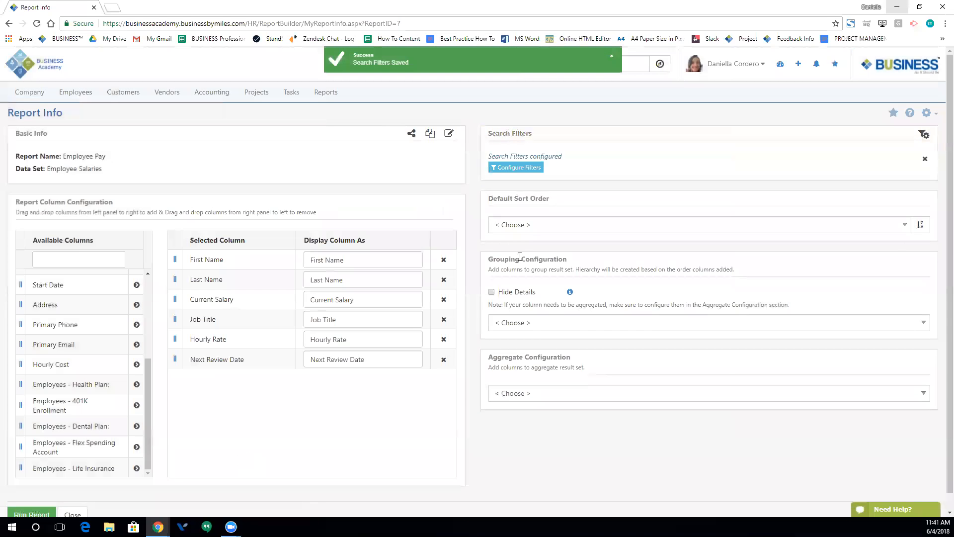
- Choose Job Title as the default sort order and run the Employee Pay report
click(505, 224)
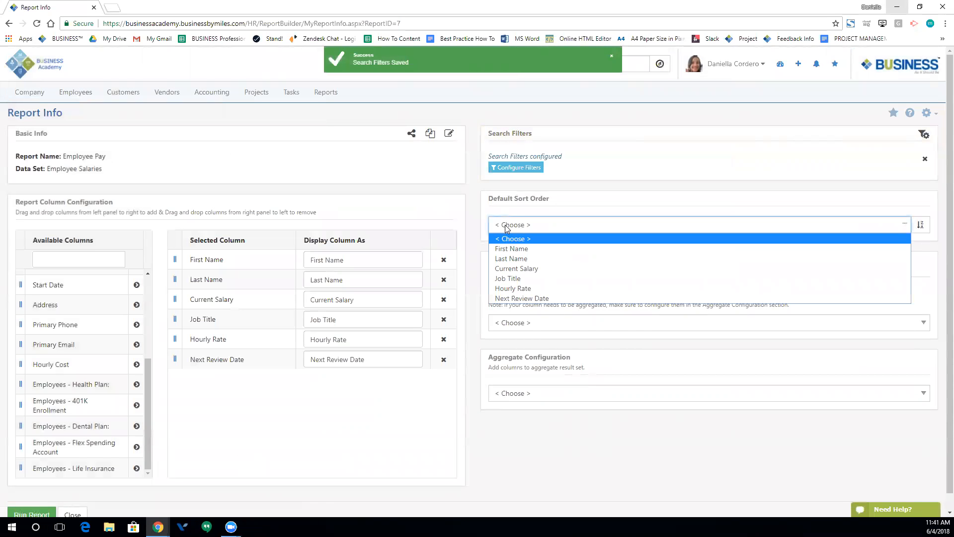
click(517, 282)
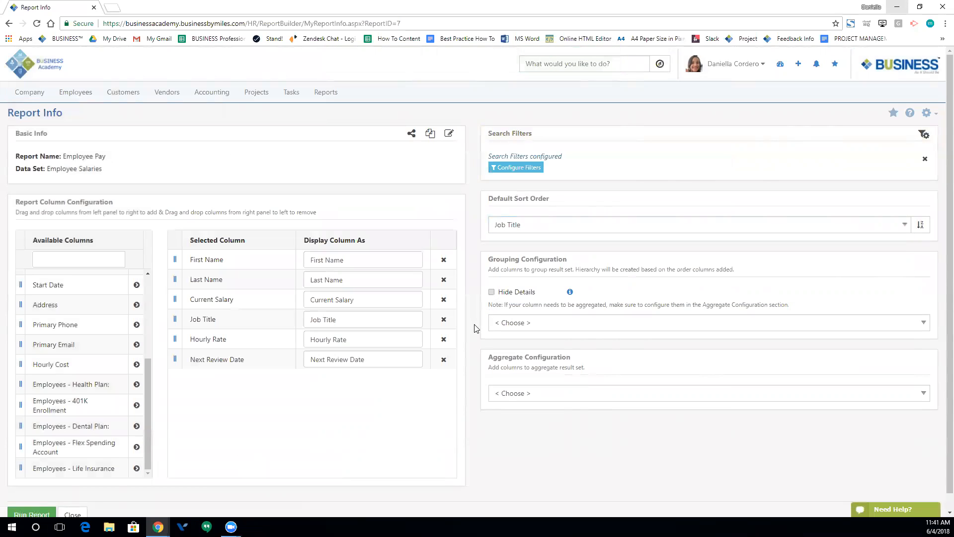
scroll(486, 372, down, 1)
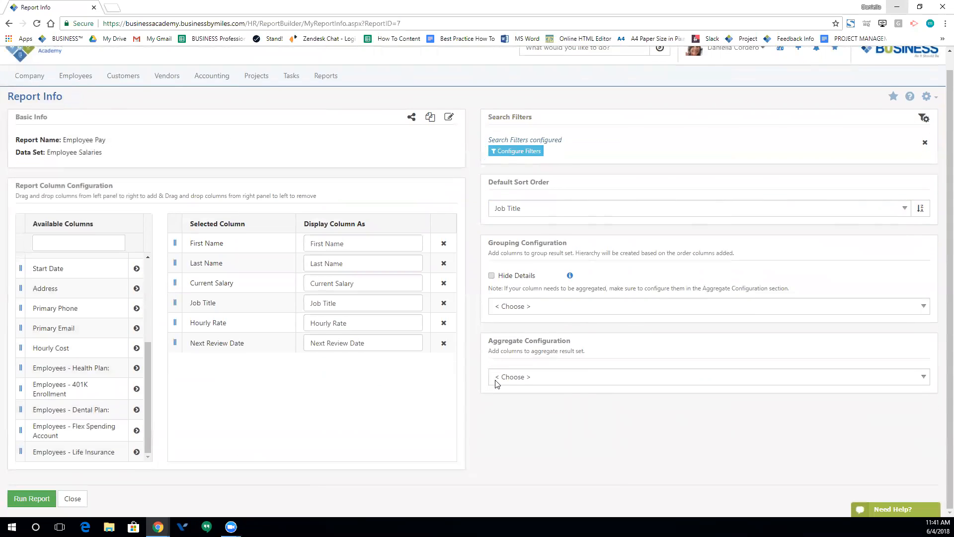
click(30, 498)
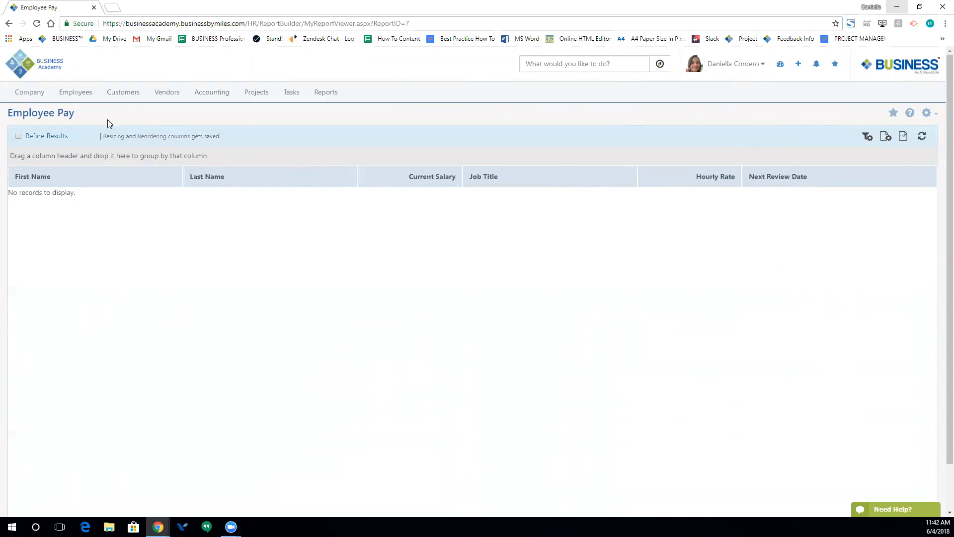
- Go back to the Dashboard via the Business Academy logo
click(25, 74)
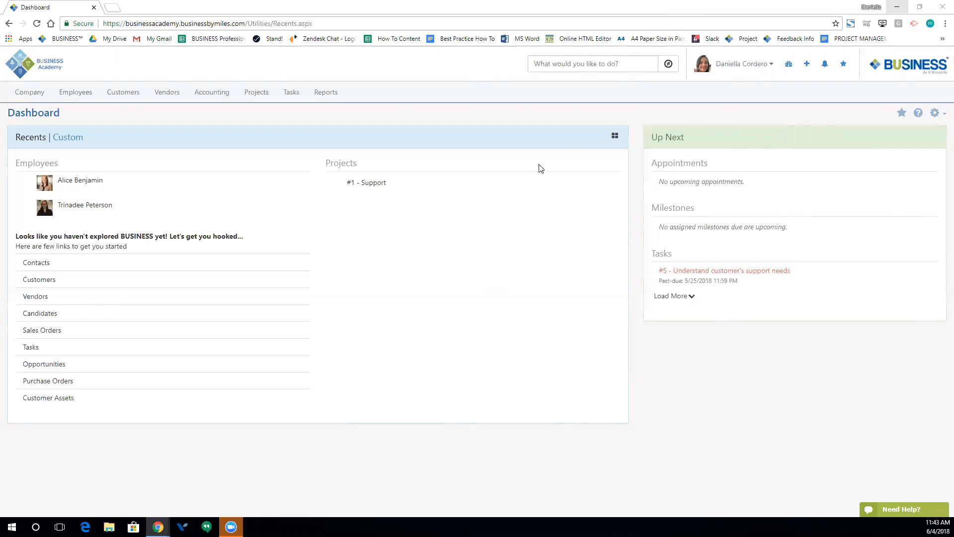
mouse_move(546, 161)
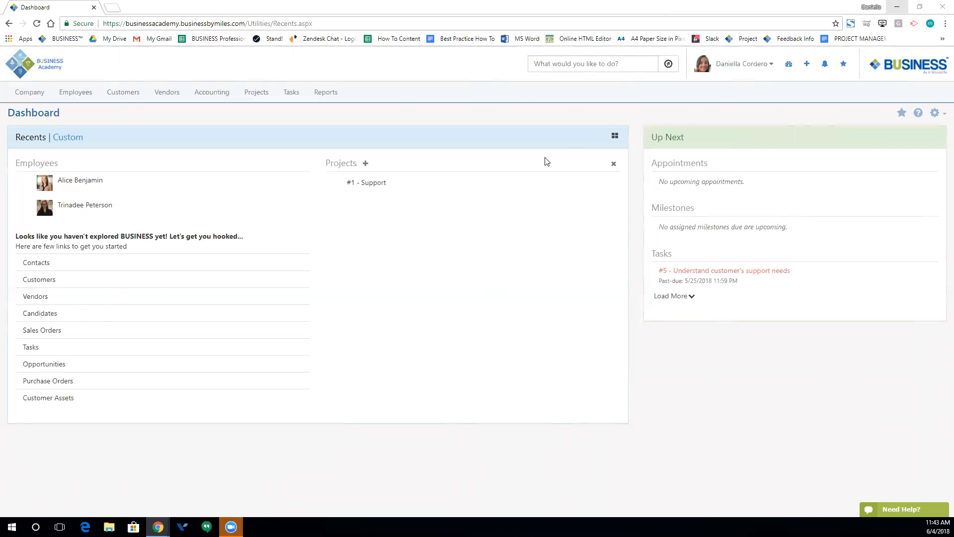